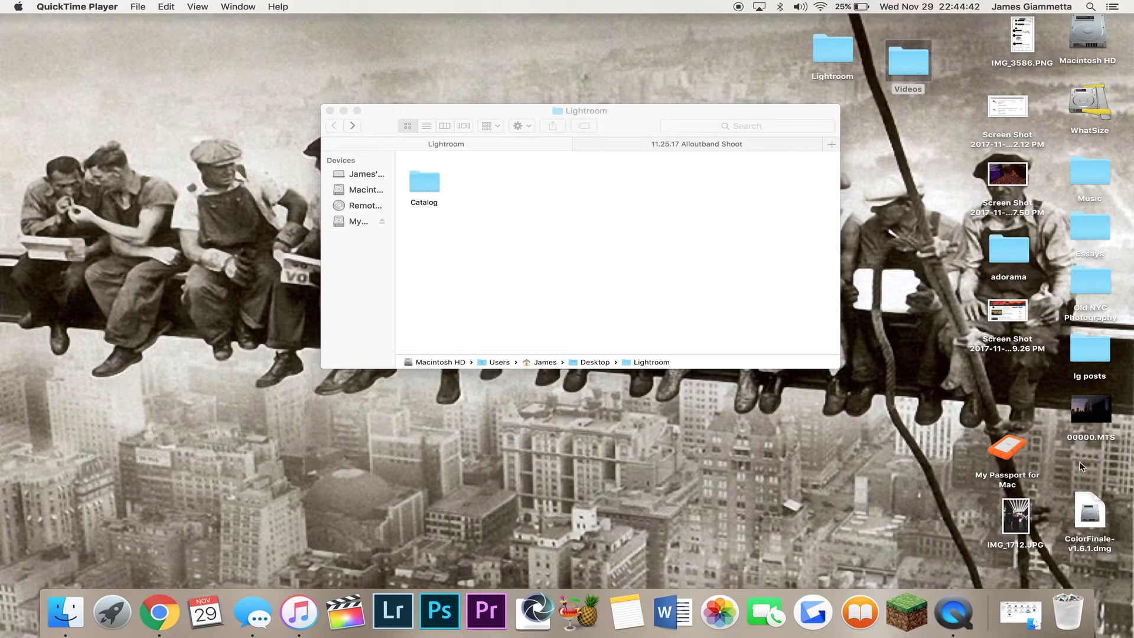
Open My Passport for Mac > Photography > 1F Master Catalog in Finder.
double_click(1016, 453)
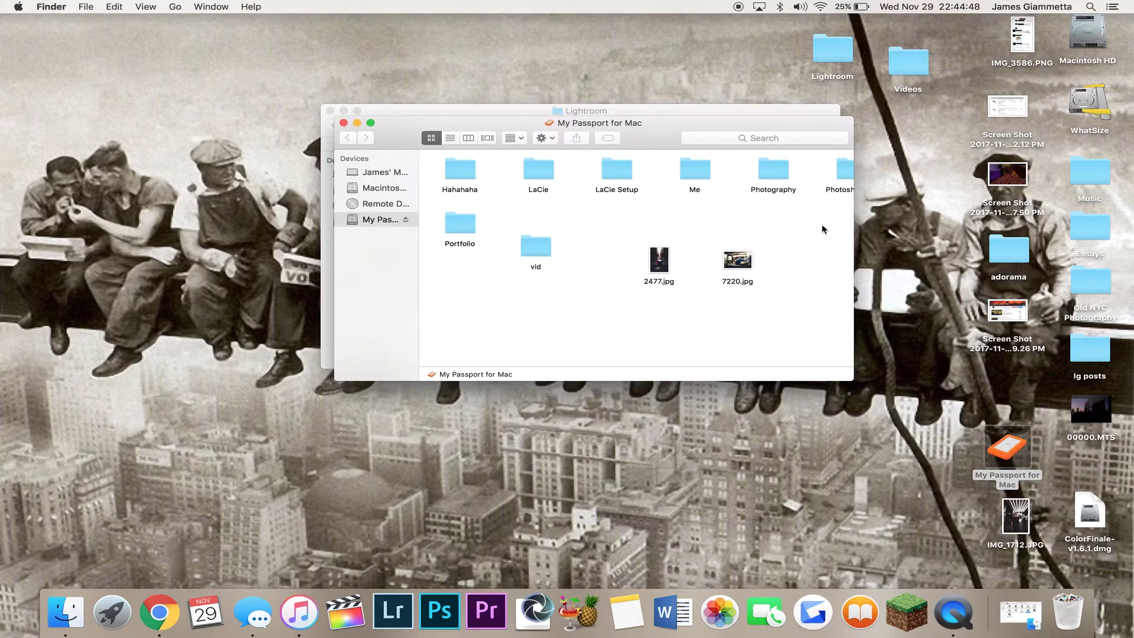
double_click(770, 172)
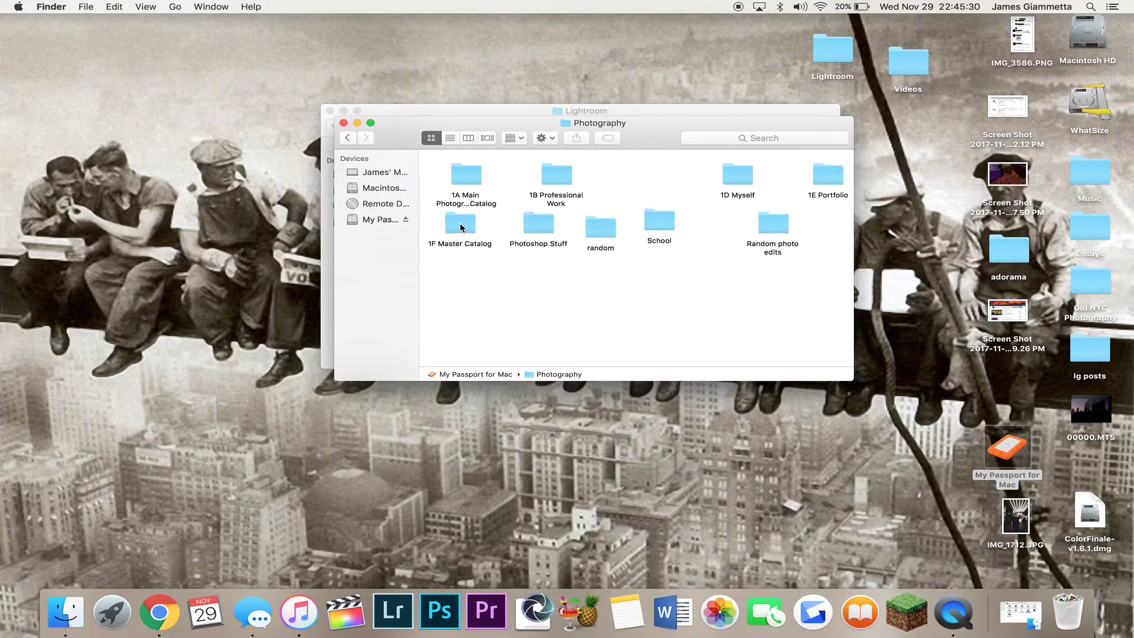
double_click(461, 225)
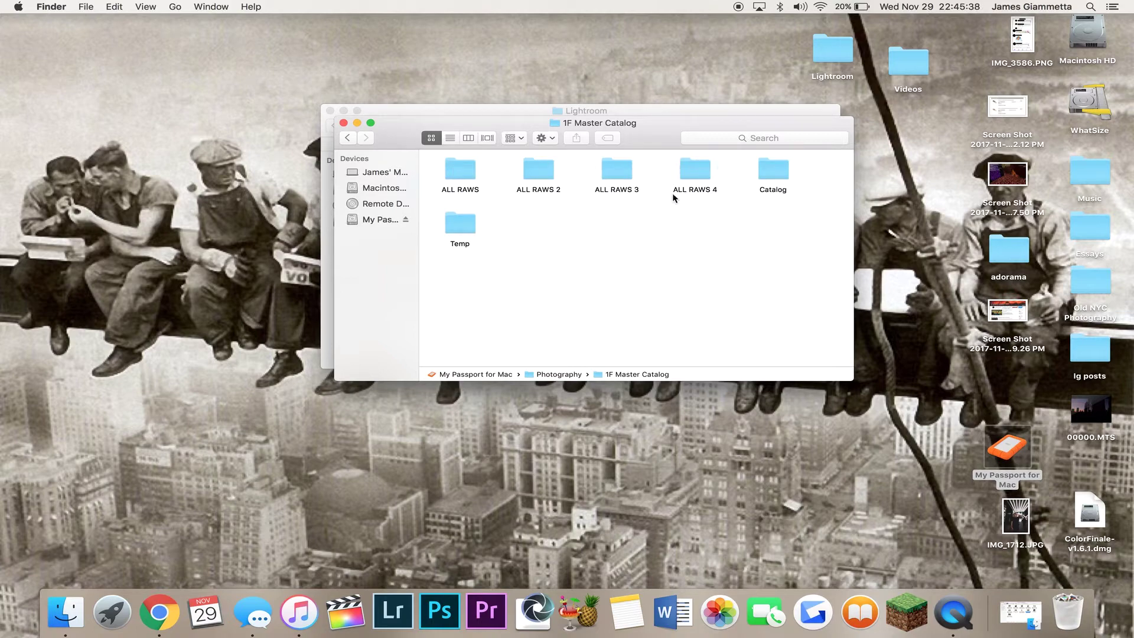
Browse the ALL RAWS 3 folder's contents, then return to 1F Master Catalog.
left_click(620, 176)
double_click(619, 171)
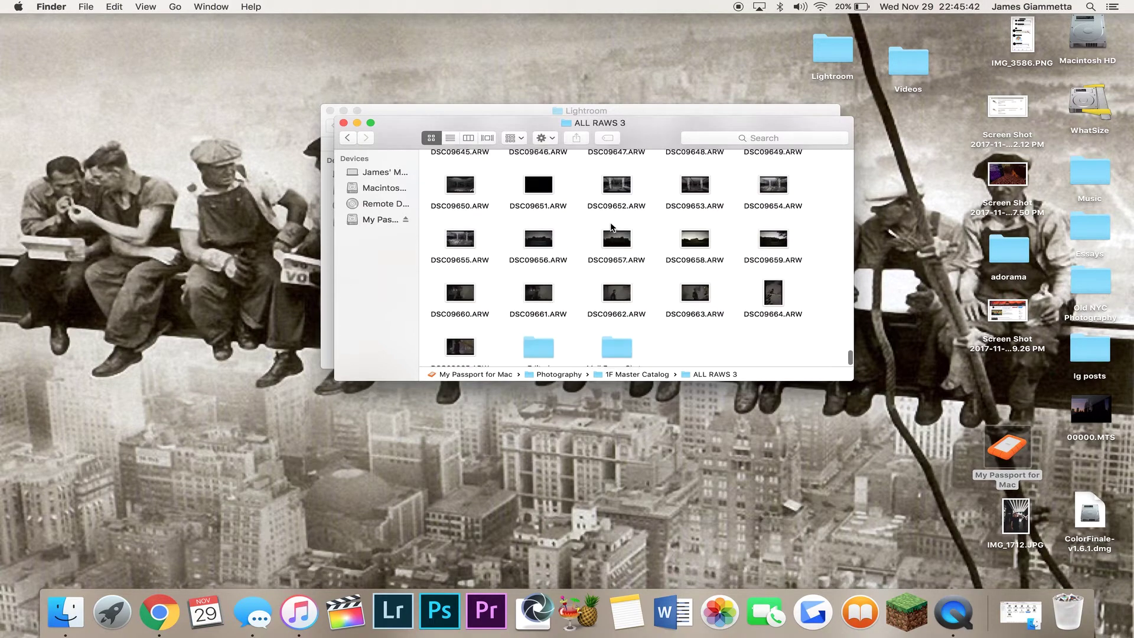
scroll(610, 228, "down", 10)
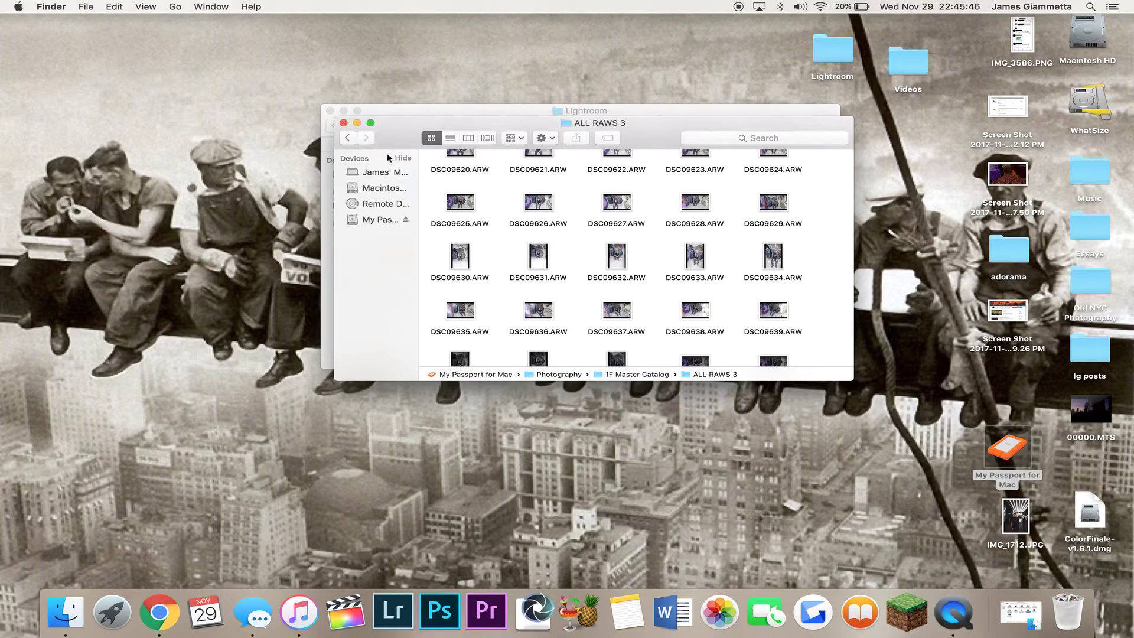
left_click(347, 137)
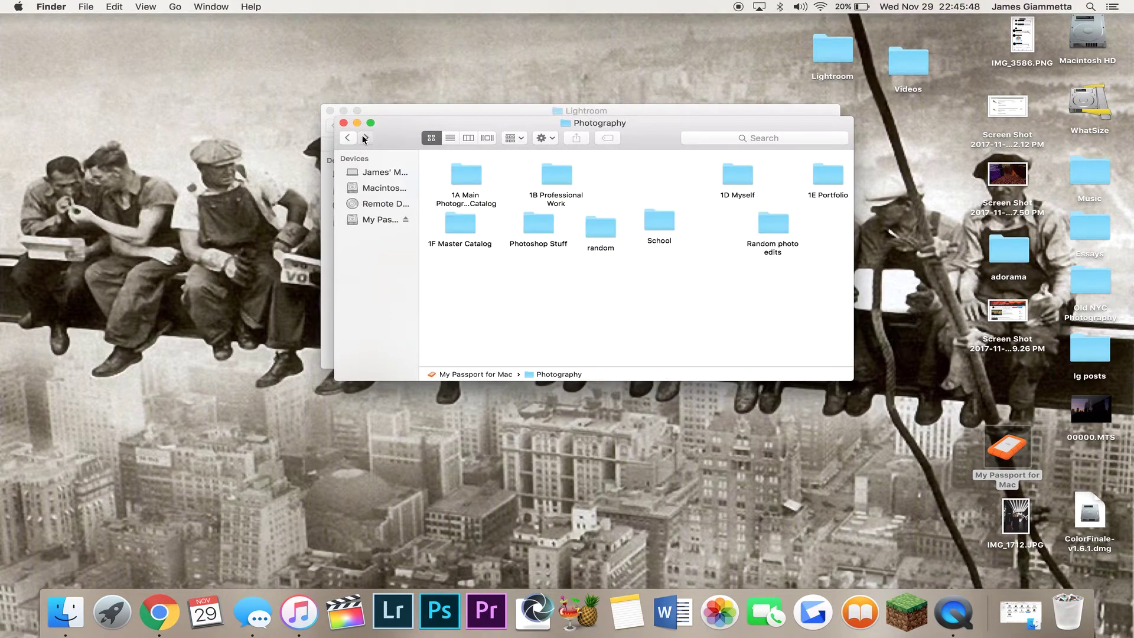
left_click(366, 137)
Scroll through the ALL RAWS 4 folder and return to 1F Master Catalog.
double_click(703, 167)
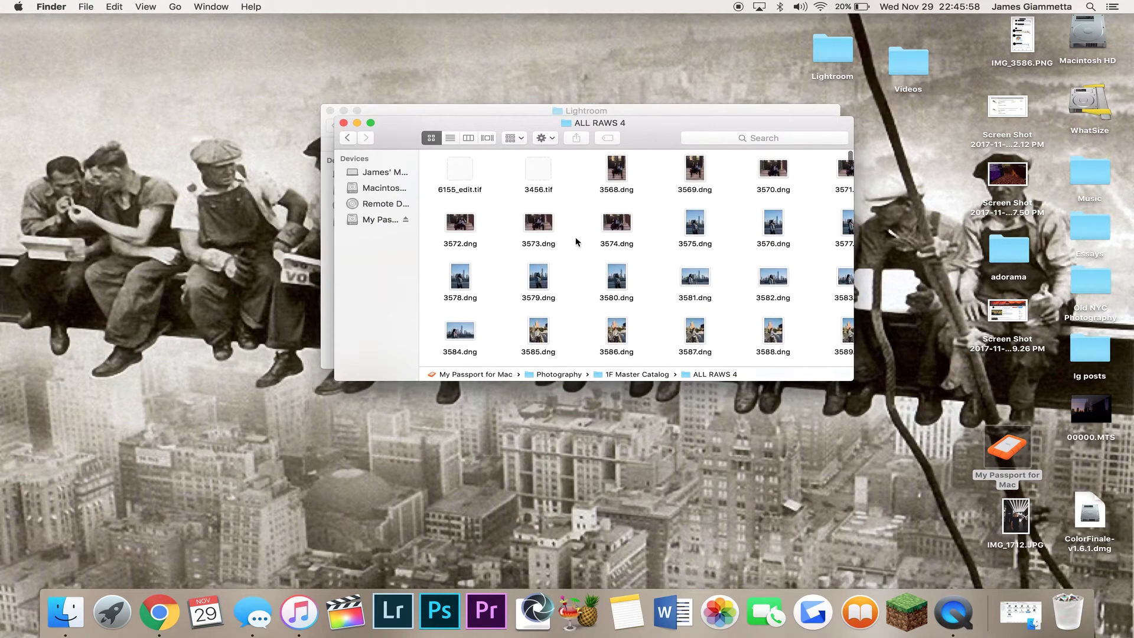
left_click(346, 138)
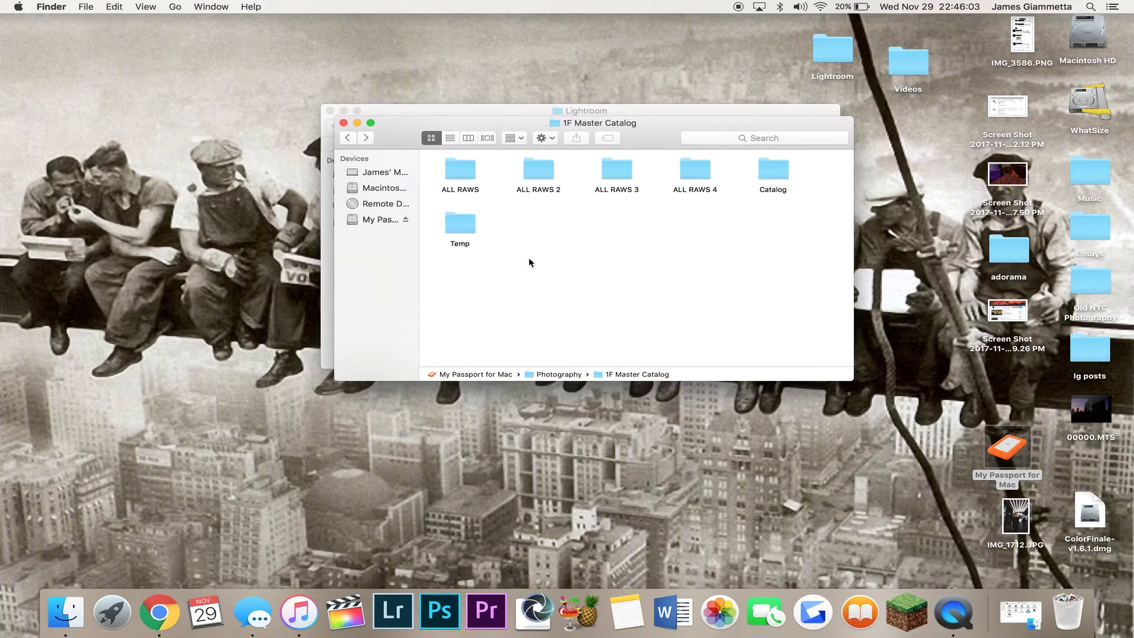
left_click(694, 172)
double_click(694, 171)
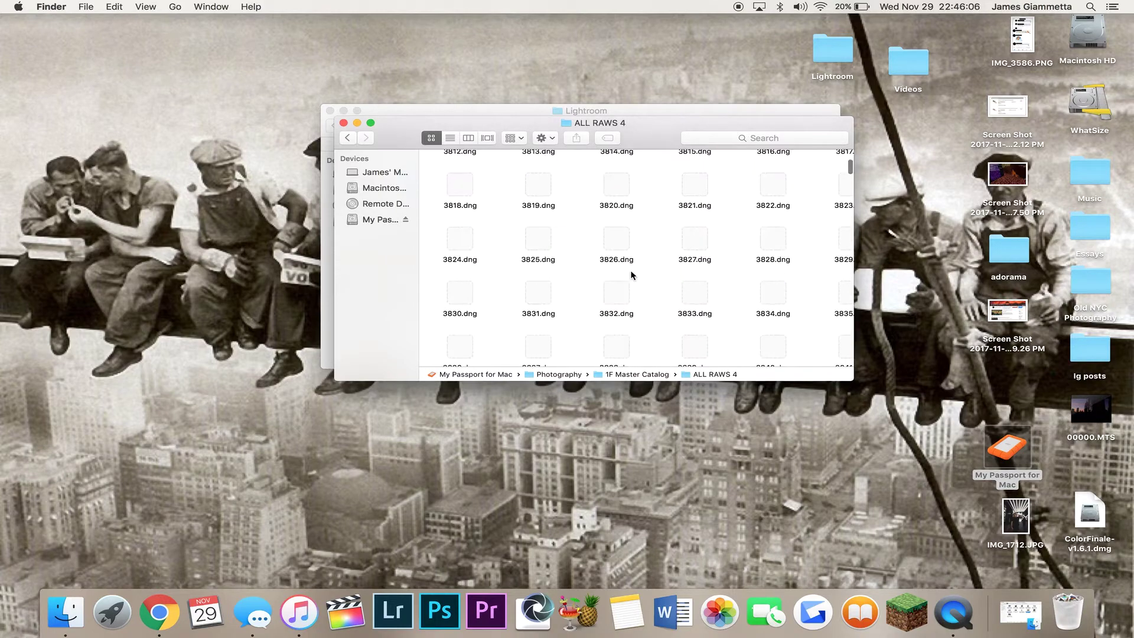
scroll(631, 279, "down", 20)
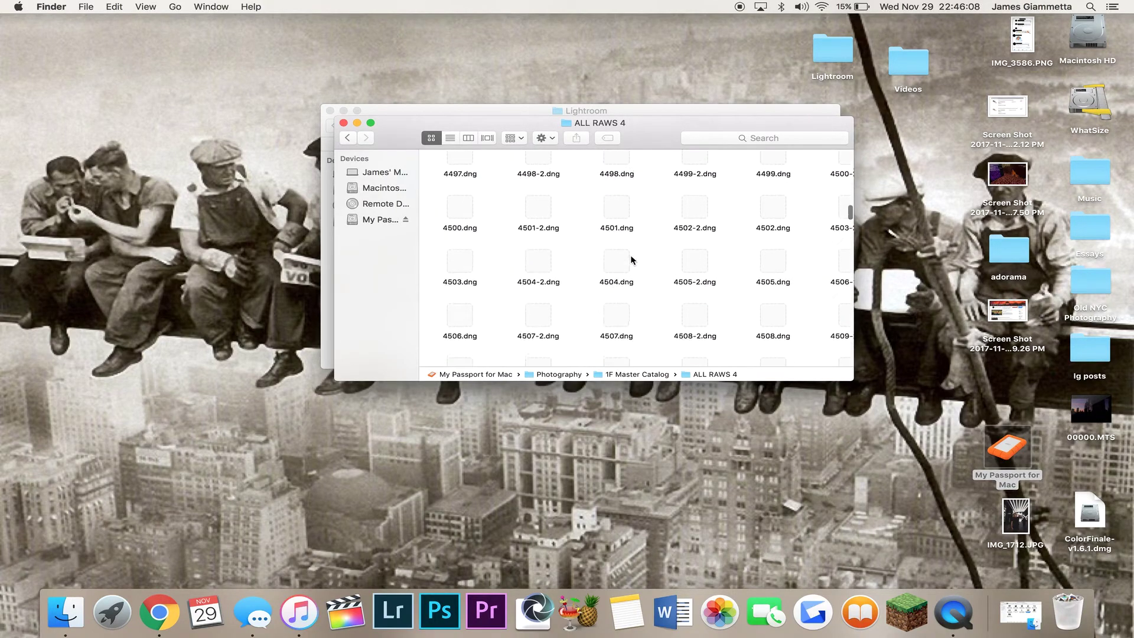
scroll(631, 235, "down", 20)
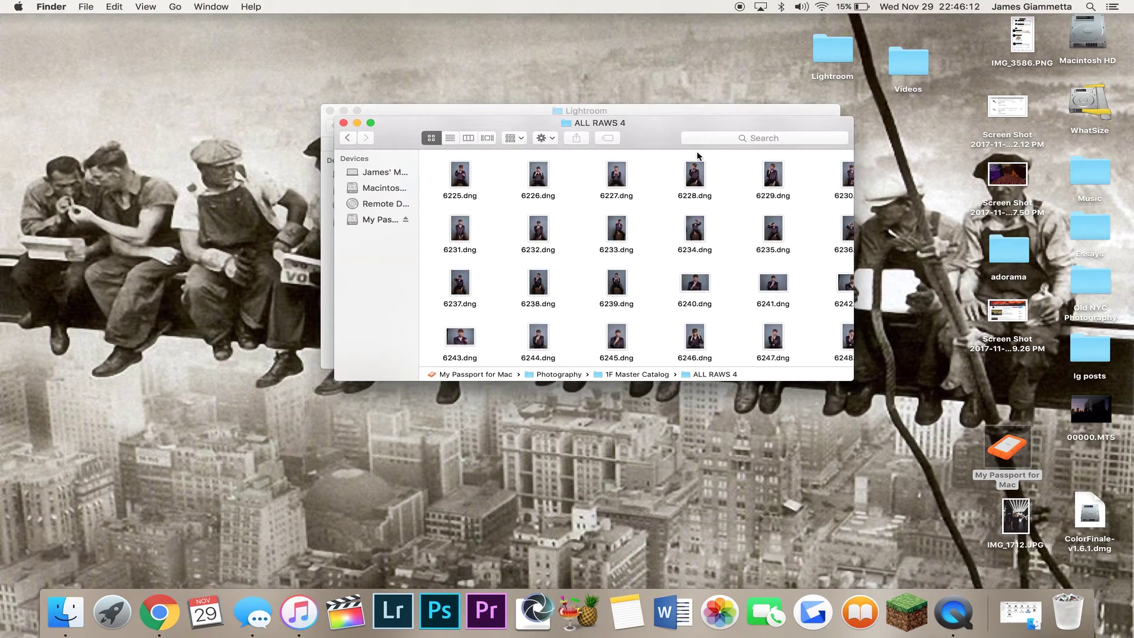
scroll(697, 165, "down", 15)
scroll(696, 166, "down", 20)
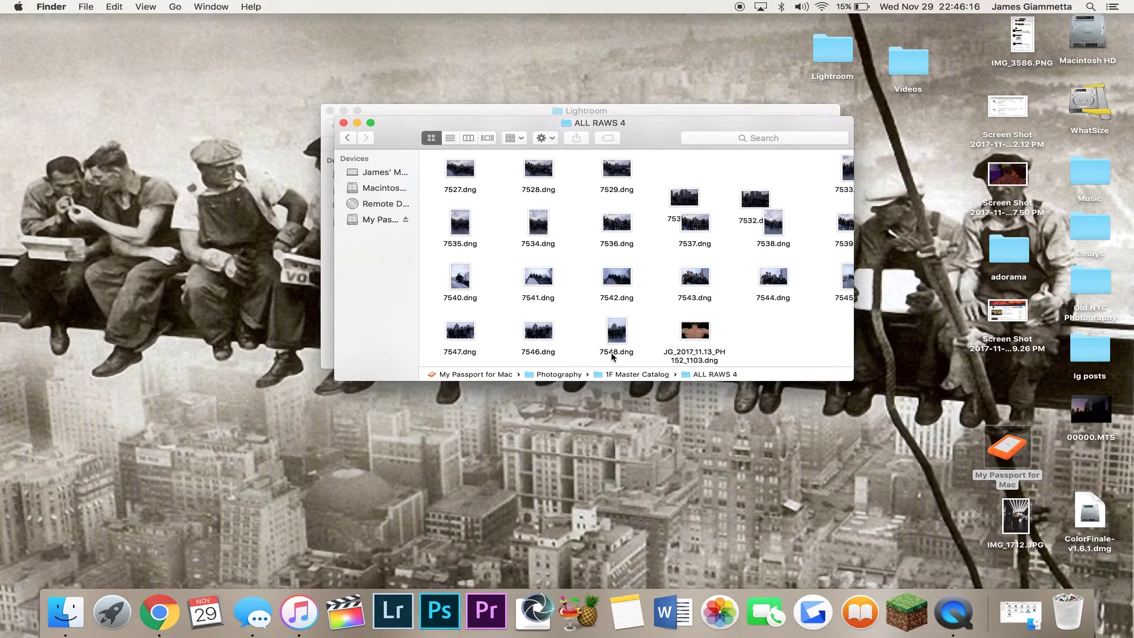
left_click(347, 138)
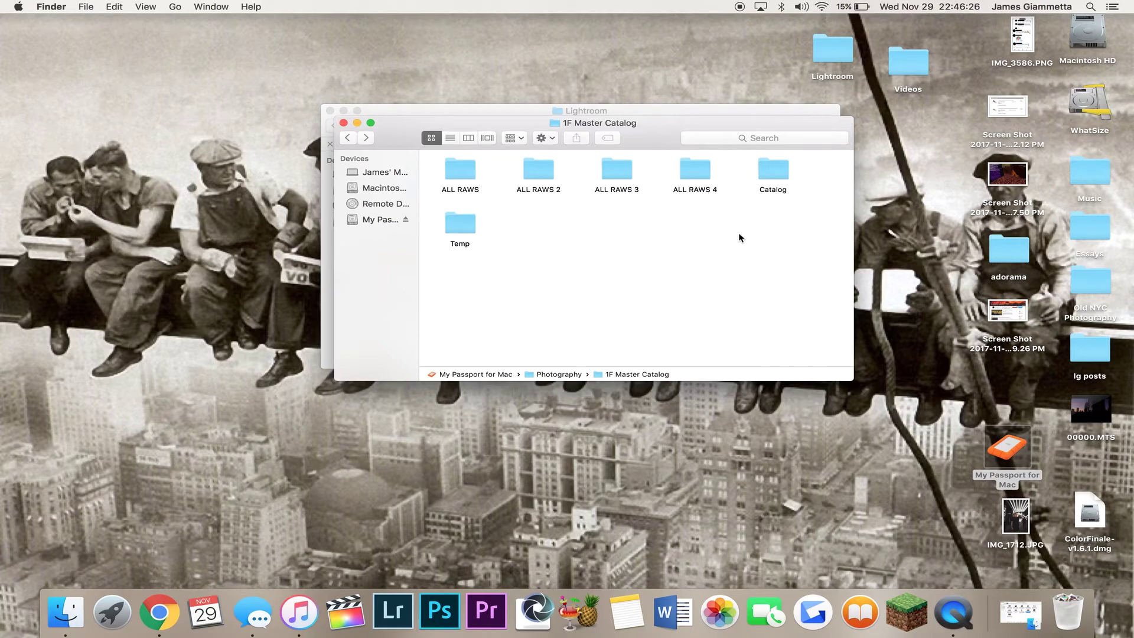
Inspect the Lightroom catalog files in Catalog > Untitled, then go back to Photography.
double_click(779, 175)
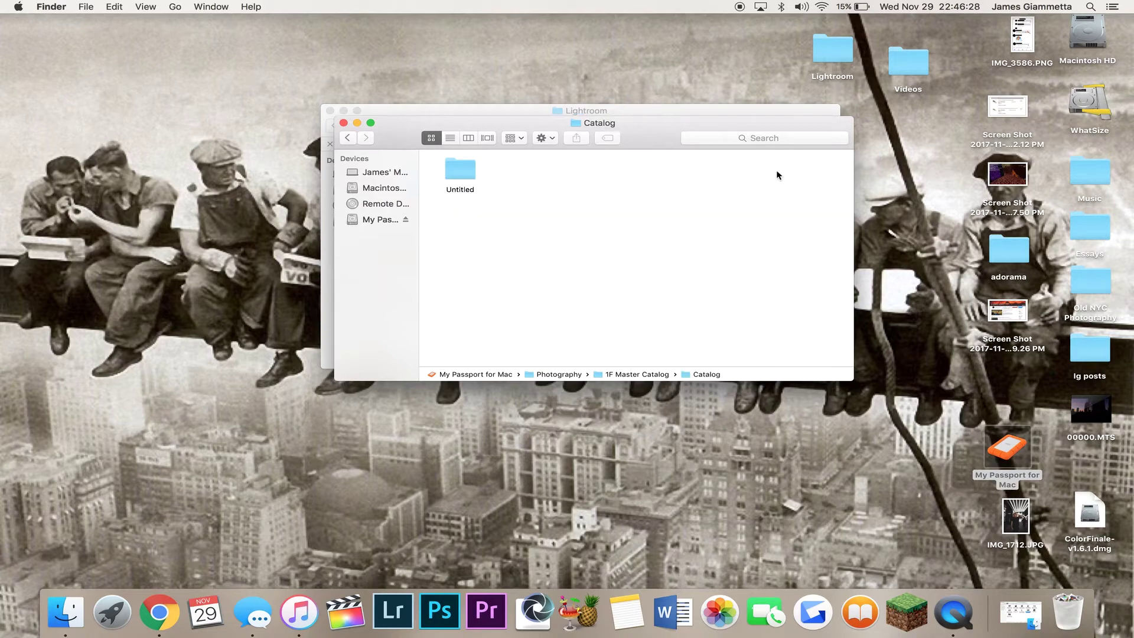
left_click(452, 178)
double_click(452, 179)
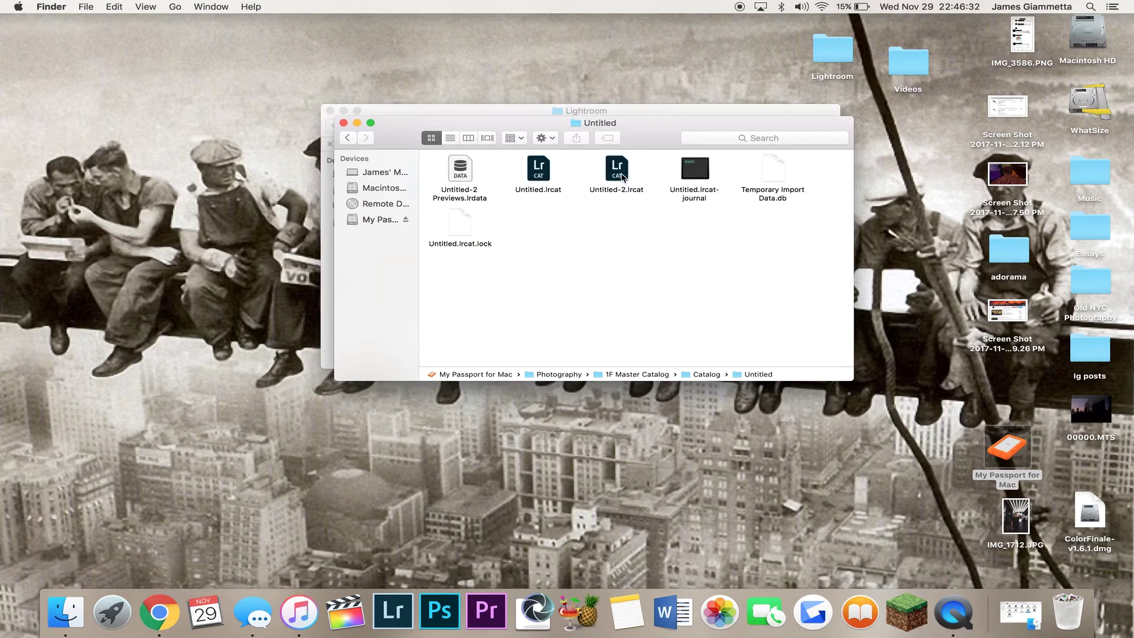
left_click(348, 139)
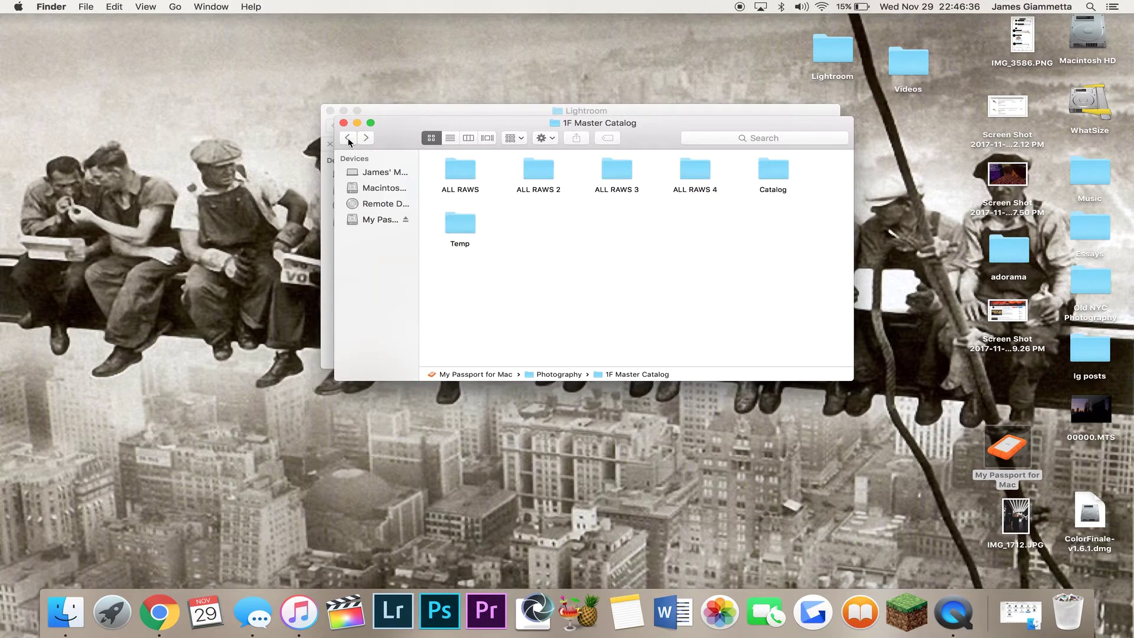
left_click(348, 139)
Open the 1A Main Photography Catalog folder and scroll through its shoot folders.
double_click(470, 179)
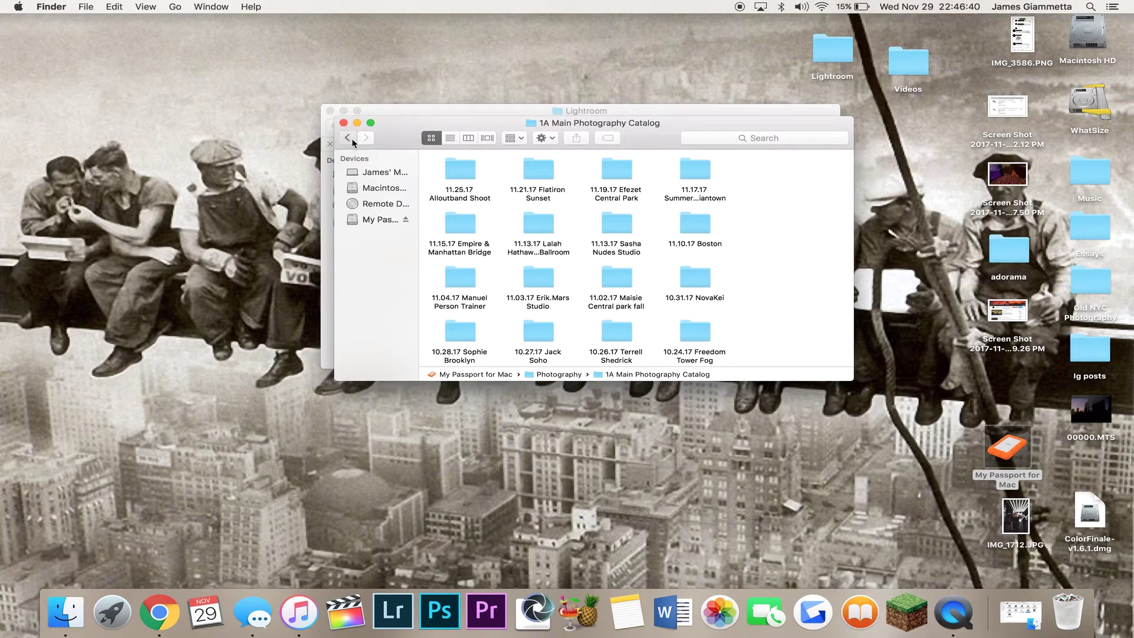
left_click(351, 140)
double_click(466, 178)
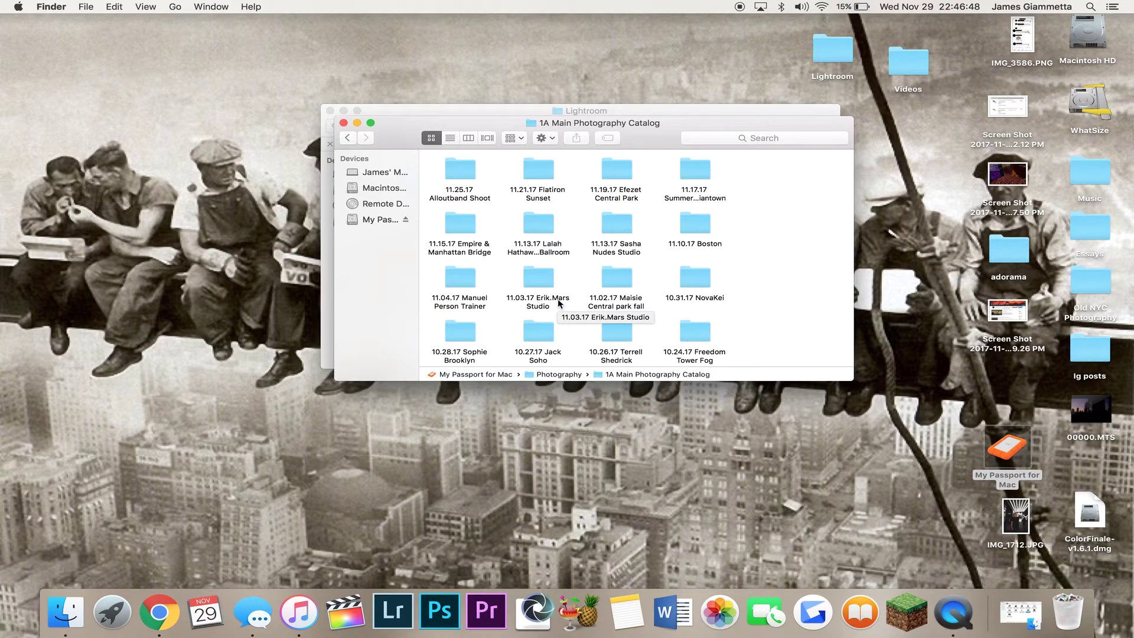
scroll(559, 301, "down", 15)
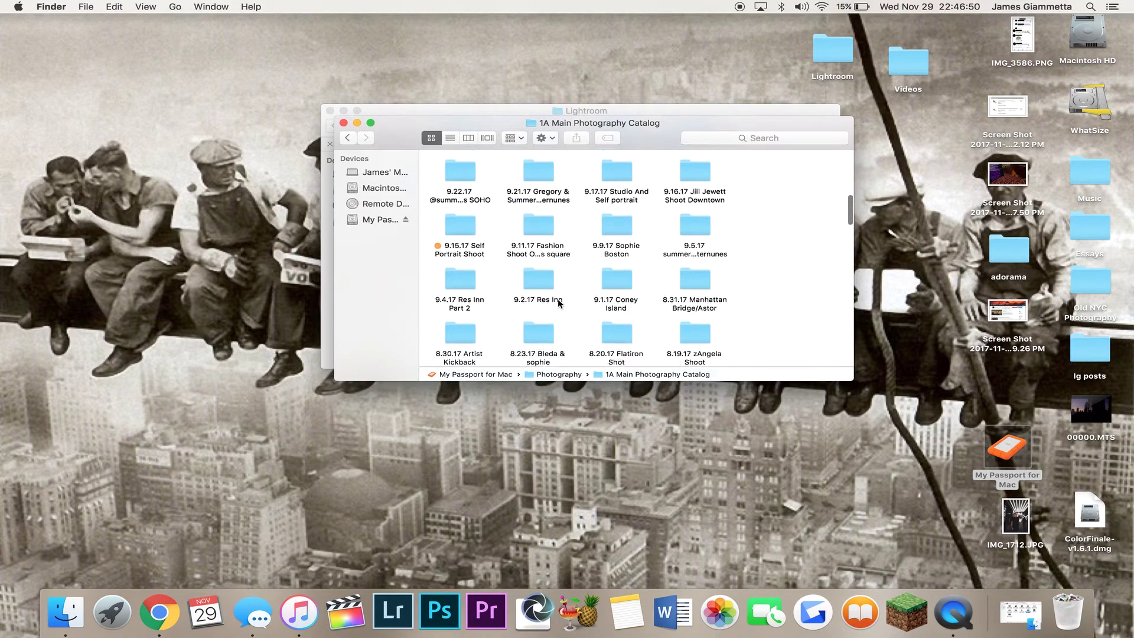
scroll(559, 303, "down", 15)
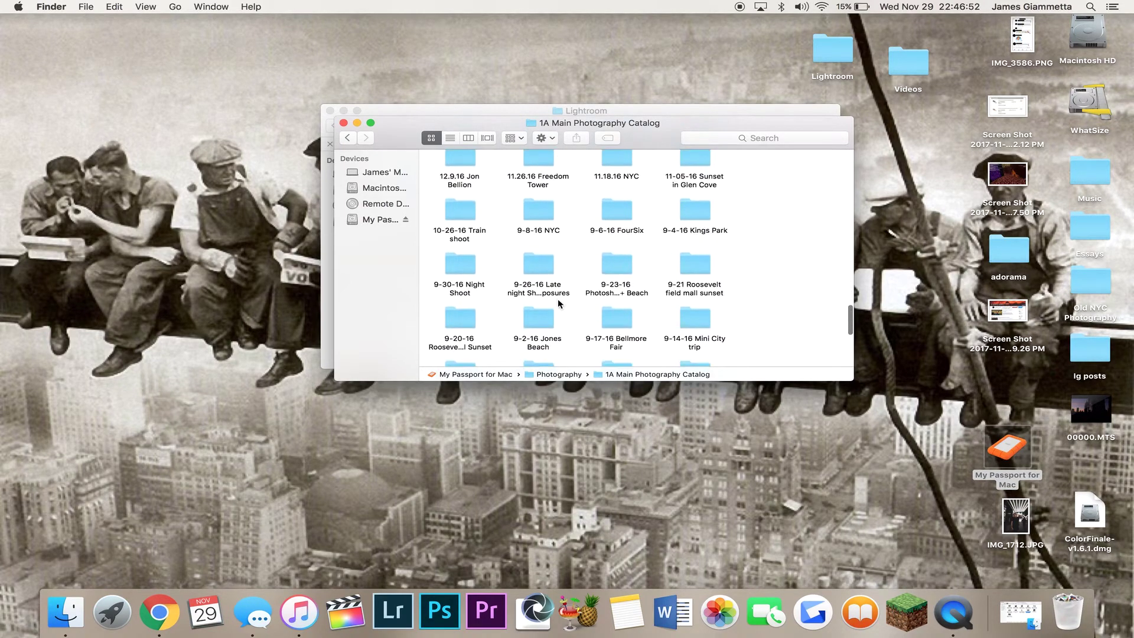
scroll(559, 303, "up", 20)
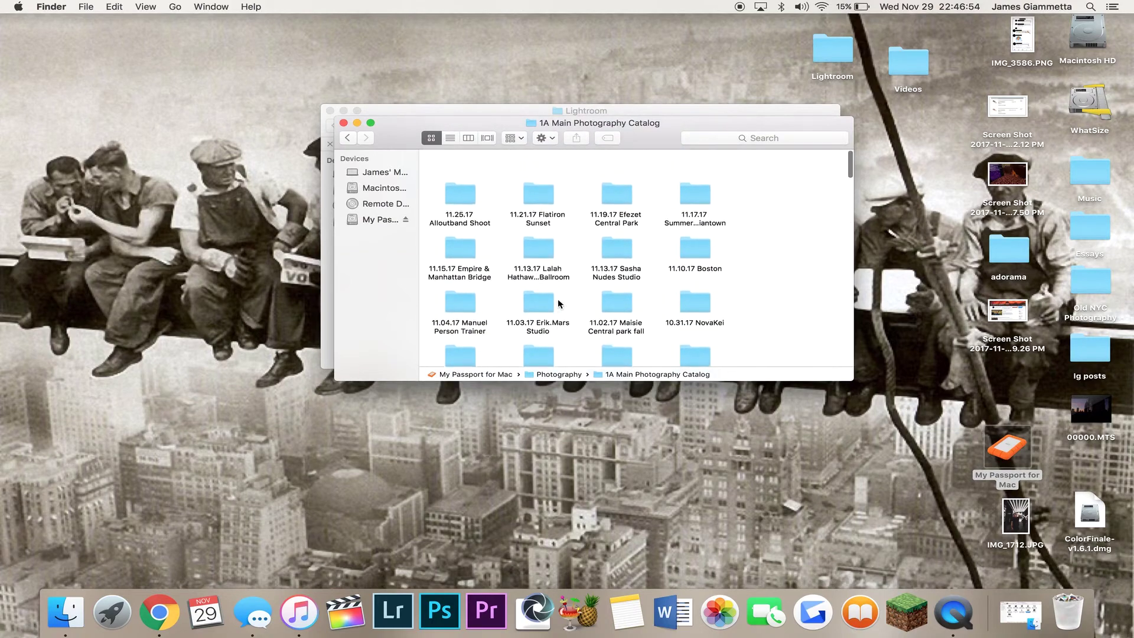
Make the Finder window taller and open the 11.04.17 shoot folder.
left_click_drag(853, 380, 794, 535)
scroll(544, 337, "down", 2)
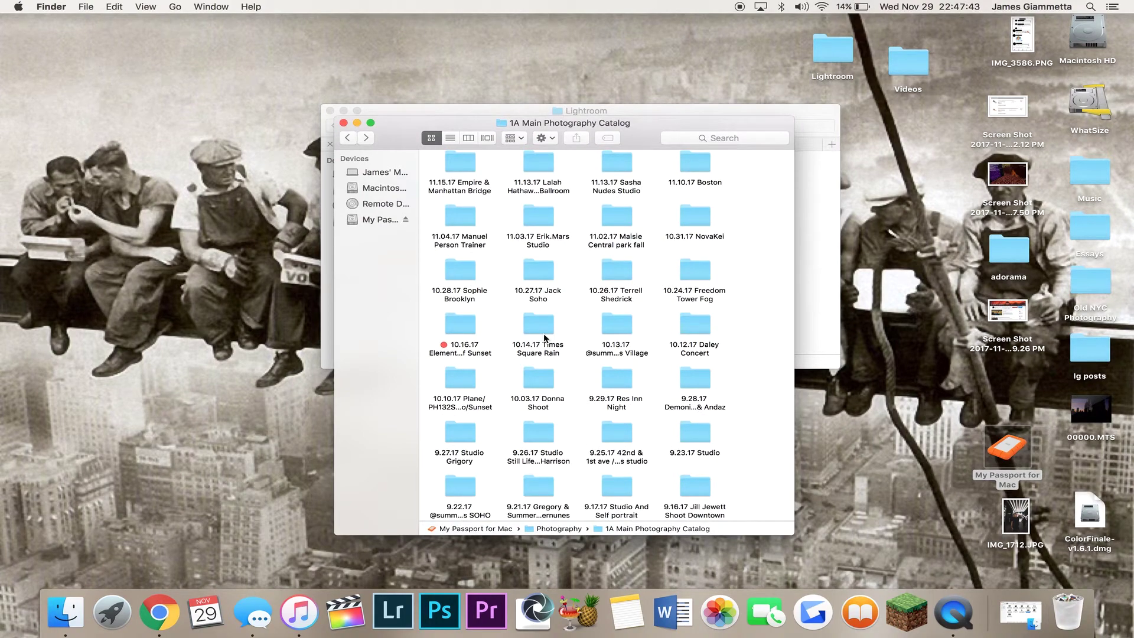
scroll(544, 337, "up", 2)
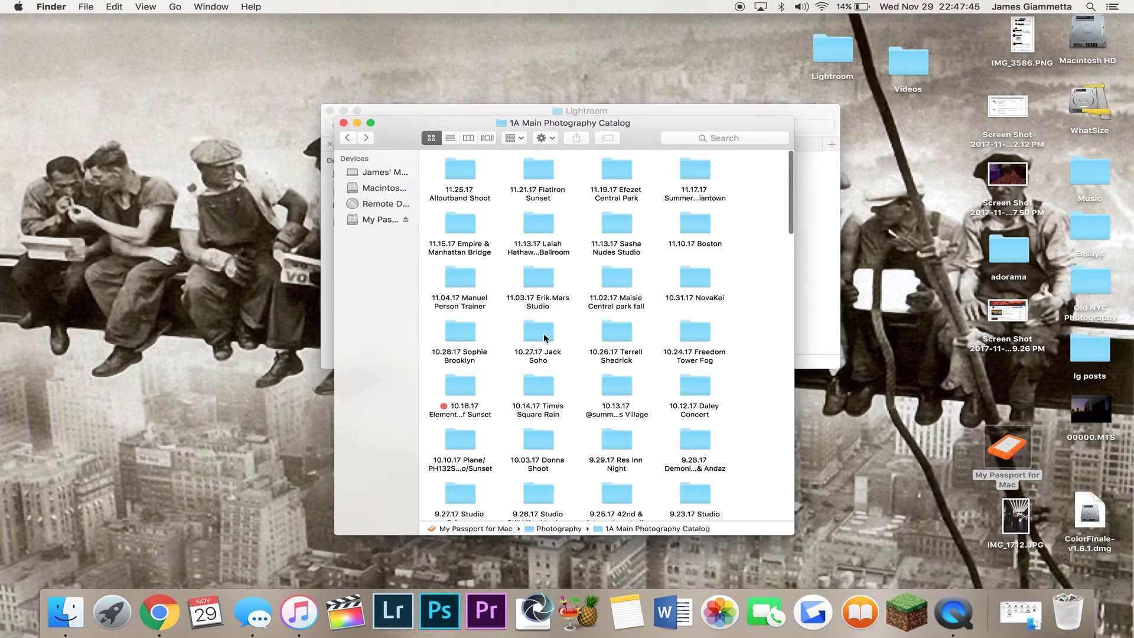
scroll(544, 338, "down", 3)
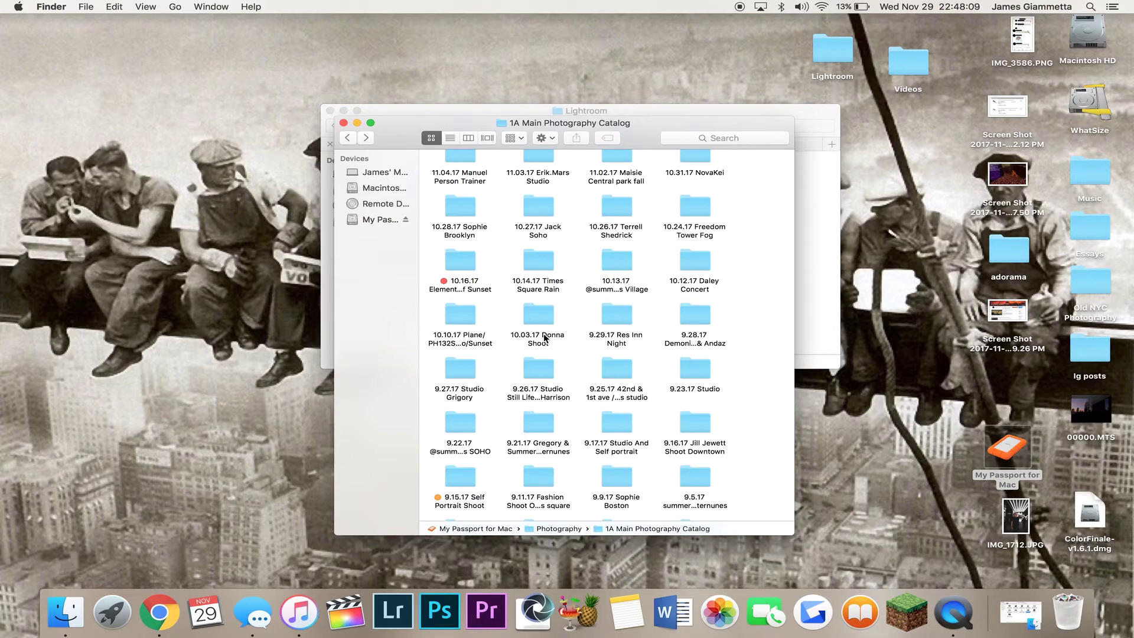
scroll(544, 354, "up", 5)
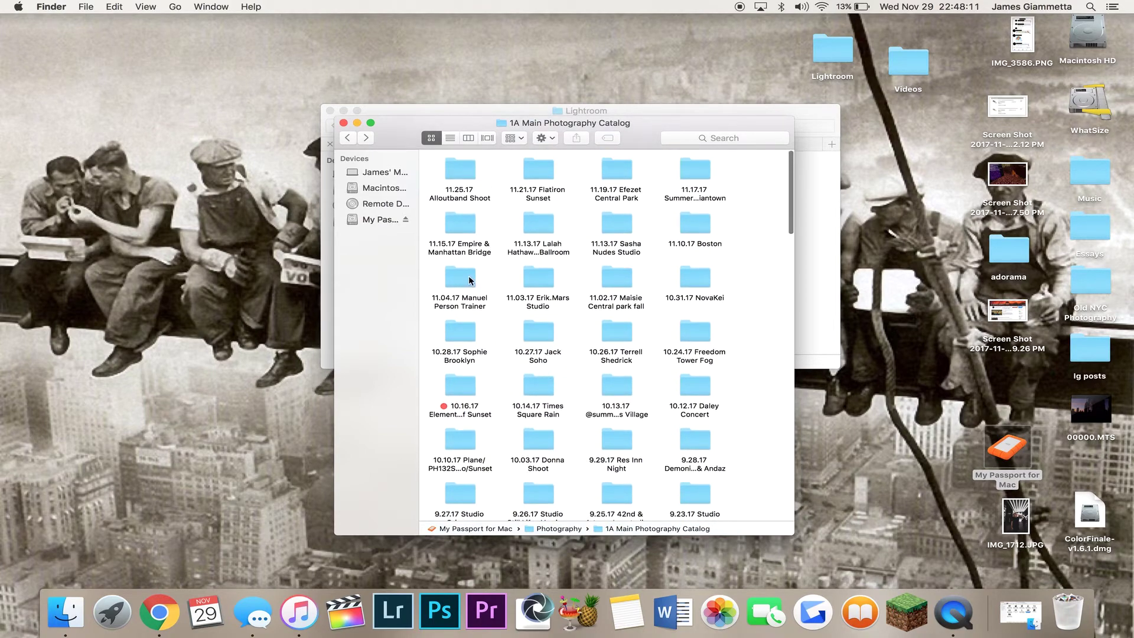
double_click(469, 280)
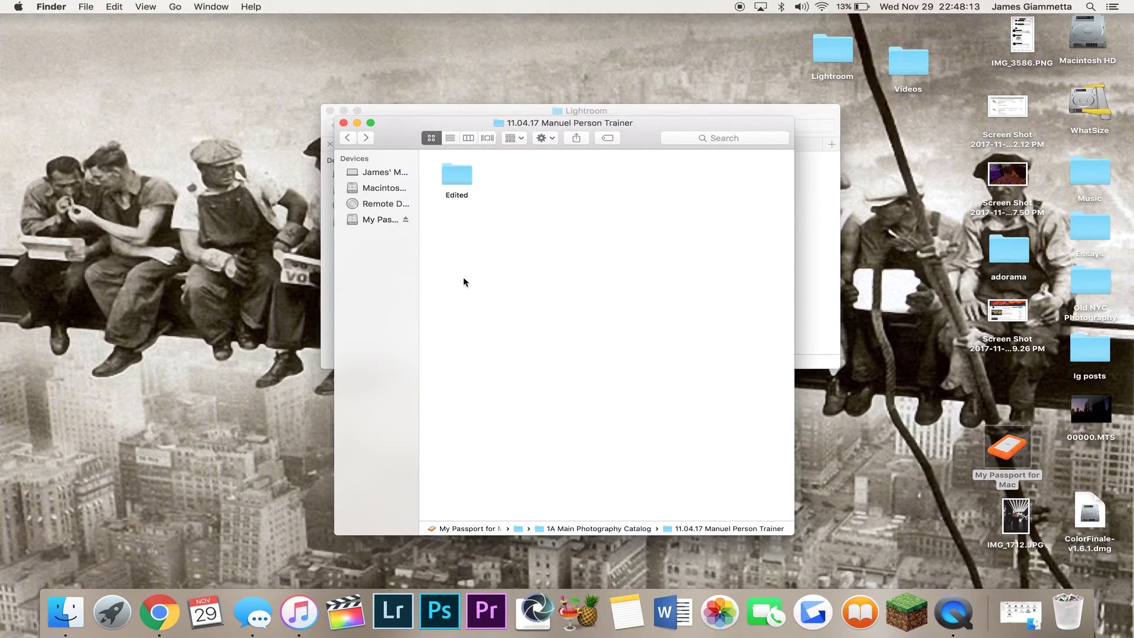
Check the 11.04.17 Edited folder and the 11.25.17 jpegs and Exported folders, then return to 1A Main Photography Catalog.
double_click(463, 177)
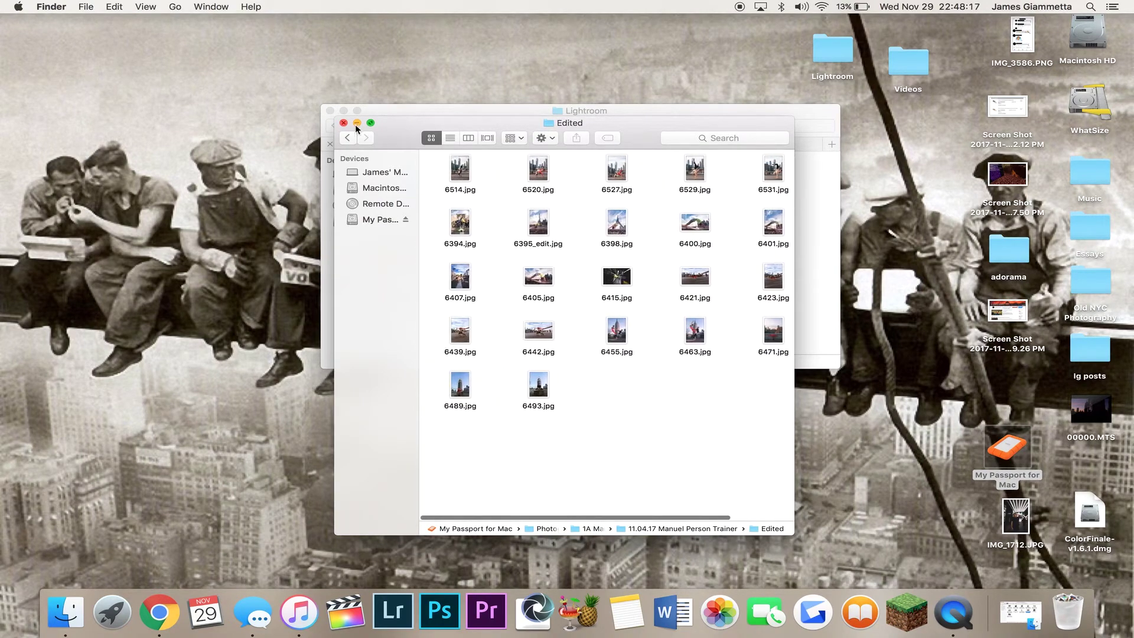
left_click(348, 138)
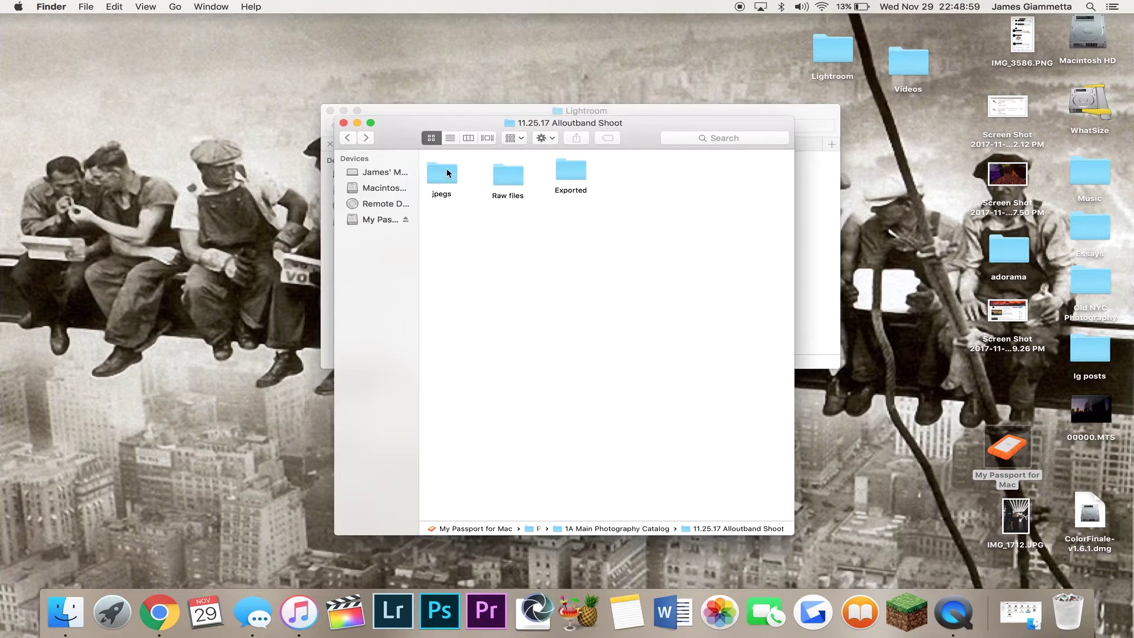
double_click(444, 171)
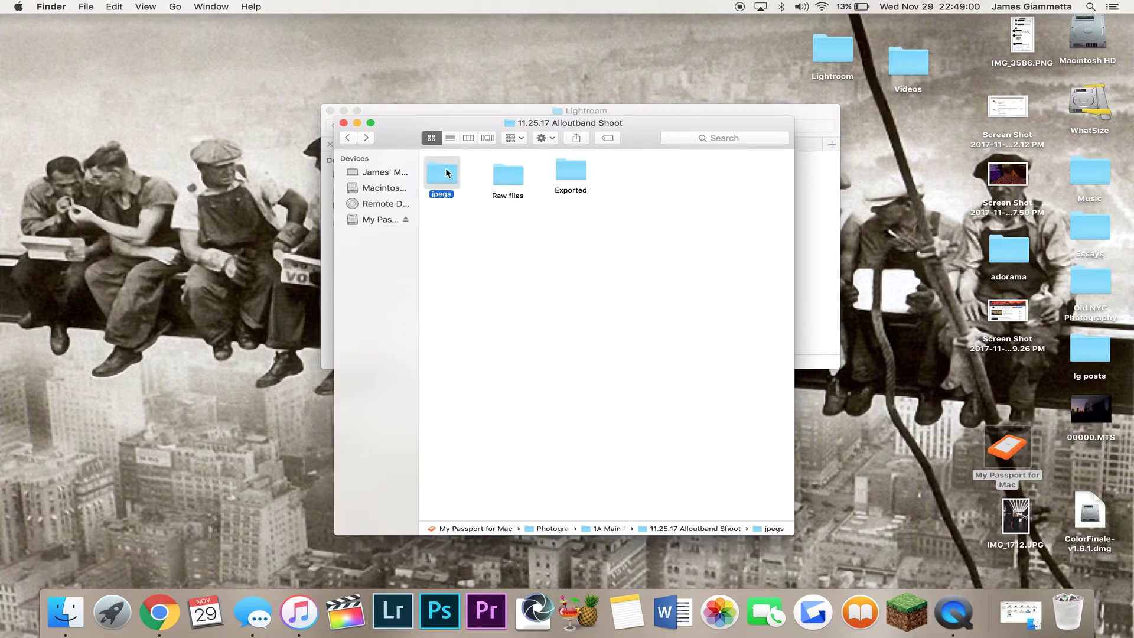
left_click(348, 143)
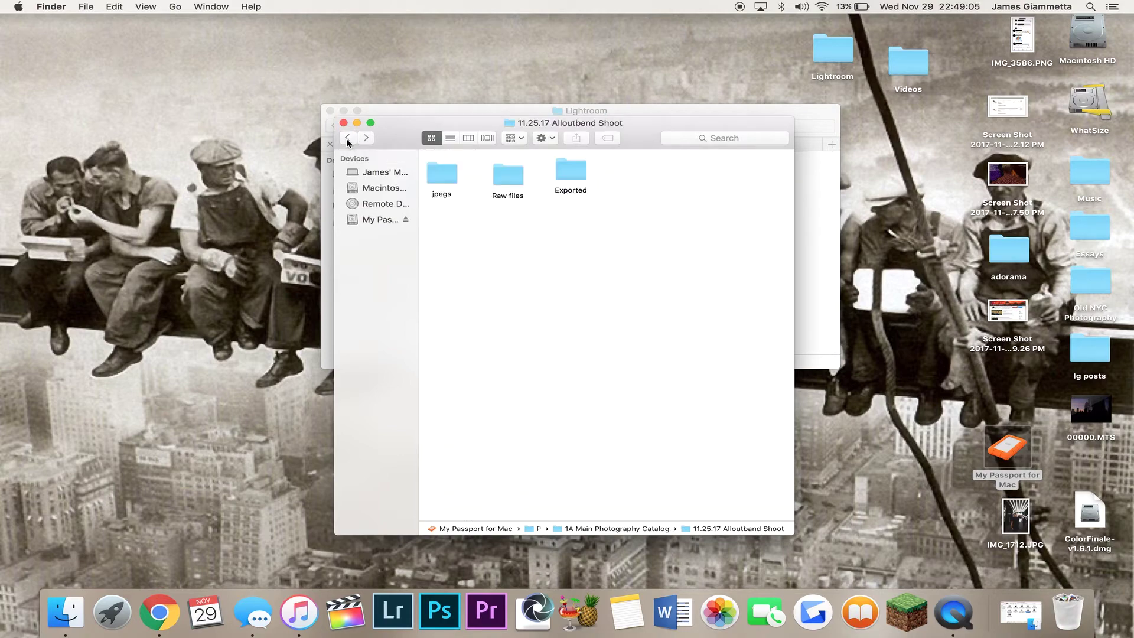
double_click(576, 171)
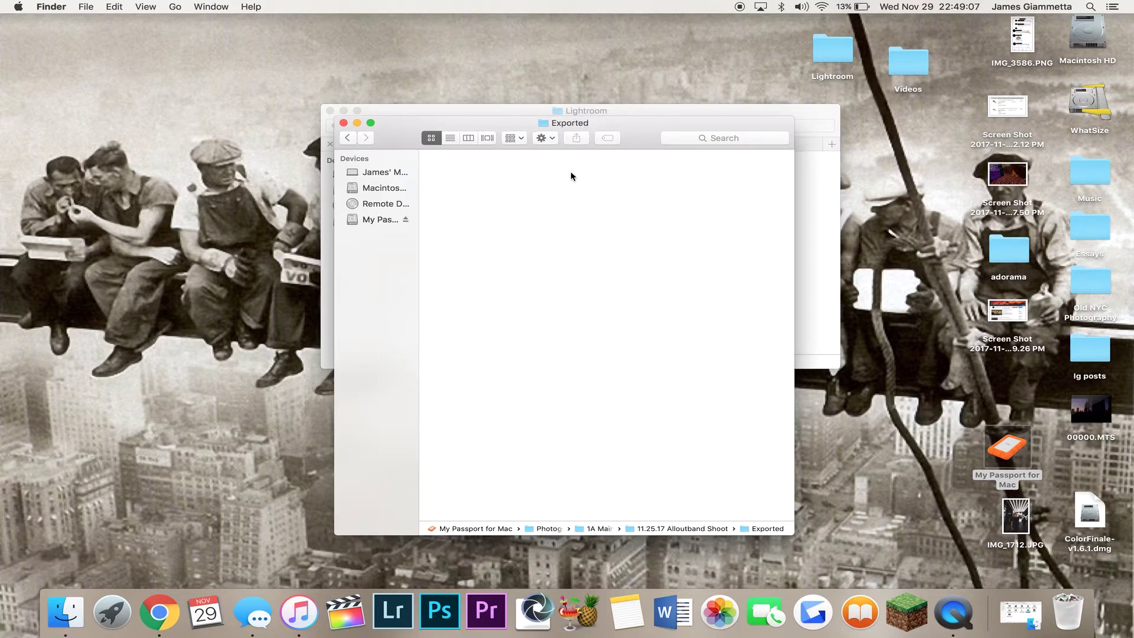
left_click(349, 140)
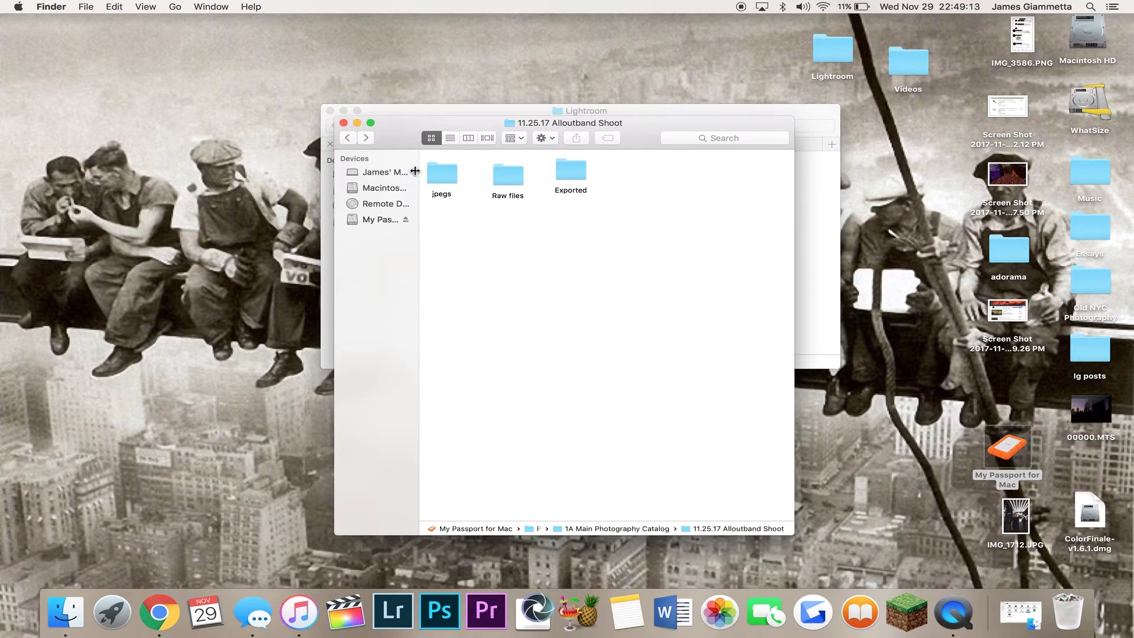
left_click(347, 138)
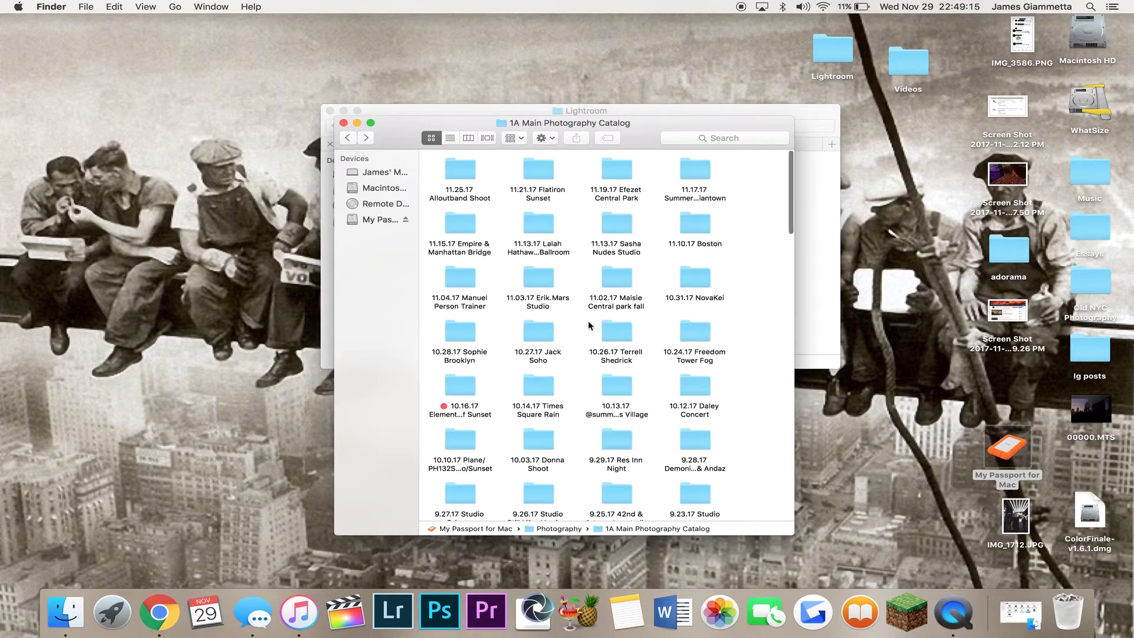
scroll(589, 322, "down", 2)
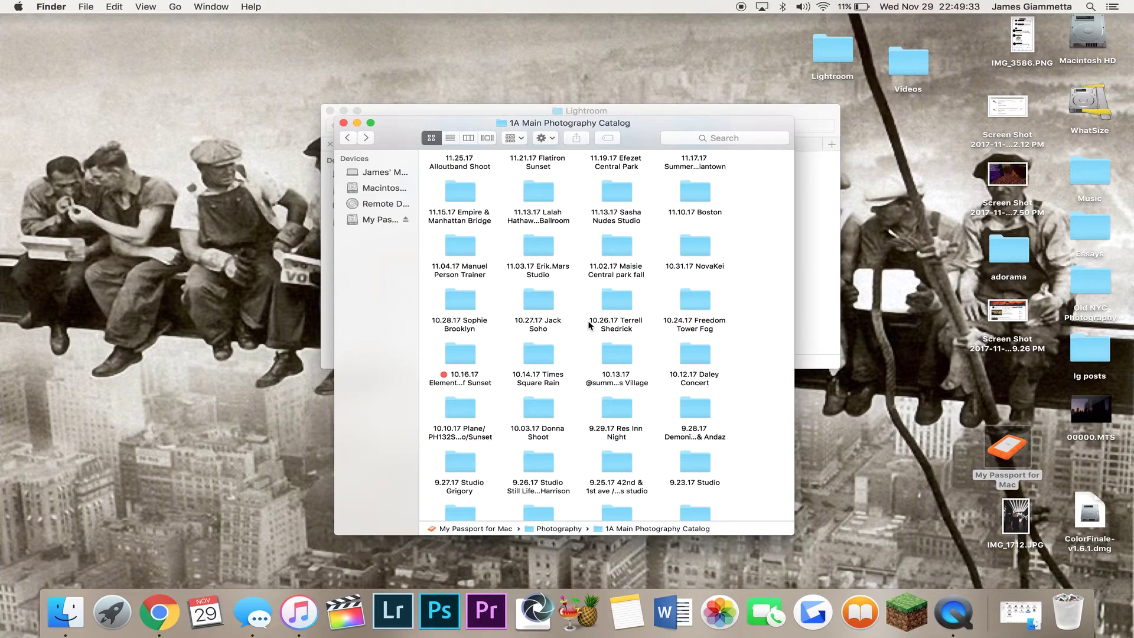
scroll(589, 325, "down", 15)
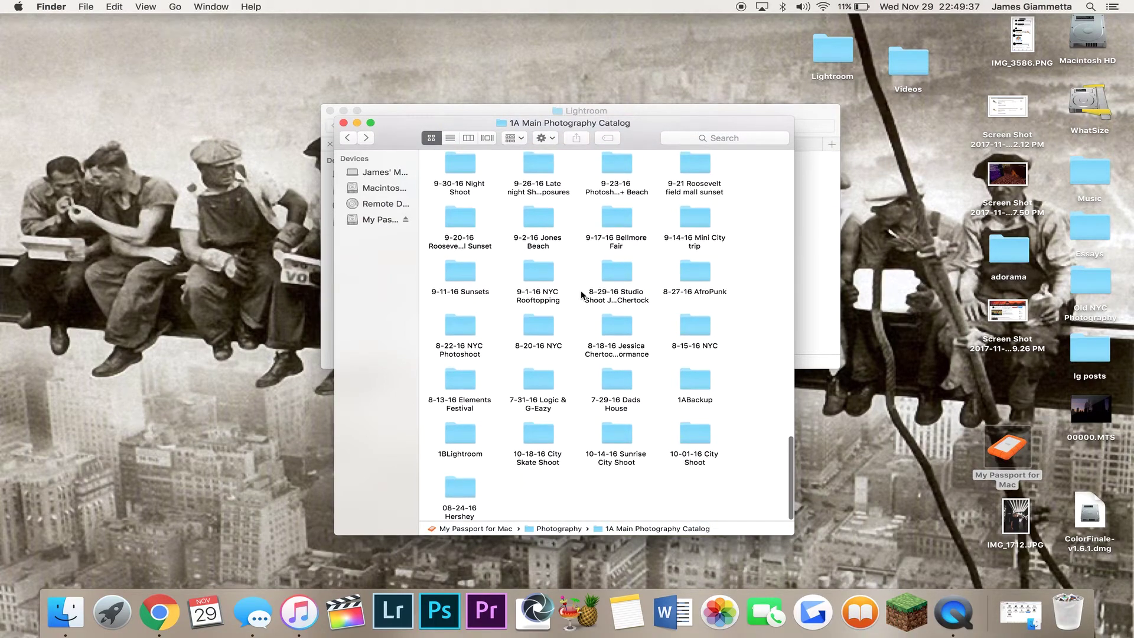
scroll(581, 295, "up", 5)
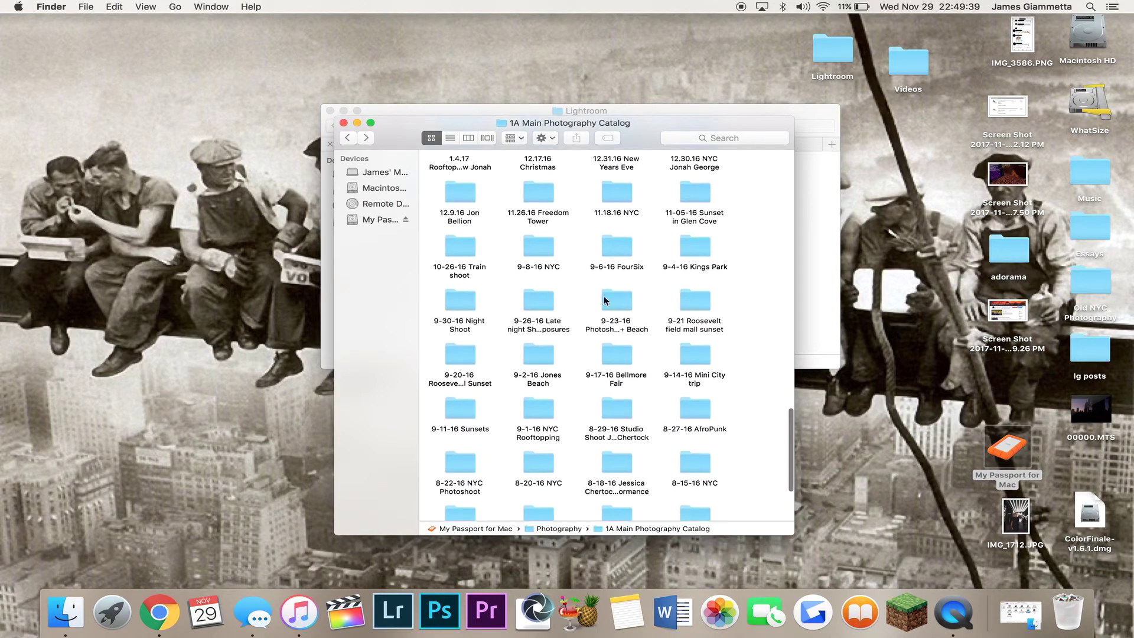
double_click(460, 359)
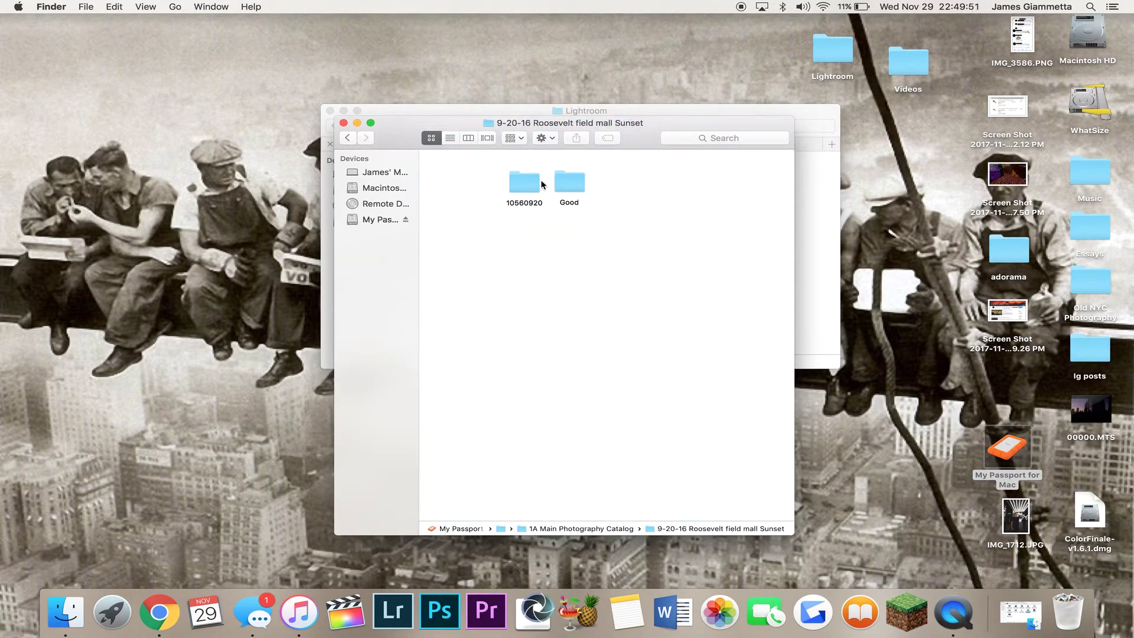
double_click(565, 178)
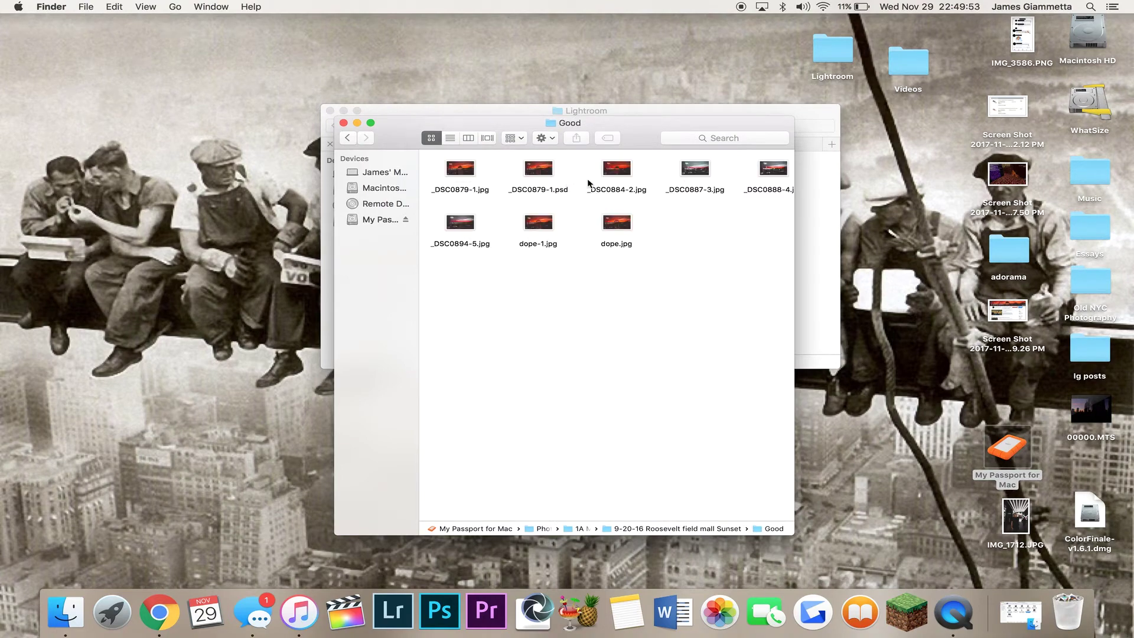
left_click(614, 170)
double_click(615, 170)
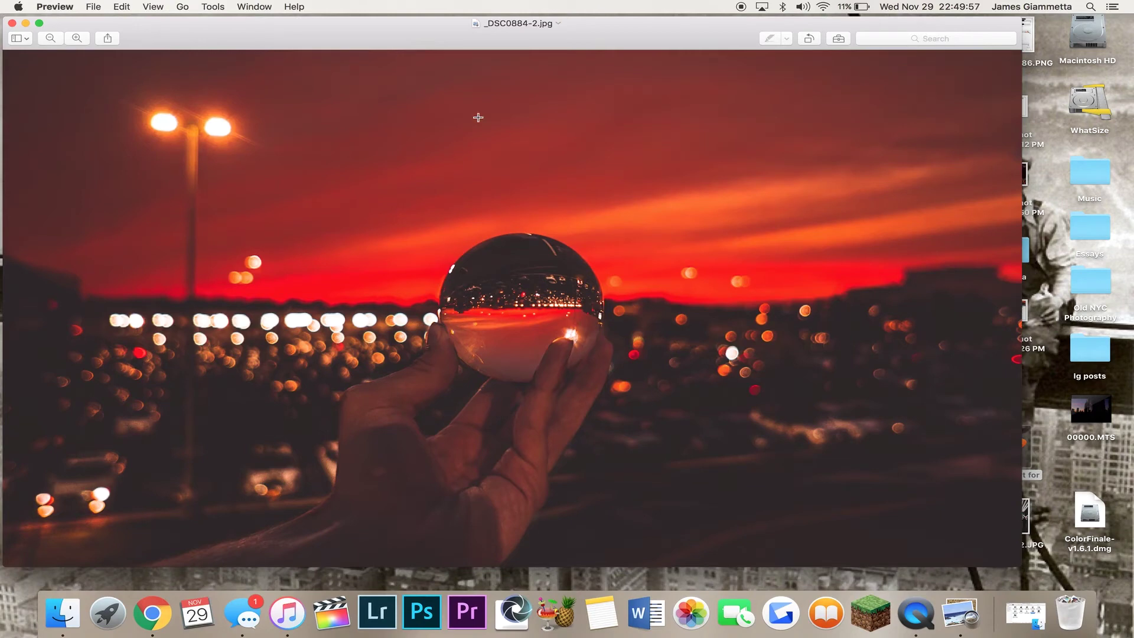
left_click(11, 23)
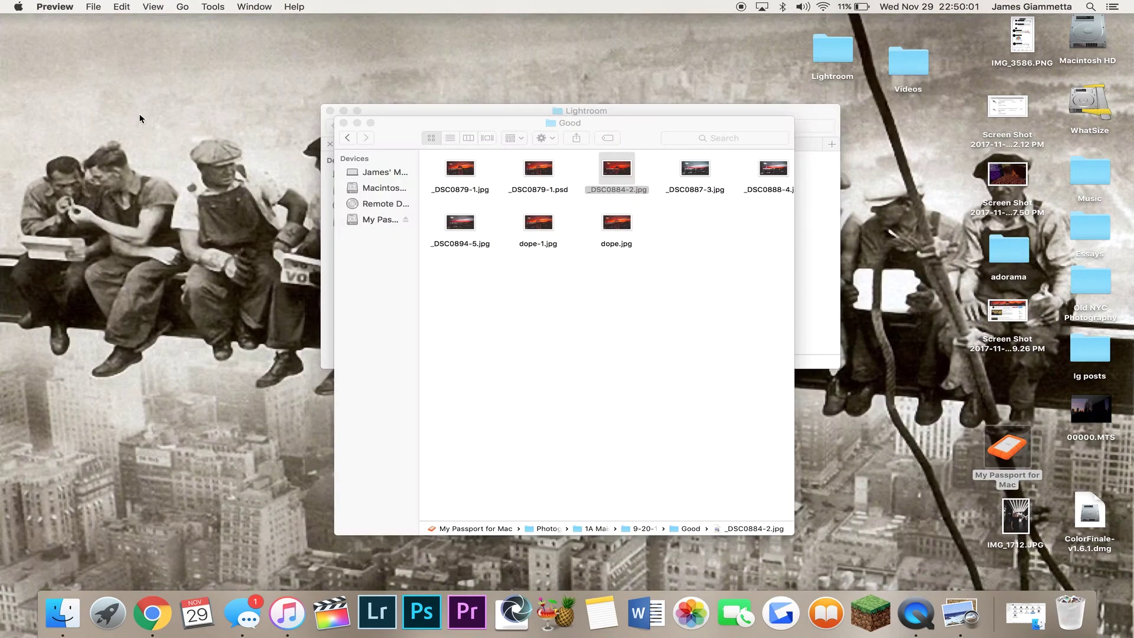
left_click(348, 141)
left_click(348, 142)
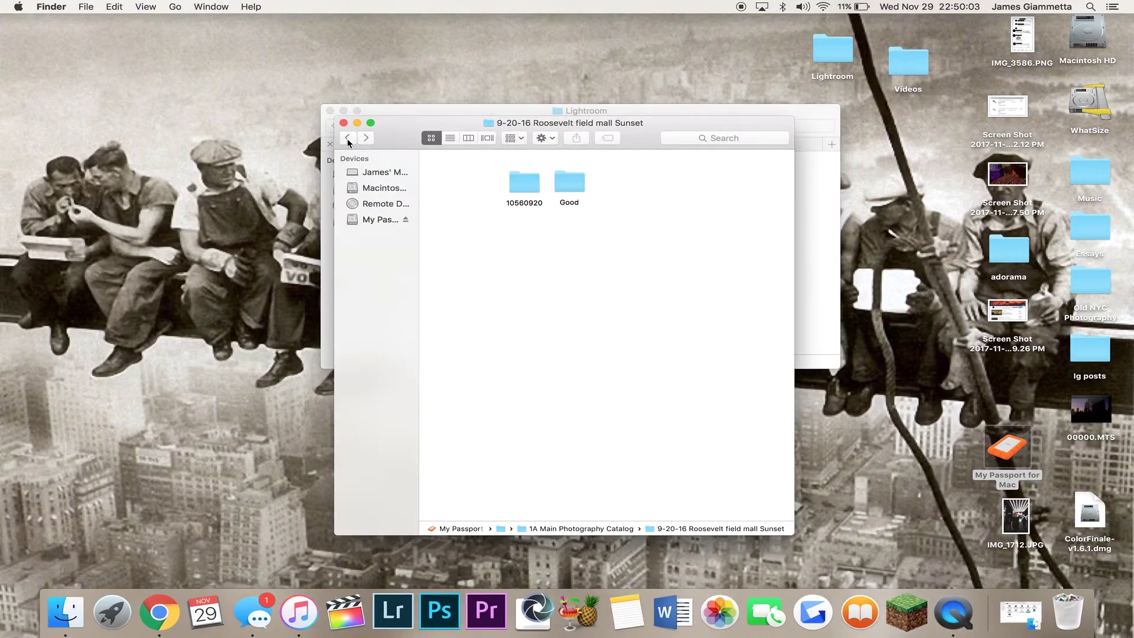
left_click(348, 139)
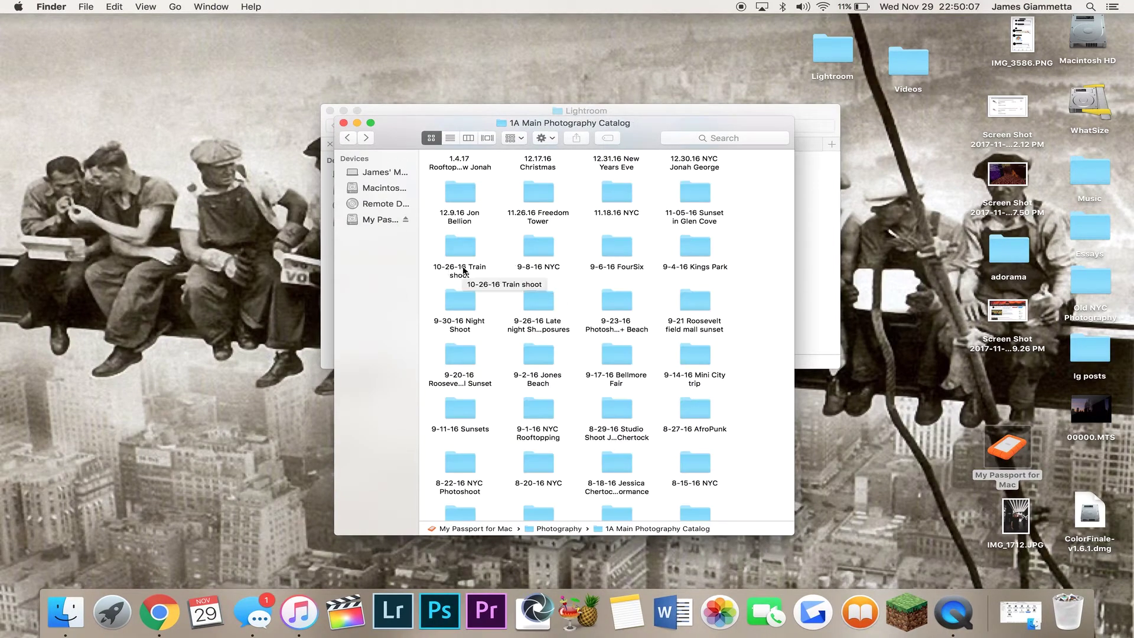
scroll(463, 270, "up", 3)
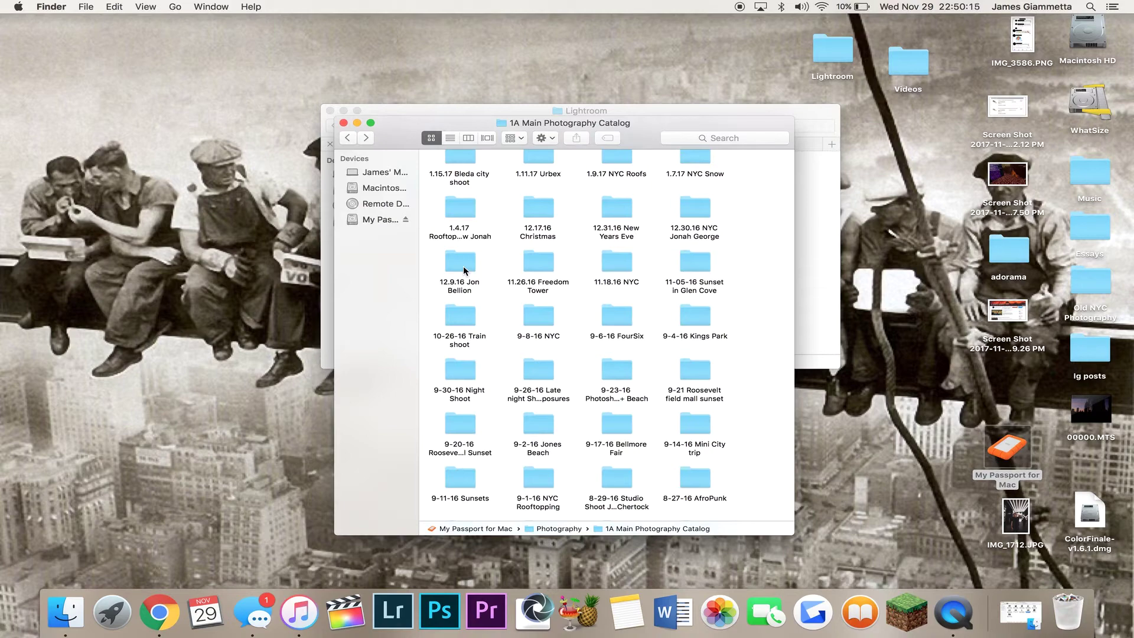
scroll(463, 270, "up", 15)
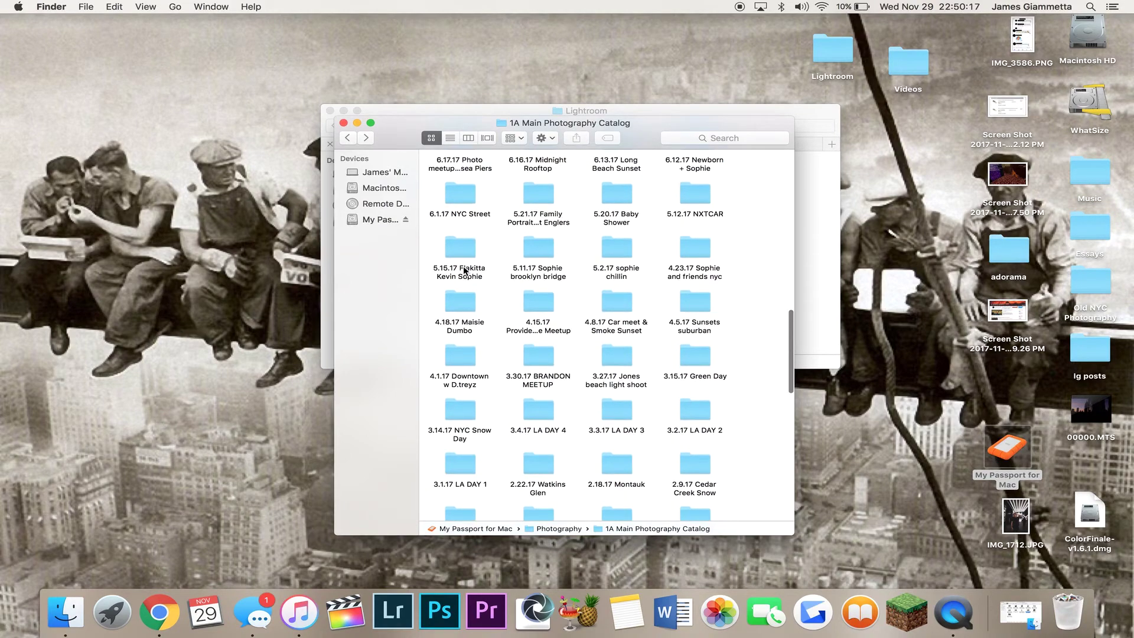
scroll(464, 269, "up", 15)
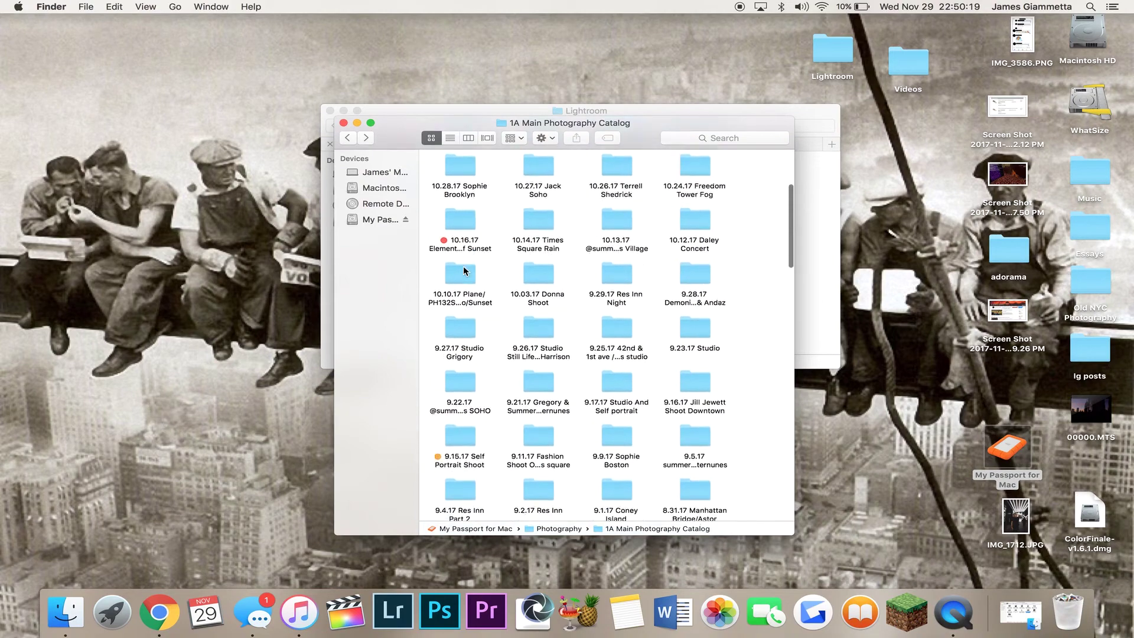
scroll(464, 269, "down", 10)
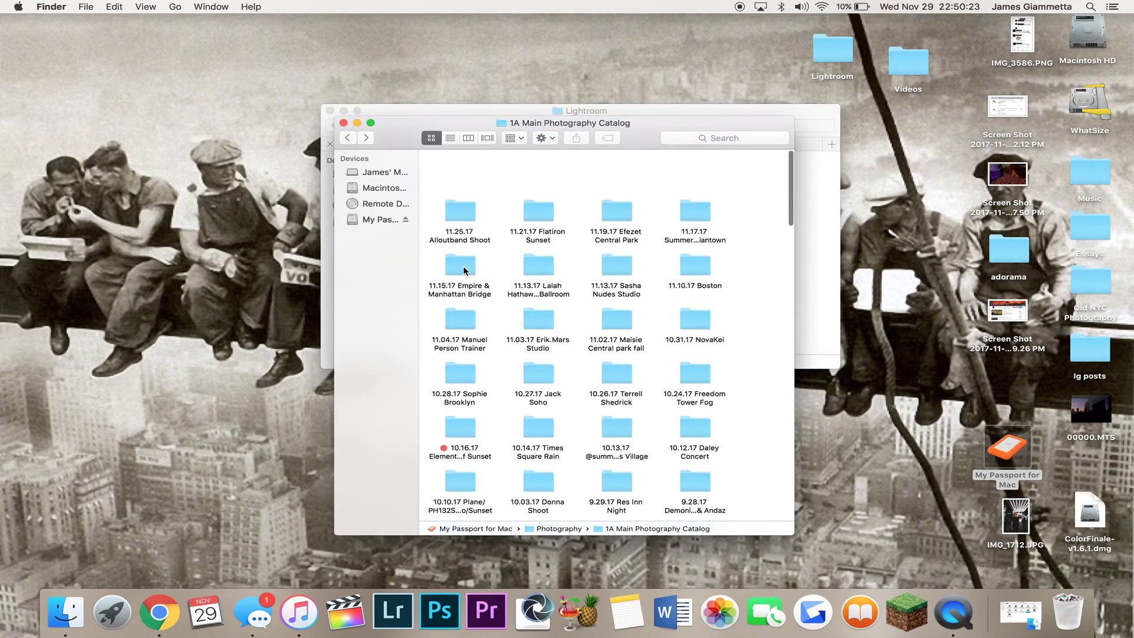
scroll(464, 271, "down", 2)
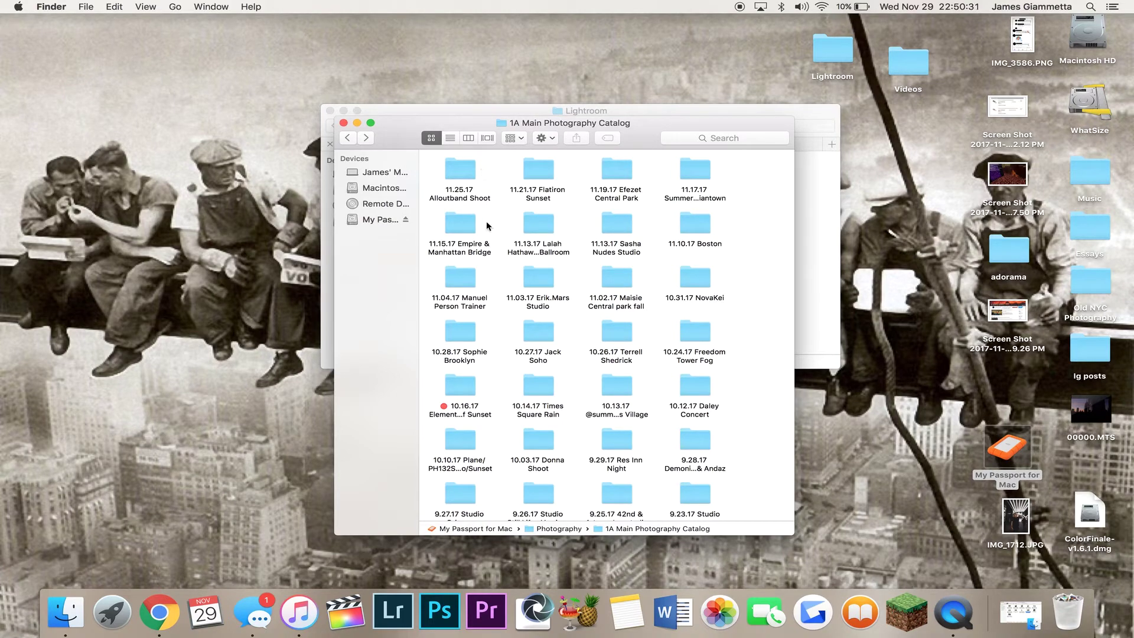
scroll(517, 379, "down", 10)
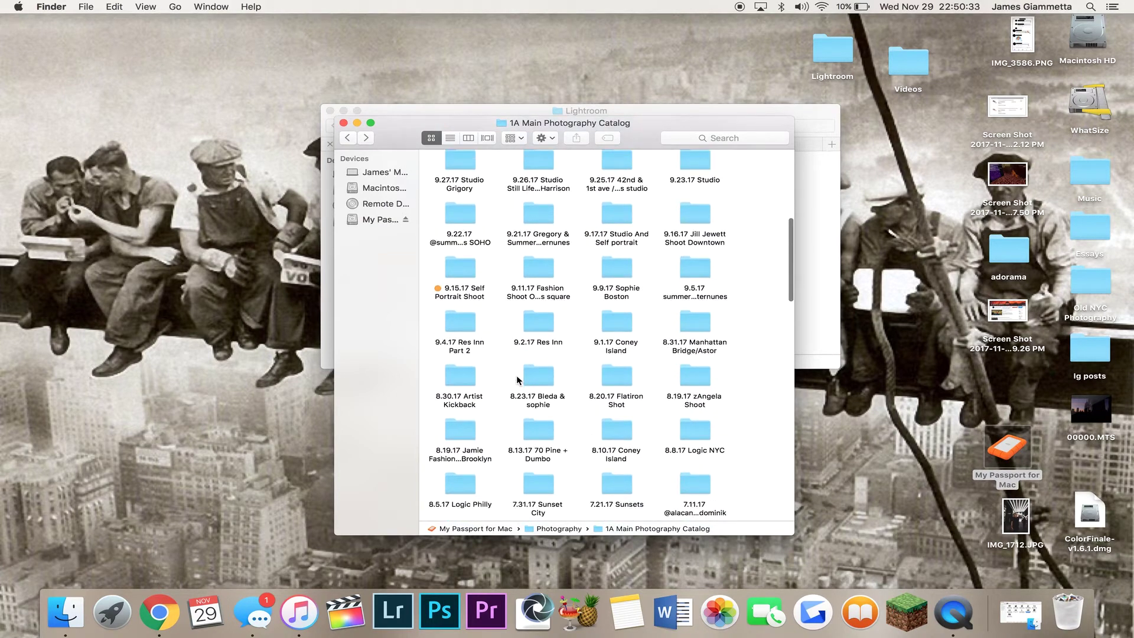
scroll(516, 374, "down", 20)
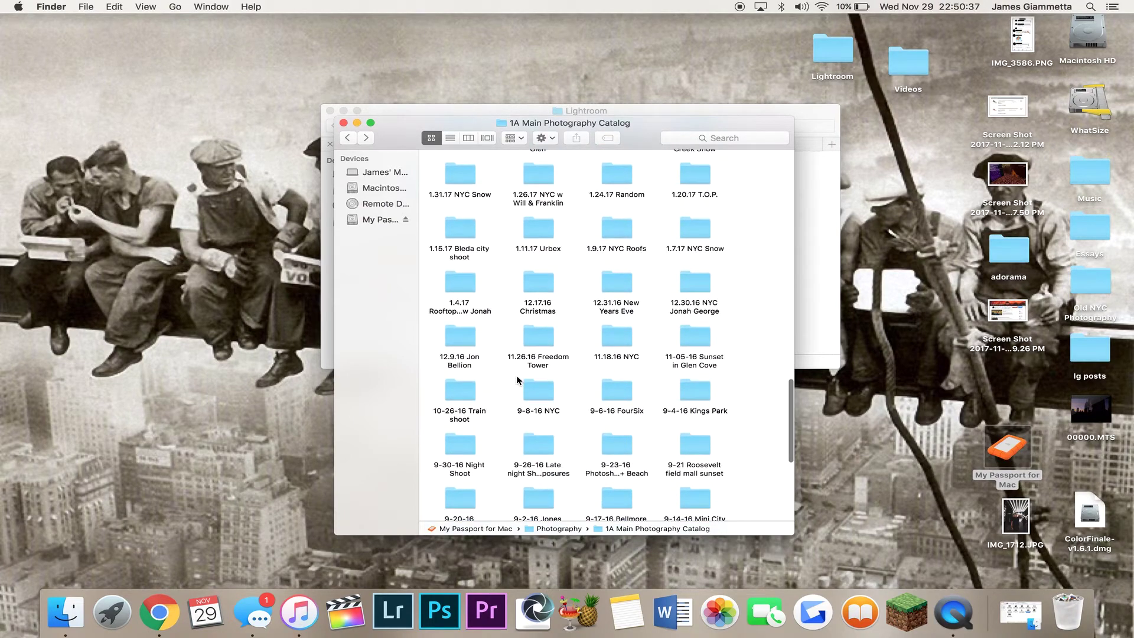
scroll(516, 375, "up", 1)
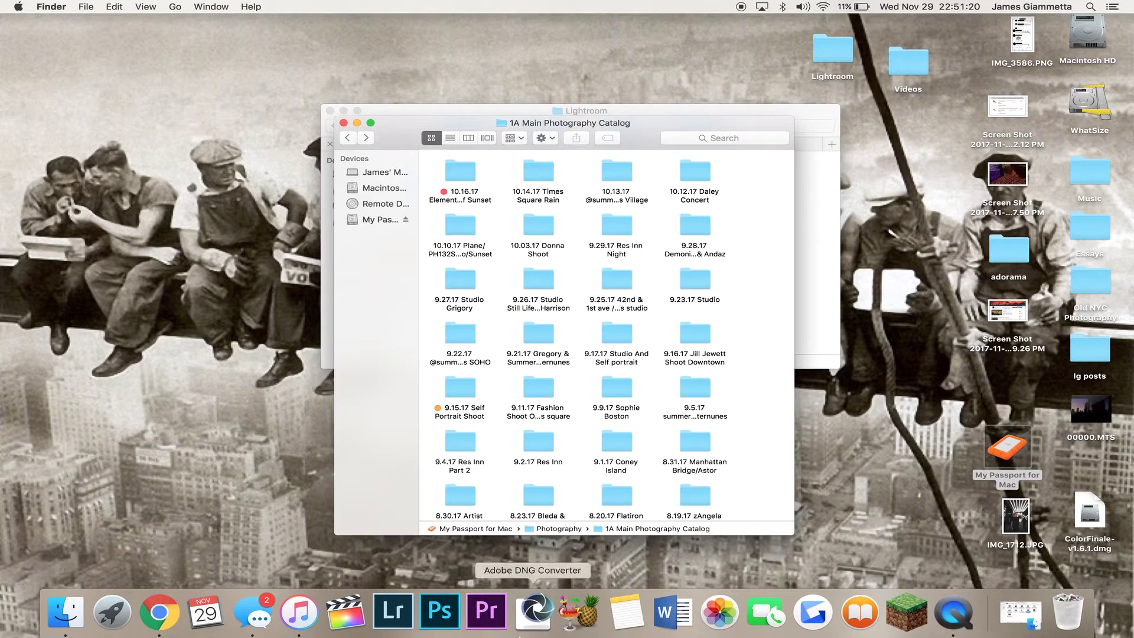
Move the shoot-folder window to the screen's top-left and bring it back in front.
left_click_drag(635, 123, 302, 3)
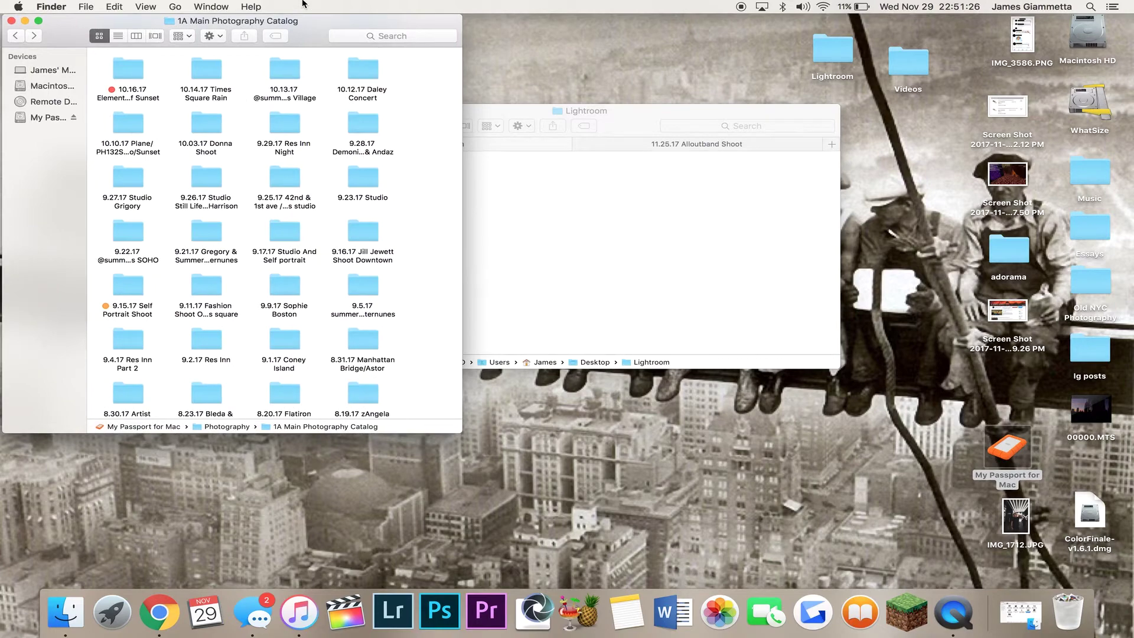
left_click(557, 240)
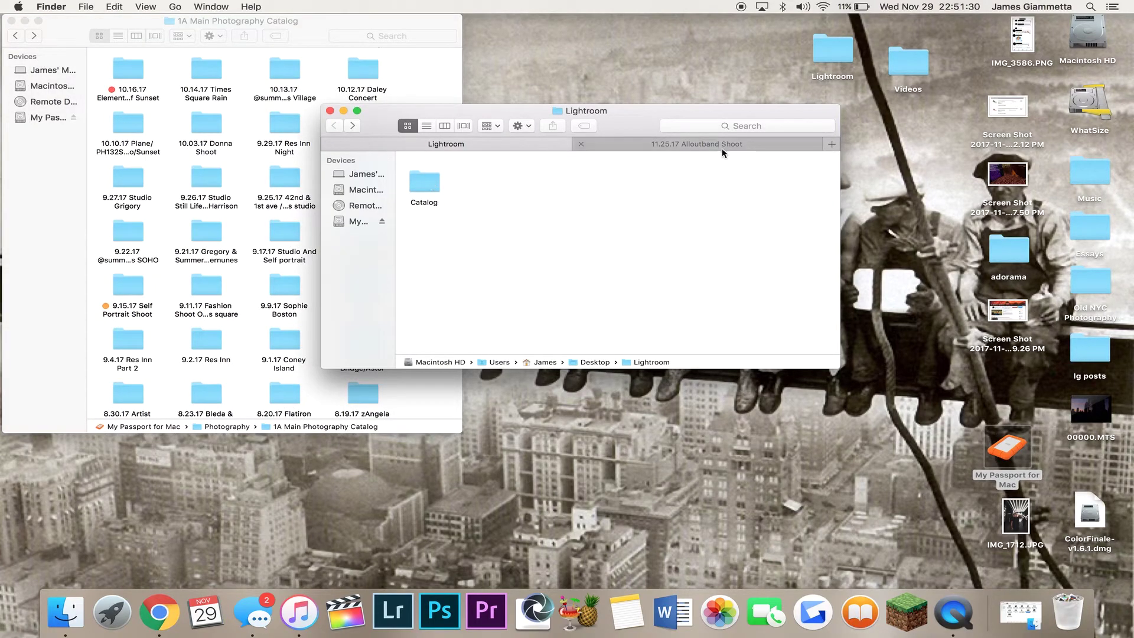
left_click(119, 65)
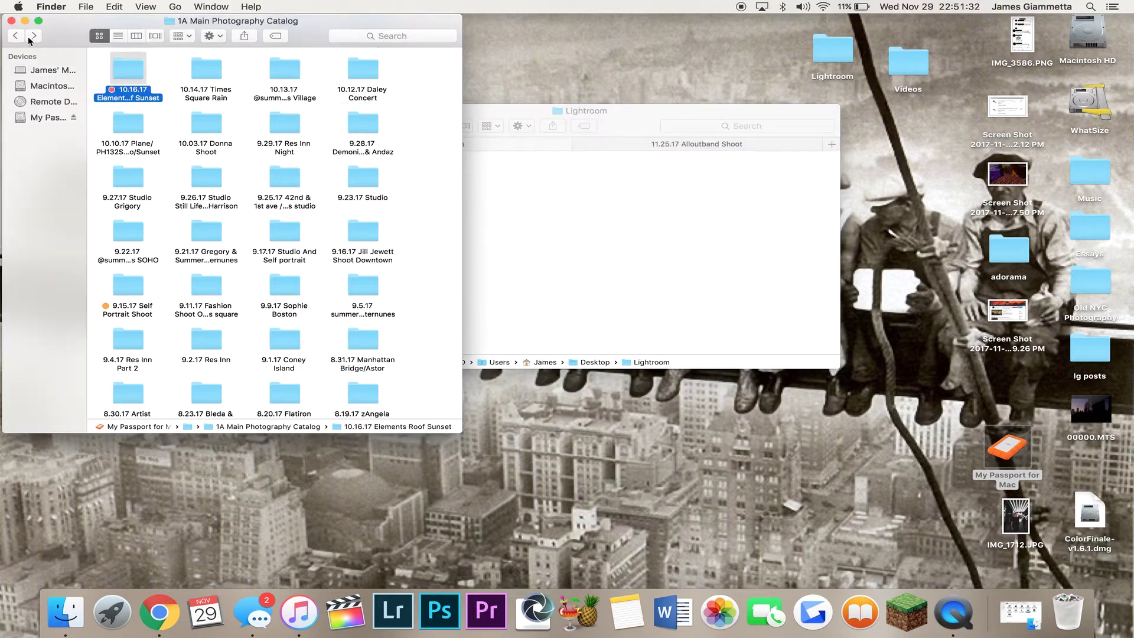
Open Untitled-2.lrcat from 1F Master Catalog > Catalog > Untitled in Lightroom.
left_click(16, 36)
double_click(124, 126)
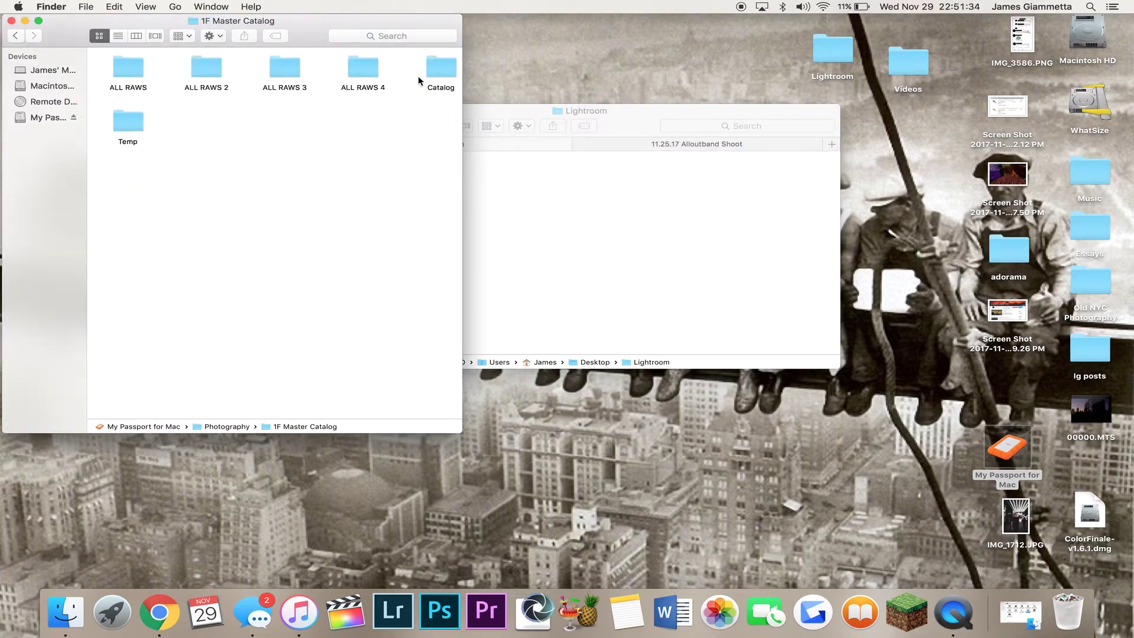
double_click(431, 74)
left_click(134, 67)
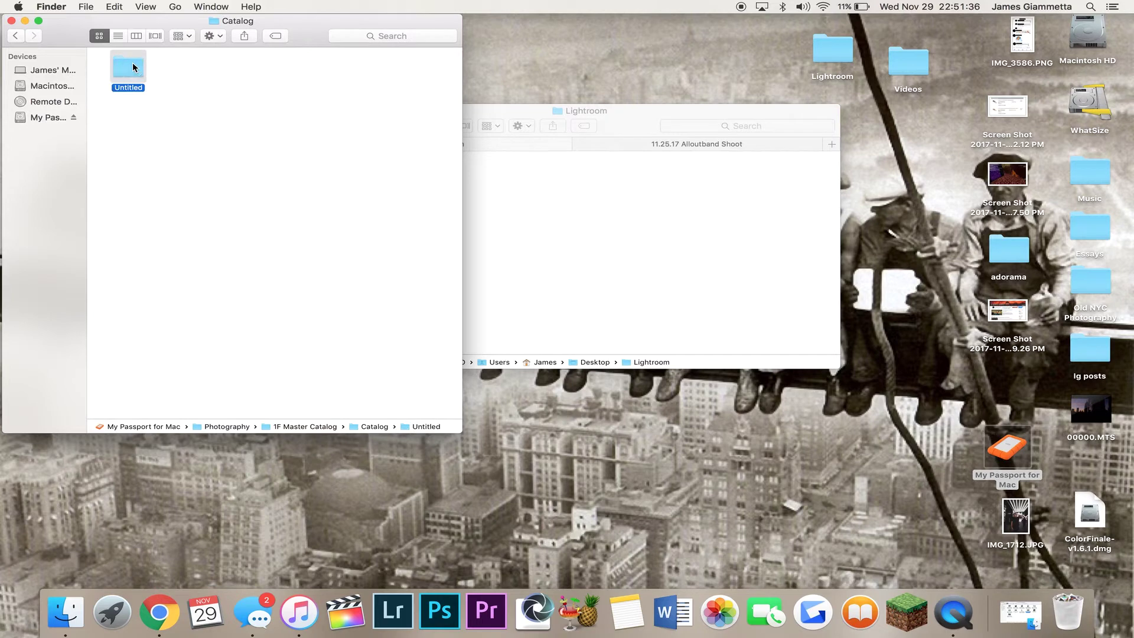
double_click(134, 68)
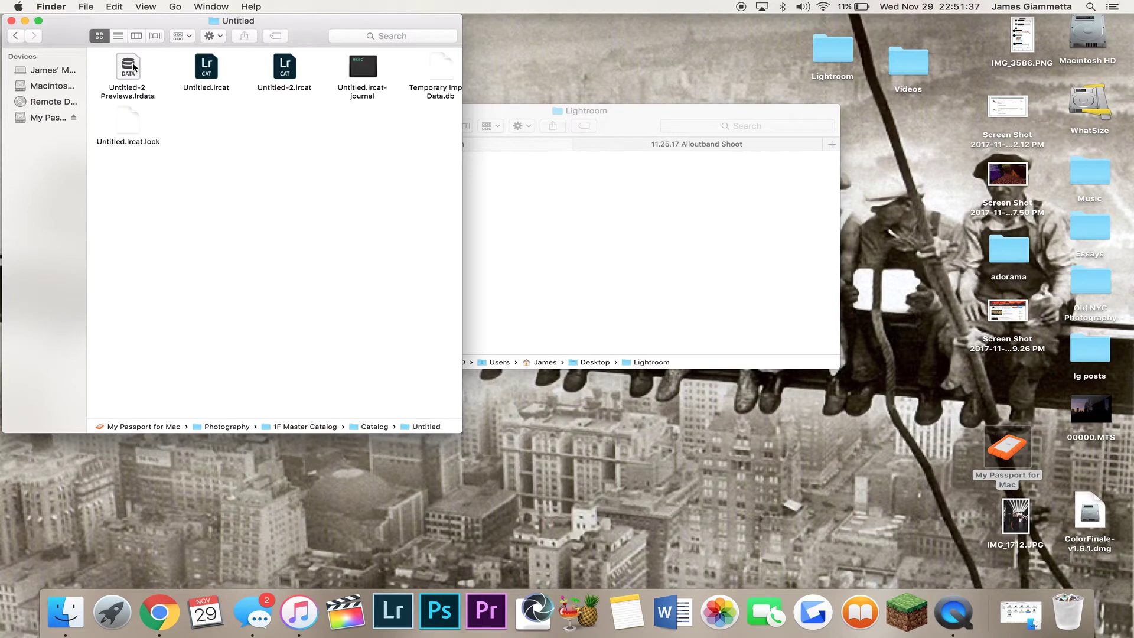
double_click(285, 69)
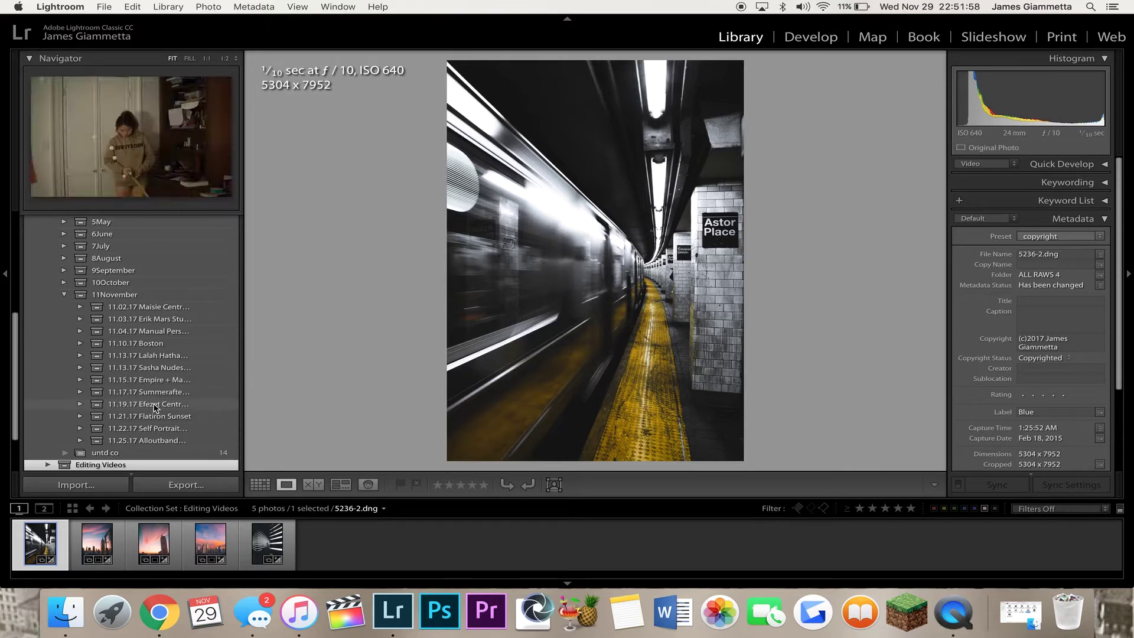
Collapse the 11November and 2017 collection sets and select the 2016 set.
left_click(65, 295)
scroll(59, 293, "up", 5)
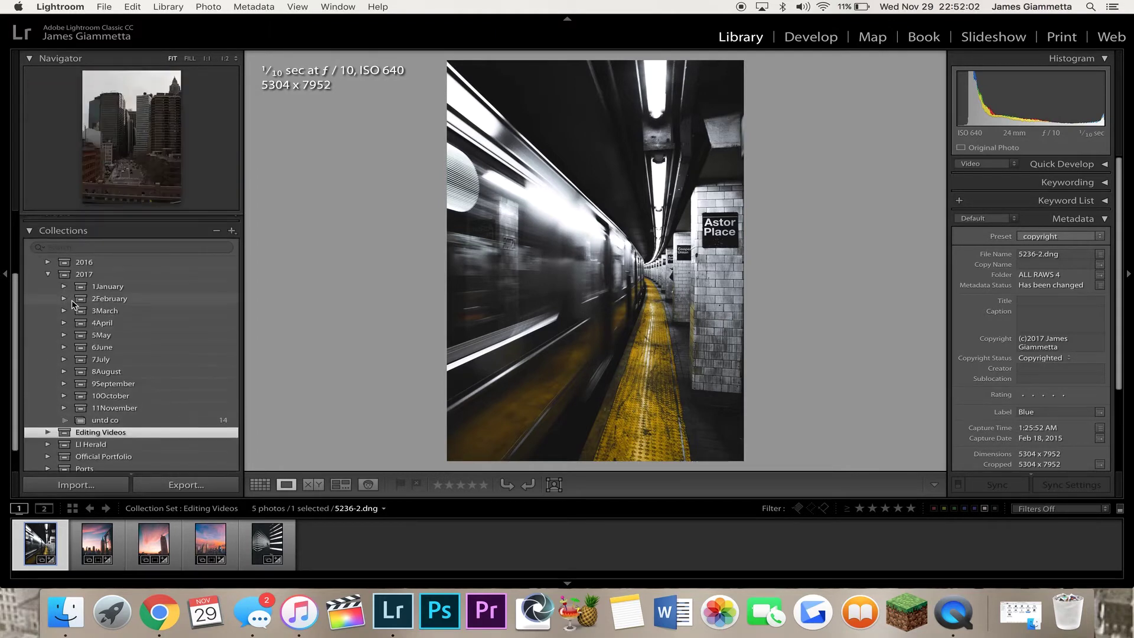
left_click(47, 274)
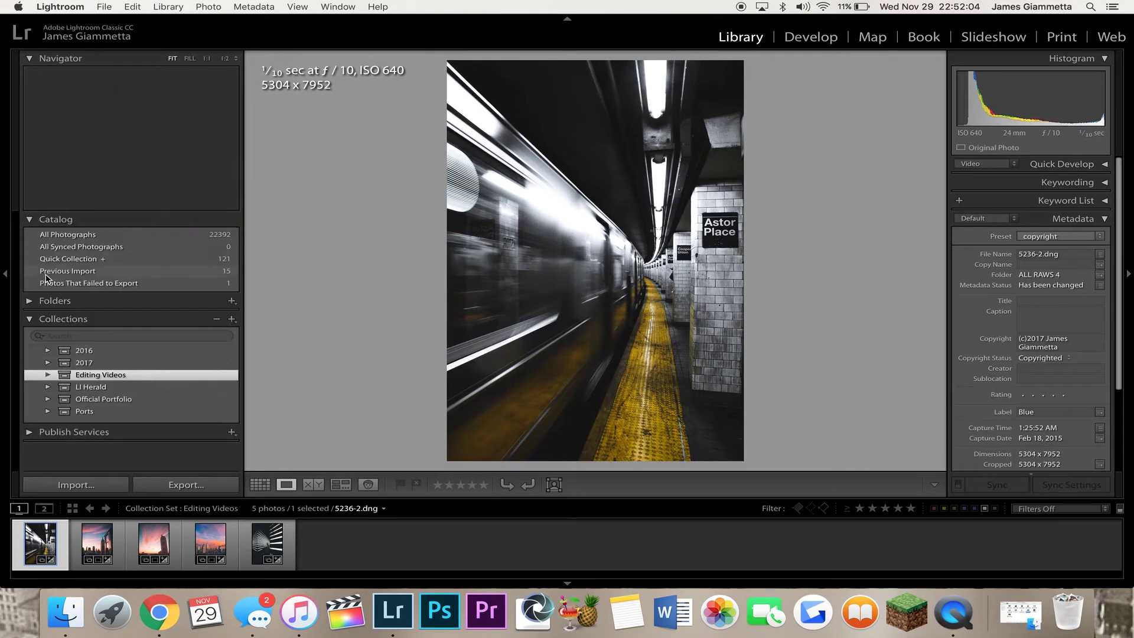
left_click(77, 354)
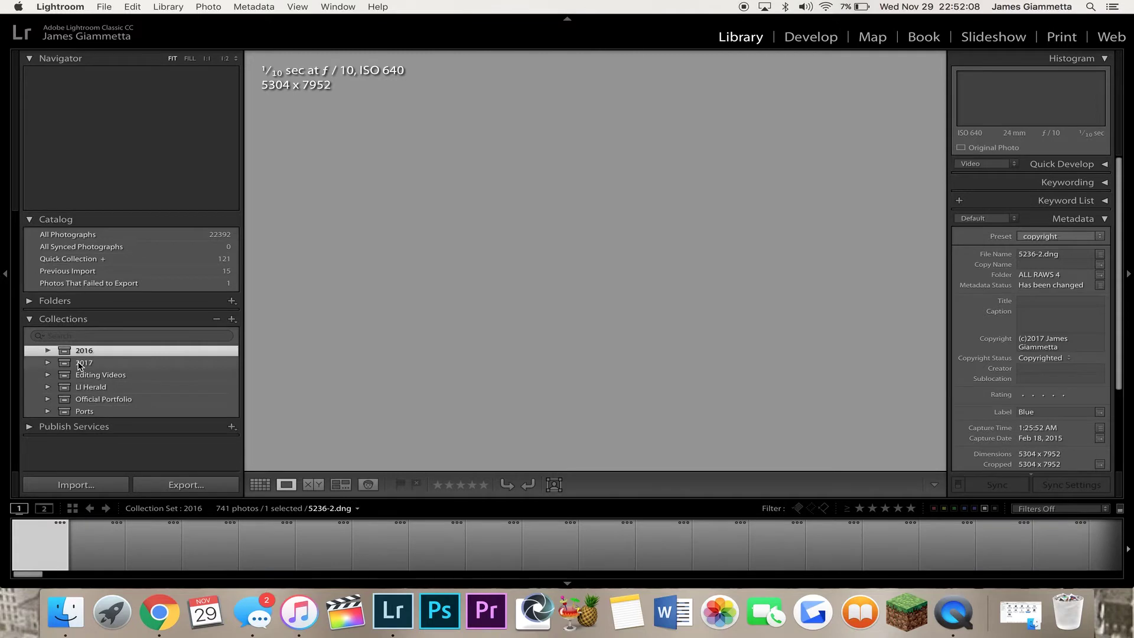
Select the 2017 collection set (12930 photos) and expand it into its monthly sets.
left_click(79, 363)
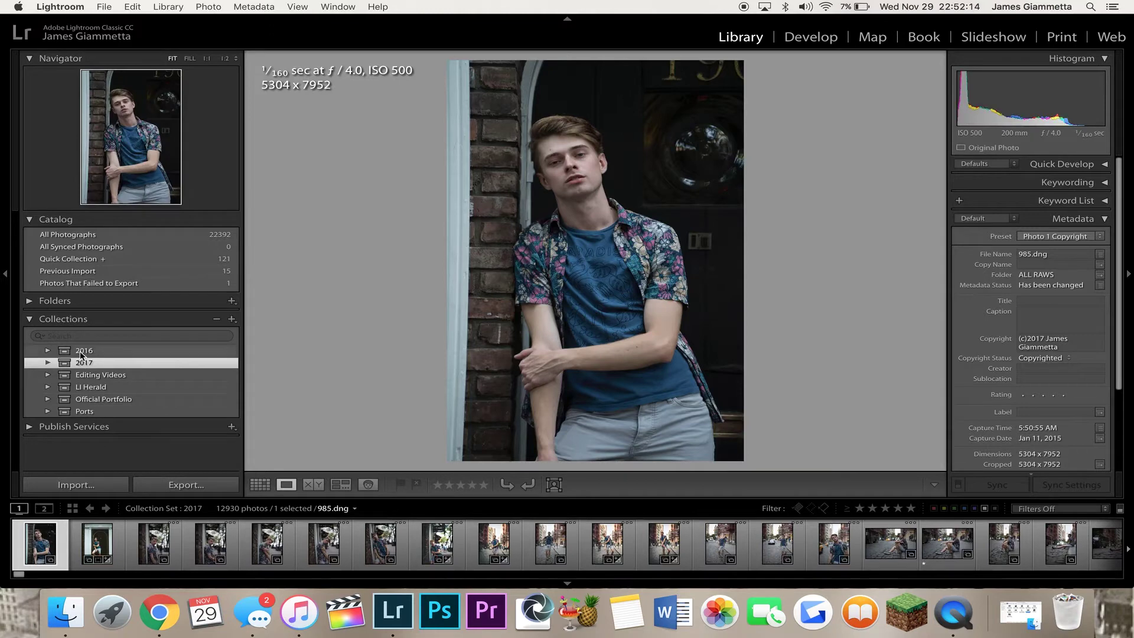
left_click(48, 363)
scroll(50, 371, "down", 4)
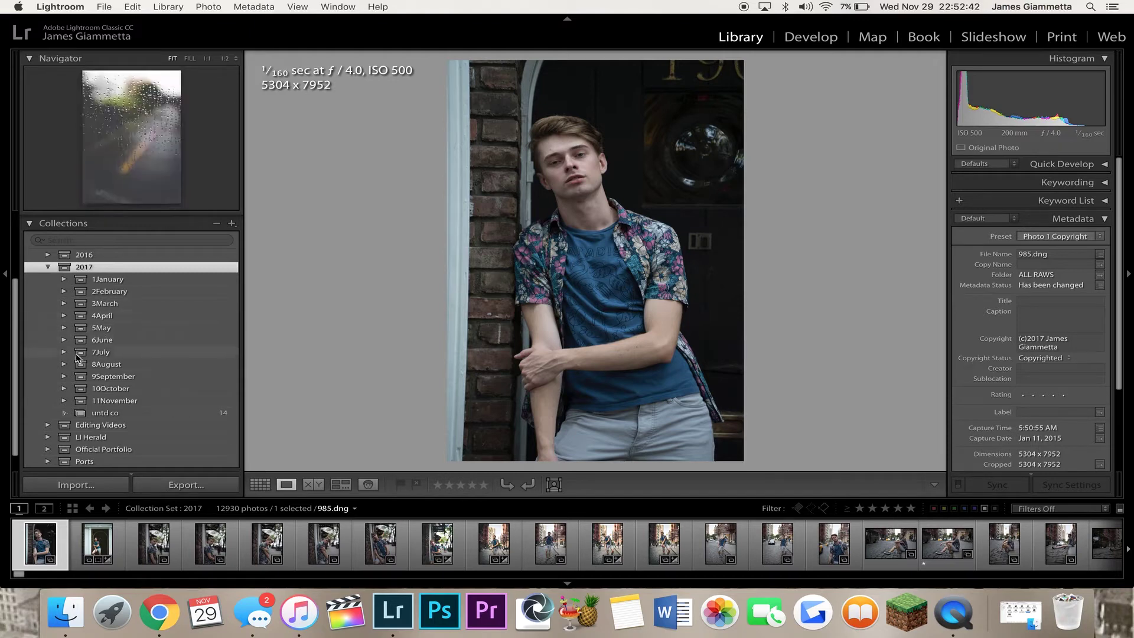
Expand 2February > 2.18.17 > EP Cover Shoot > Street Lights and show the 102-photo All collection.
left_click(63, 292)
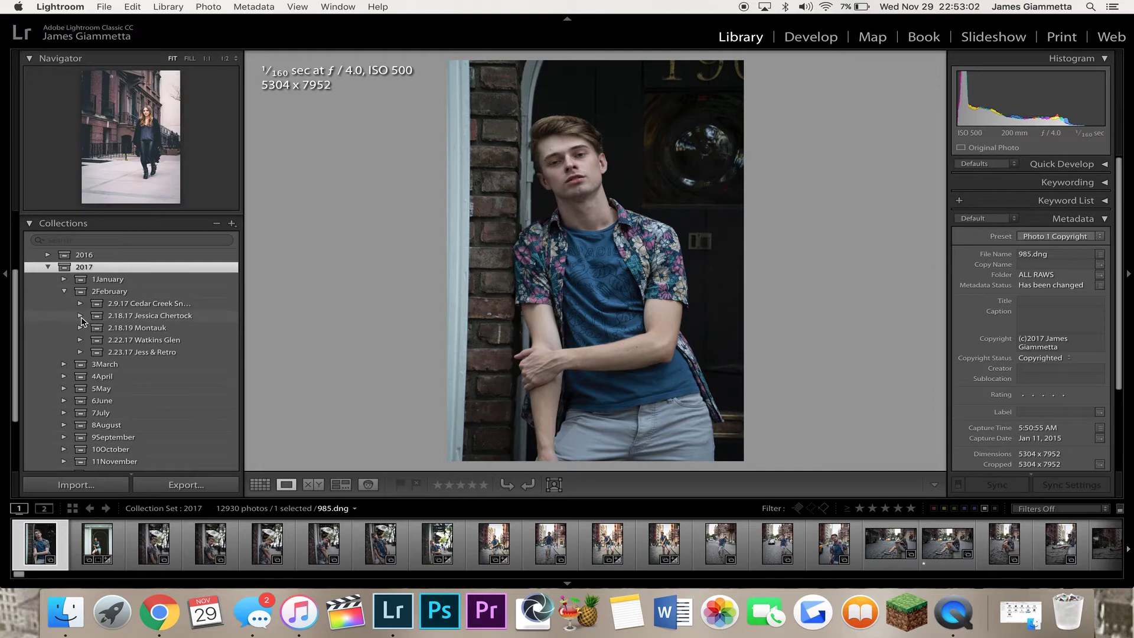
left_click(81, 317)
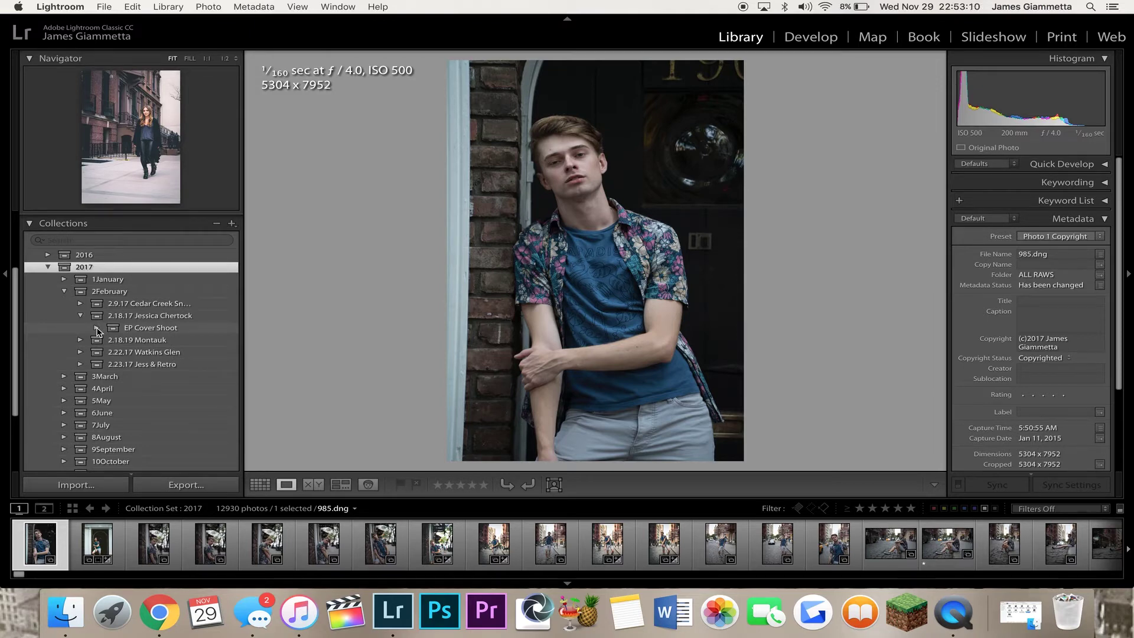
left_click(96, 329)
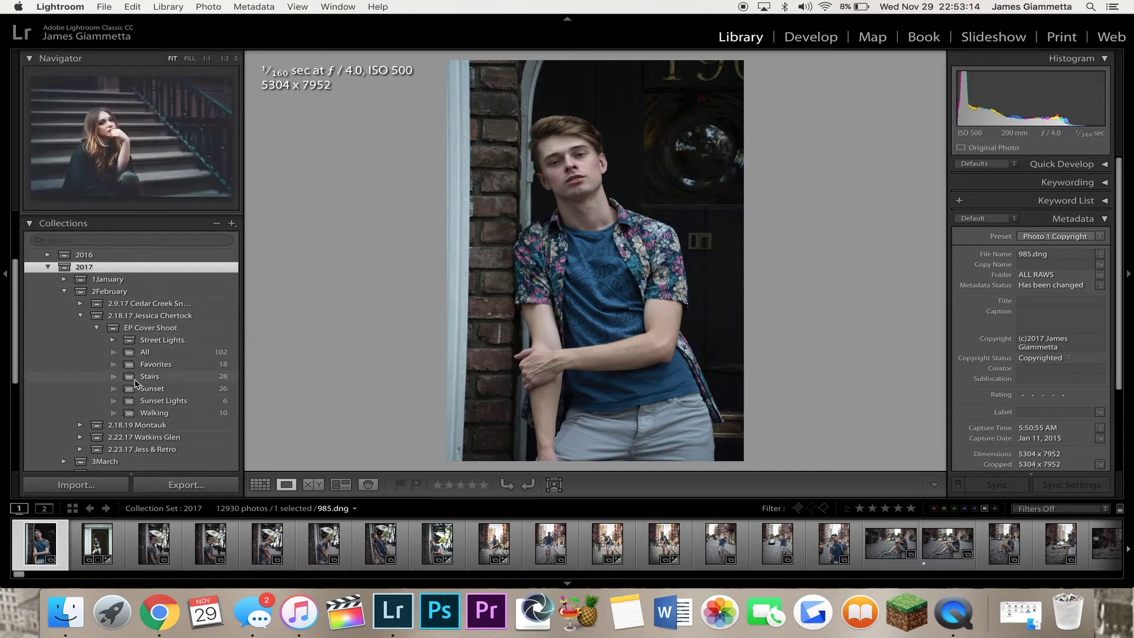
left_click(112, 341)
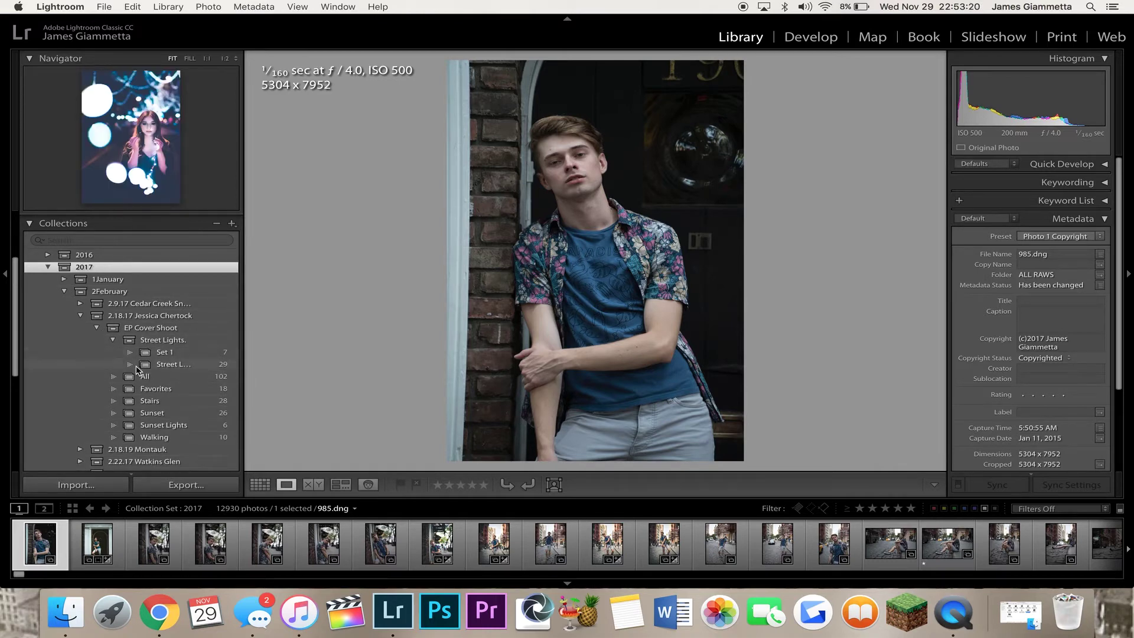
scroll(134, 389, "down", 2)
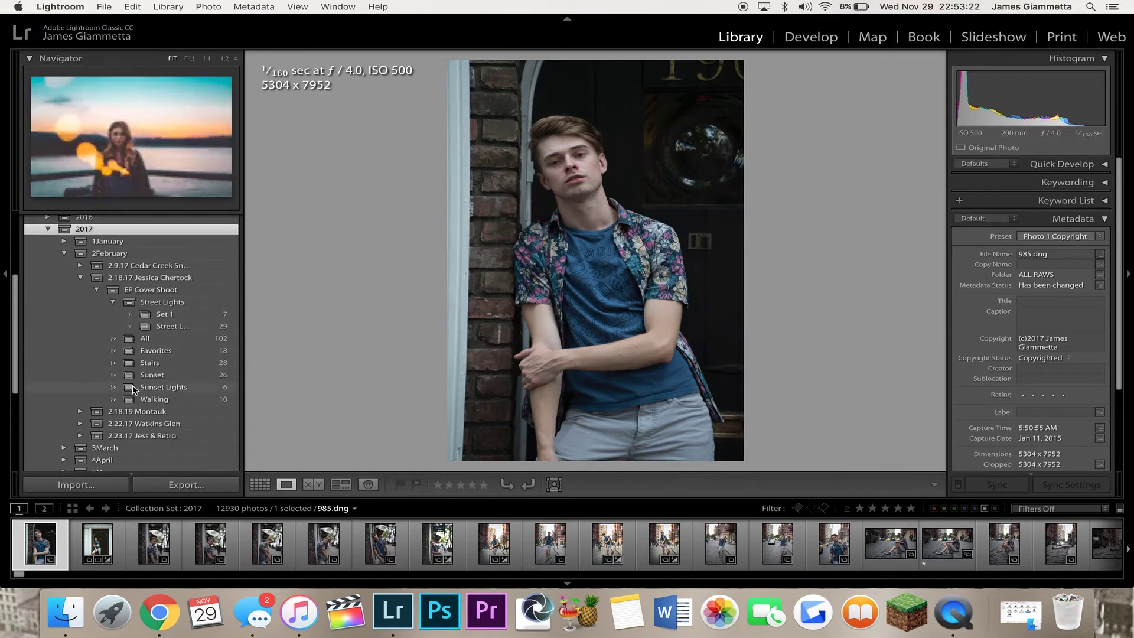
left_click(153, 340)
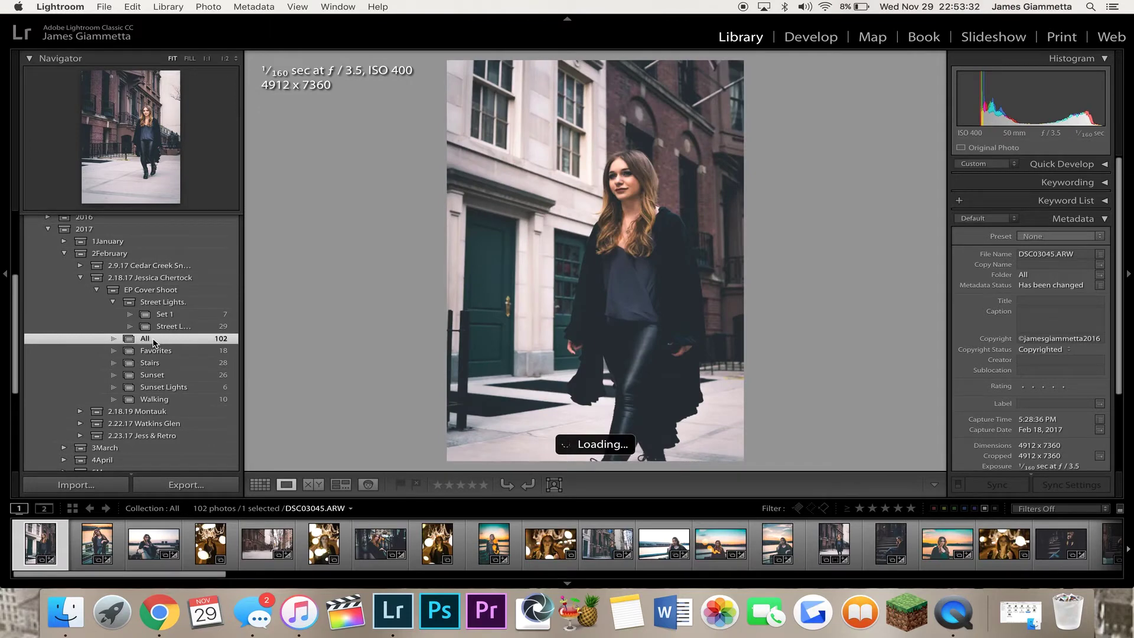
View the Favorites, Stairs, Sunset, Sunset Lights, Walking, Set 1 and Street Lights collections.
left_click(155, 351)
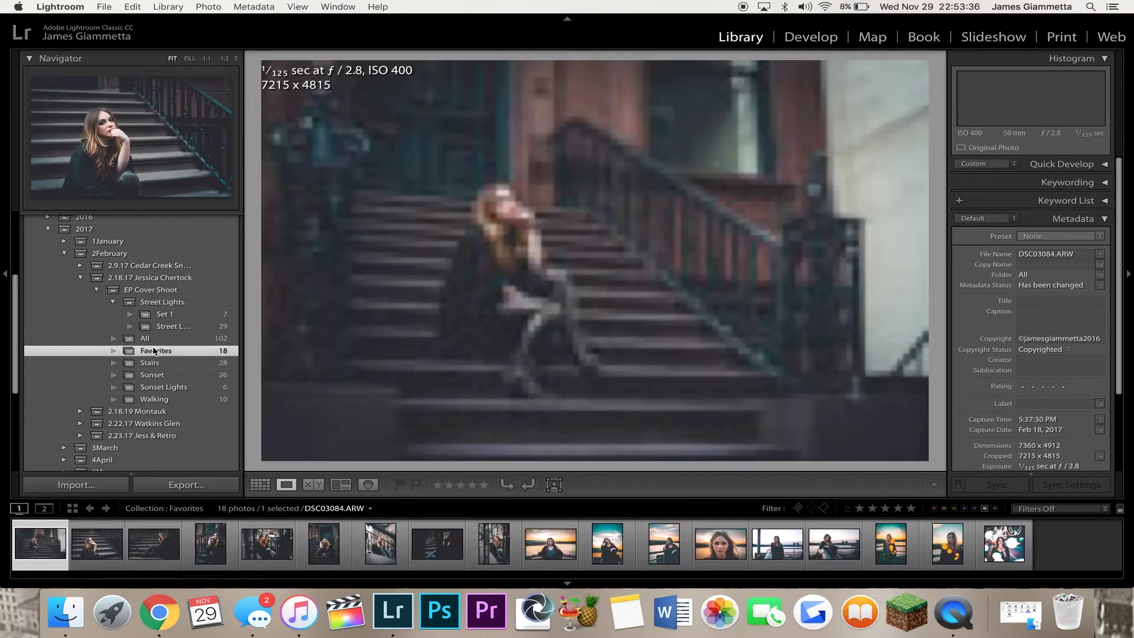
left_click(151, 364)
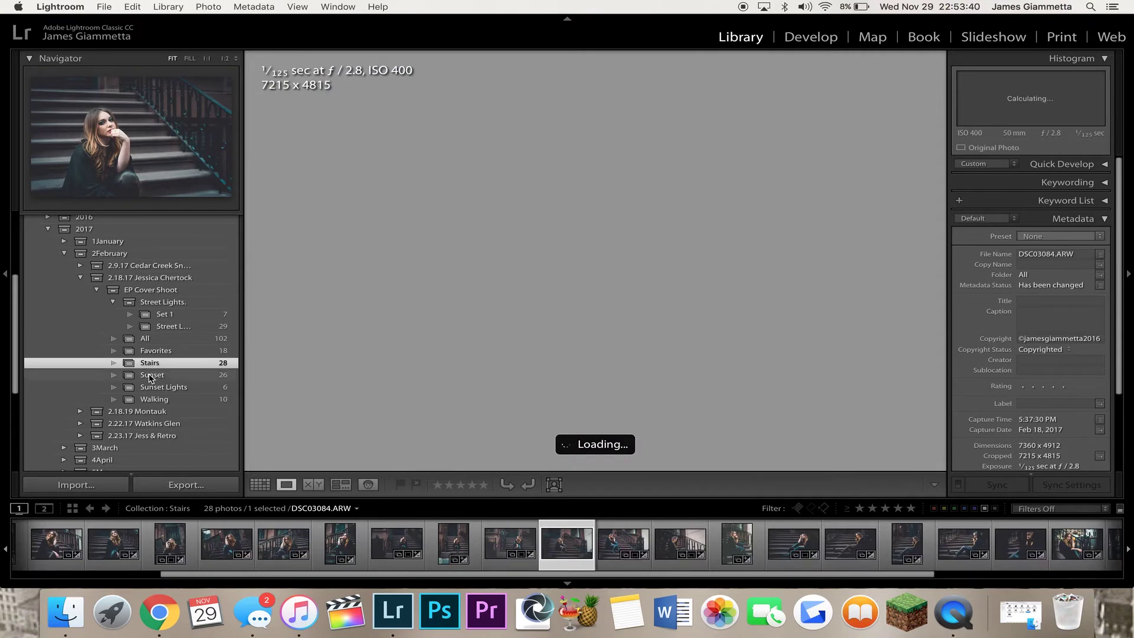
left_click(152, 376)
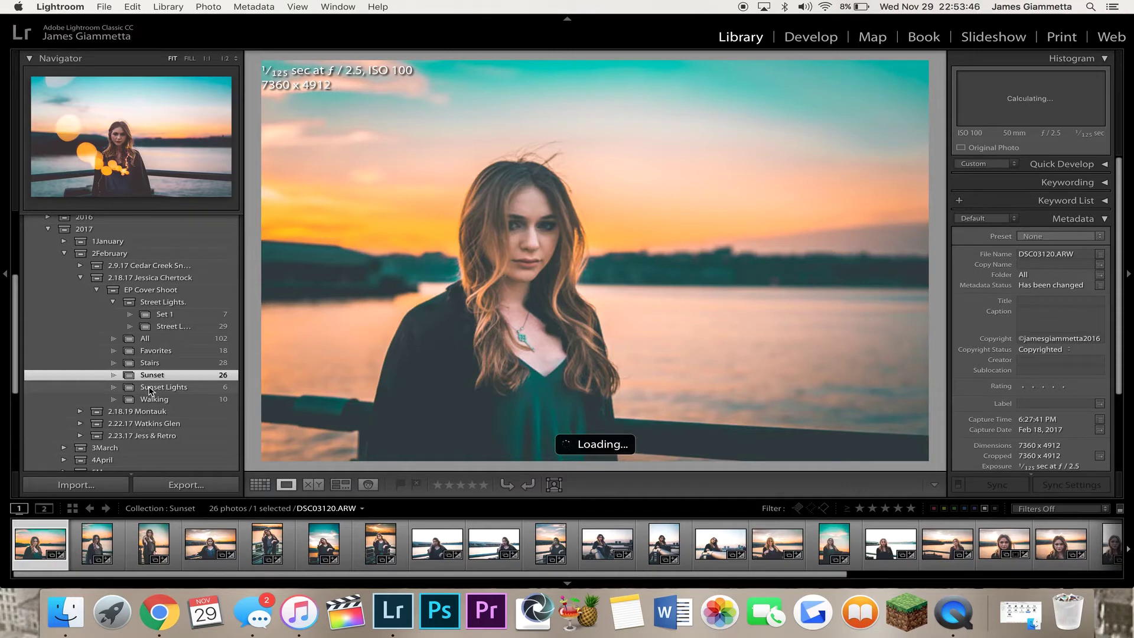
left_click(150, 389)
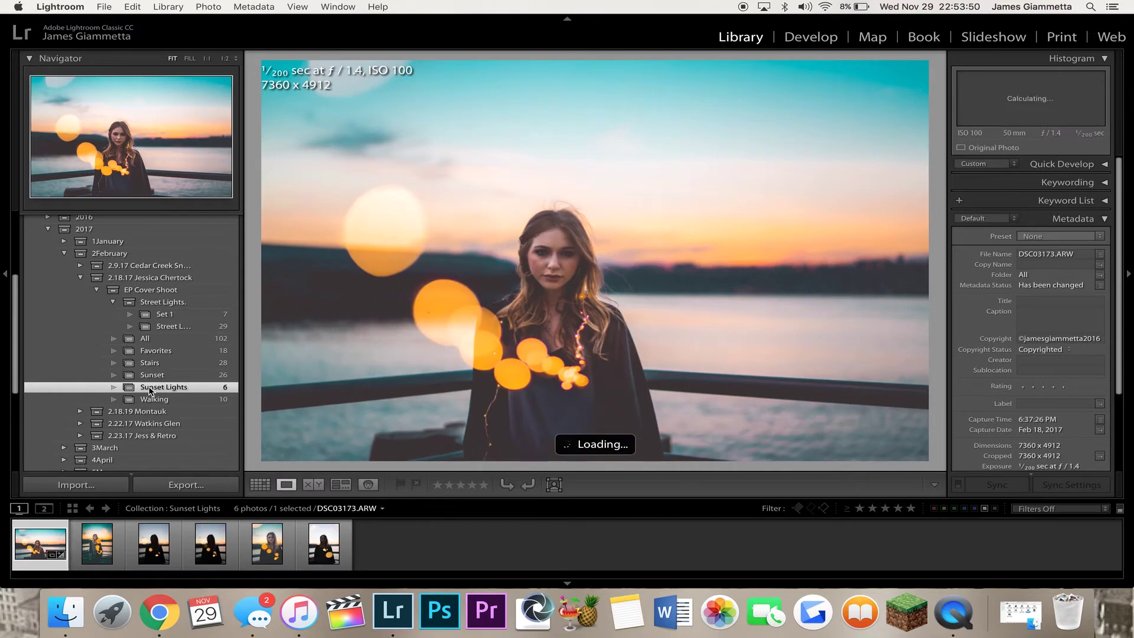
left_click(151, 399)
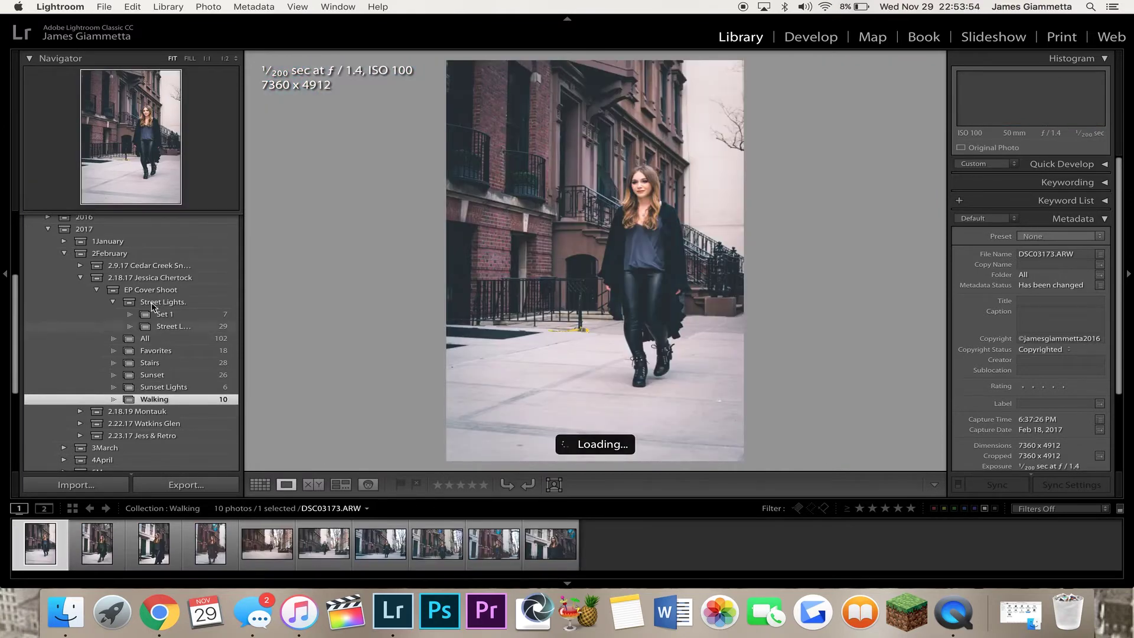
left_click(151, 314)
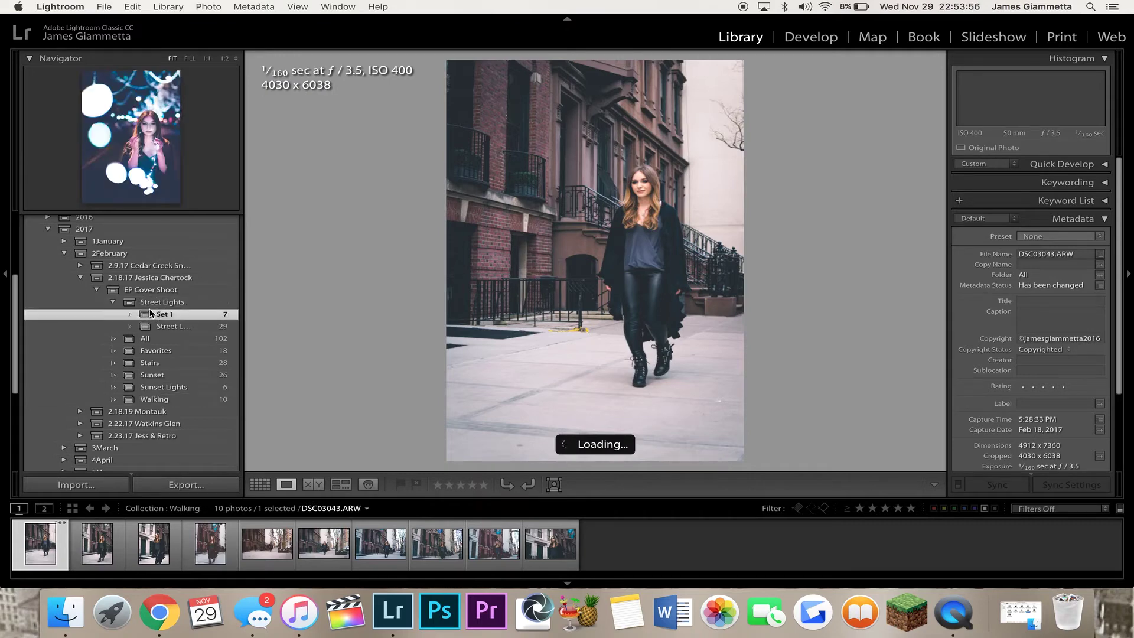
left_click(157, 326)
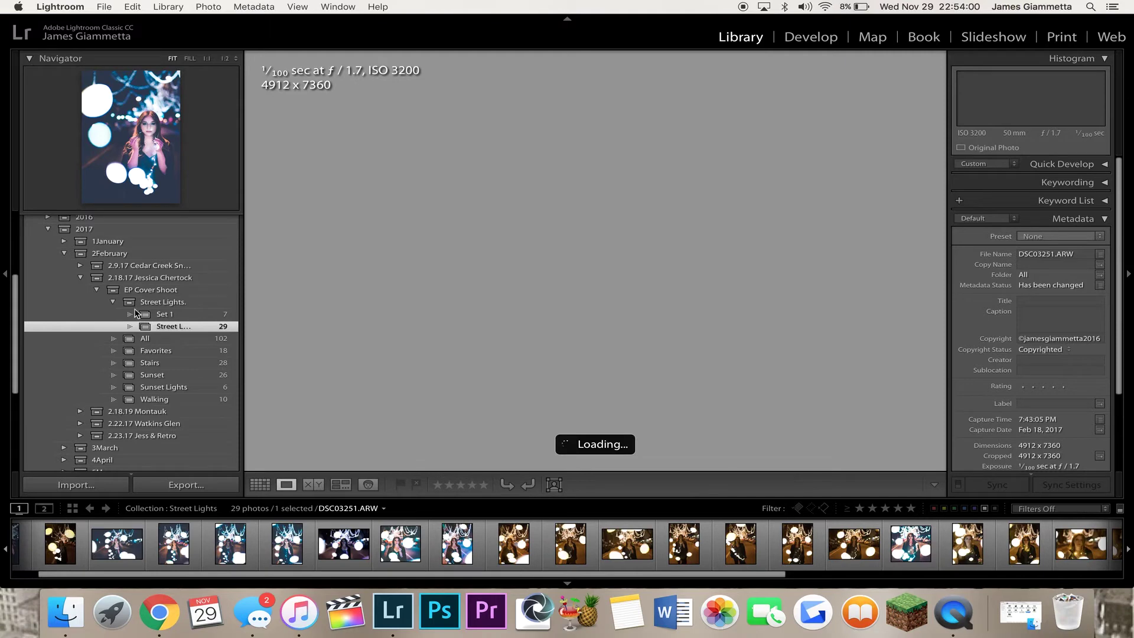
Show all 103 EP Cover Shoot photos and collapse the 2.18.17 shoot set.
left_click(93, 289)
left_click(79, 278)
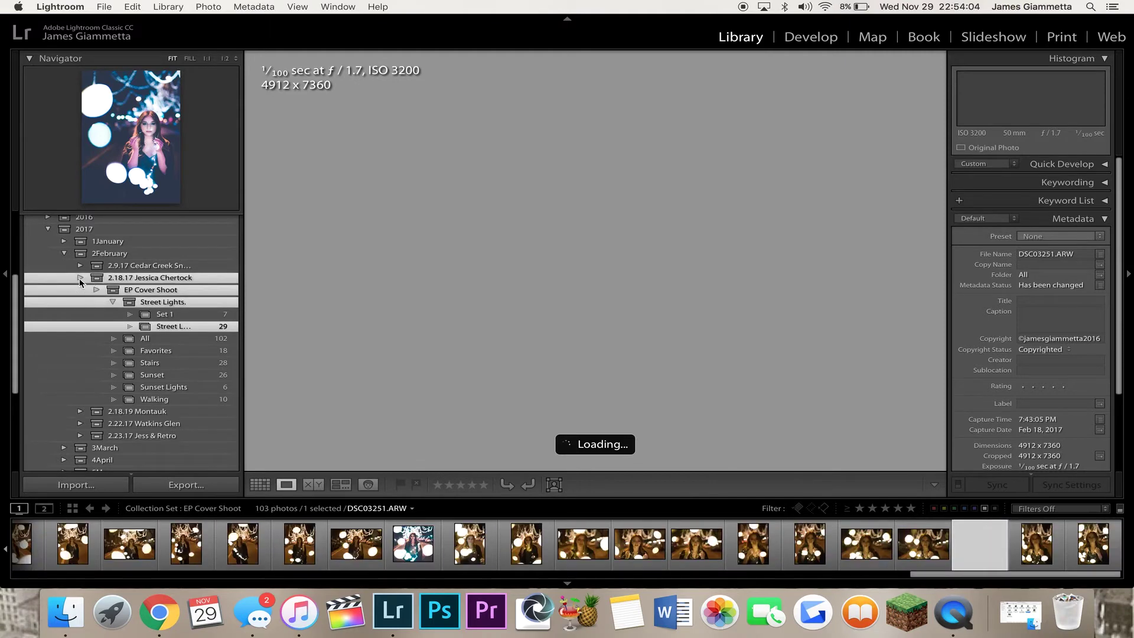
left_click(79, 279)
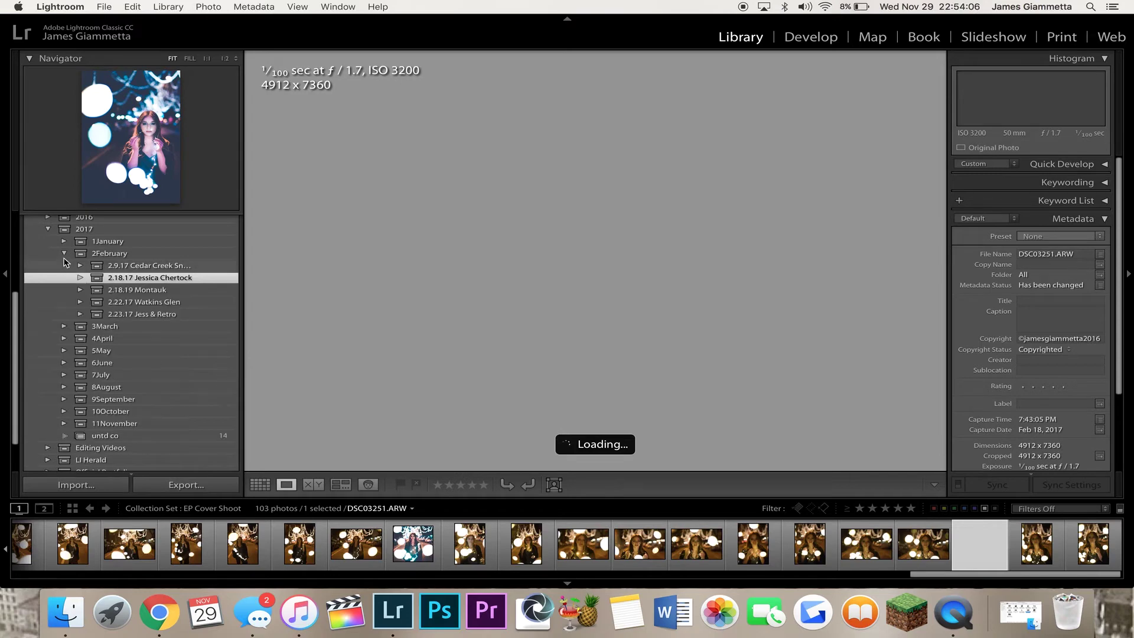
Collapse 2February, expand 11November to the 11.03.17 studio shoot, and widen the collections panel.
left_click(66, 255)
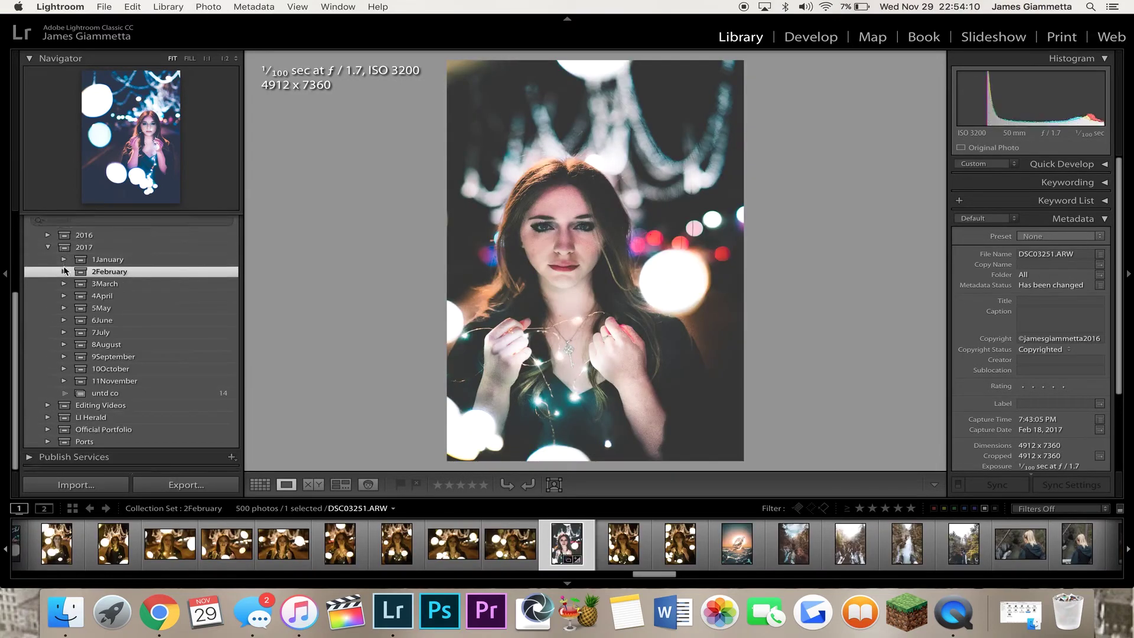
left_click(65, 254)
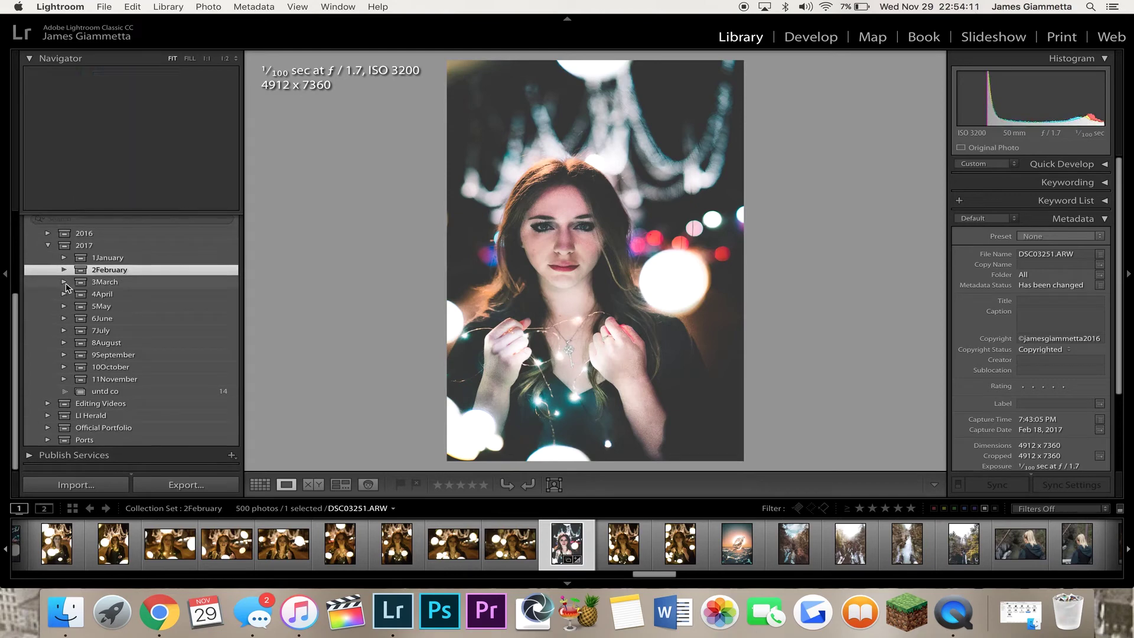
left_click(63, 379)
scroll(83, 422, "down", 3)
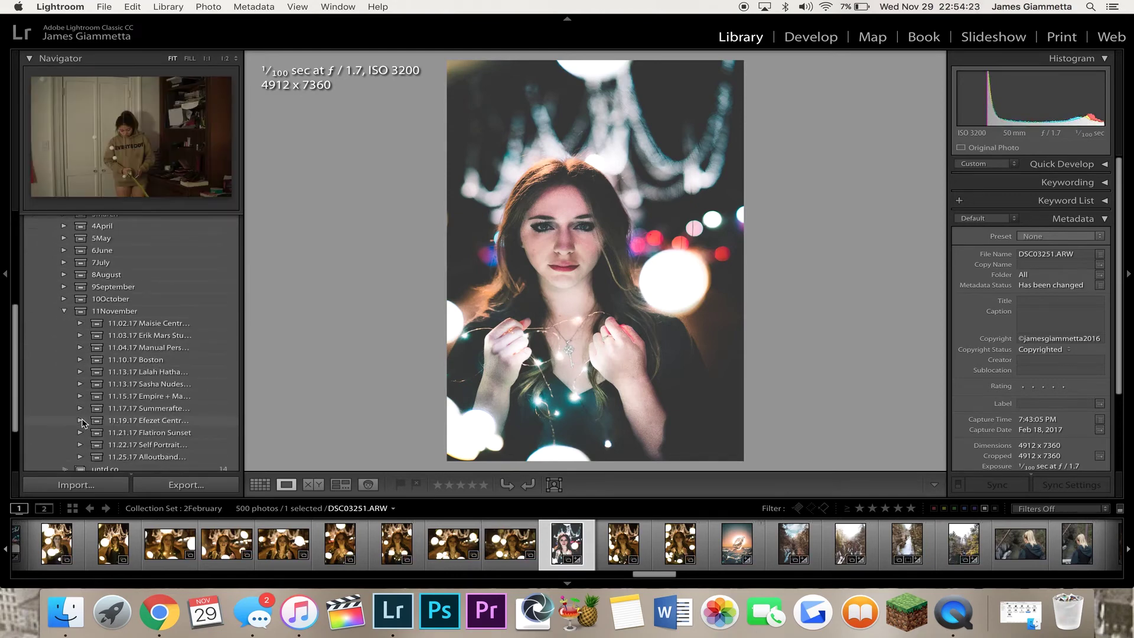
left_click(80, 336)
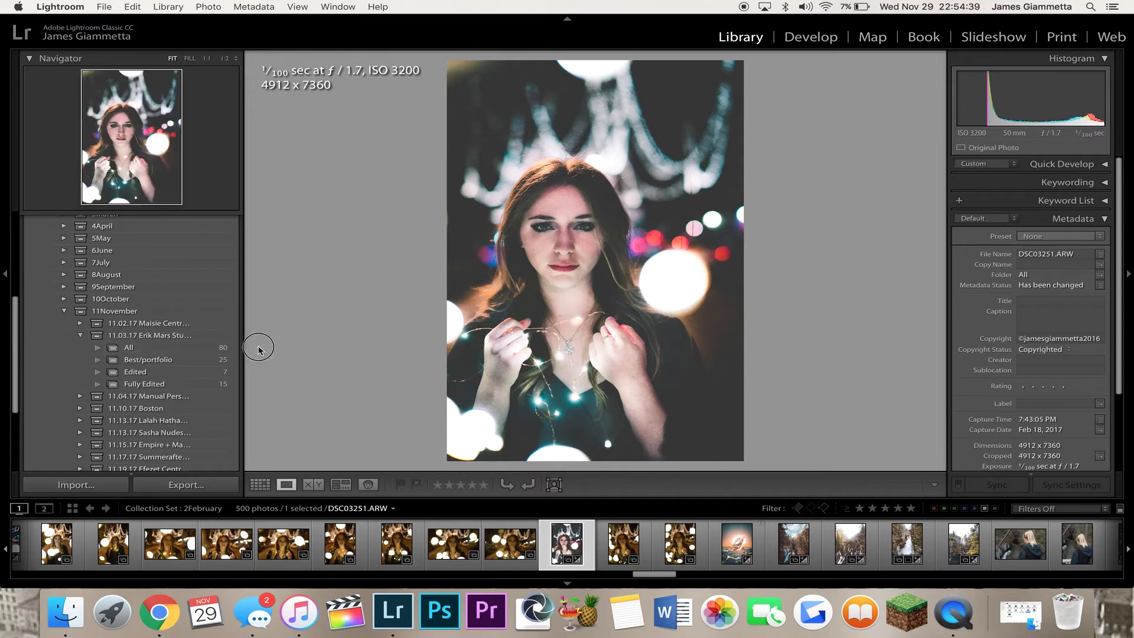
mouse_move(258, 349)
left_mouse_down()
mouse_move(329, 346)
mouse_move(264, 370)
left_mouse_up()
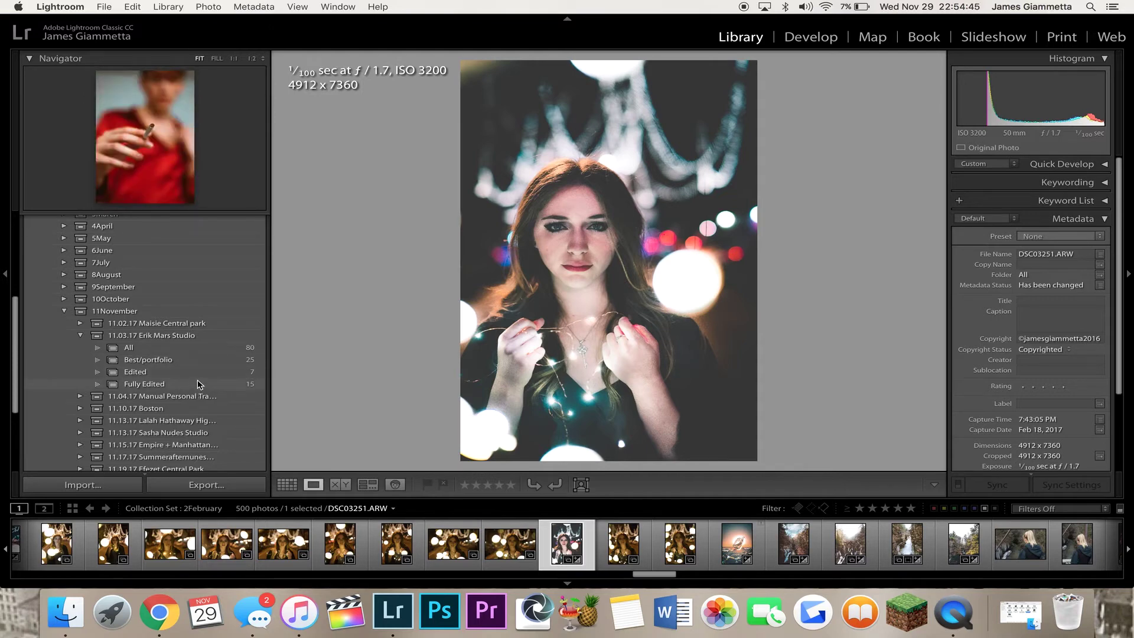
Browse Edited, All and Best/portfolio, then show the 15-photo Fully Edited collection and dismiss the Low Battery alert.
left_click(198, 371)
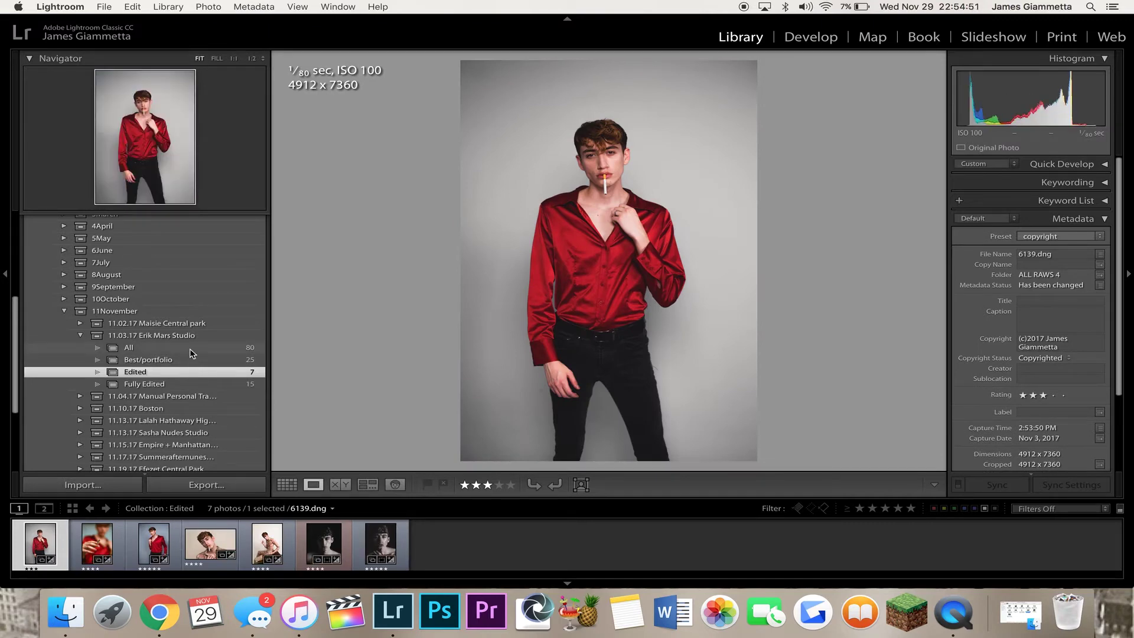
left_click(189, 348)
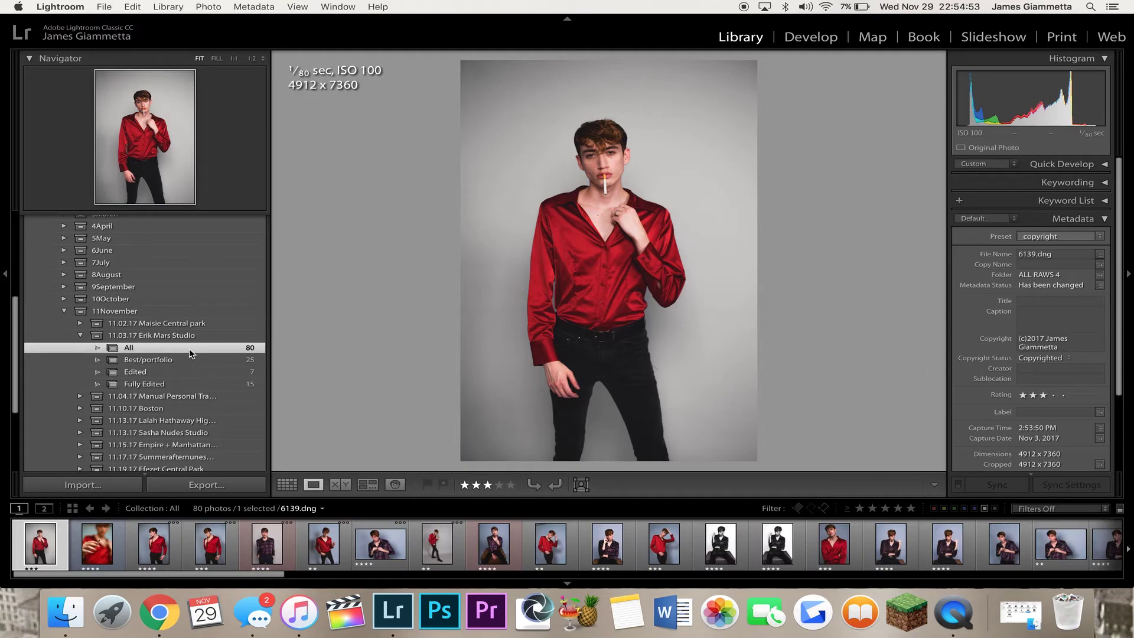
scroll(306, 536, "right", 10)
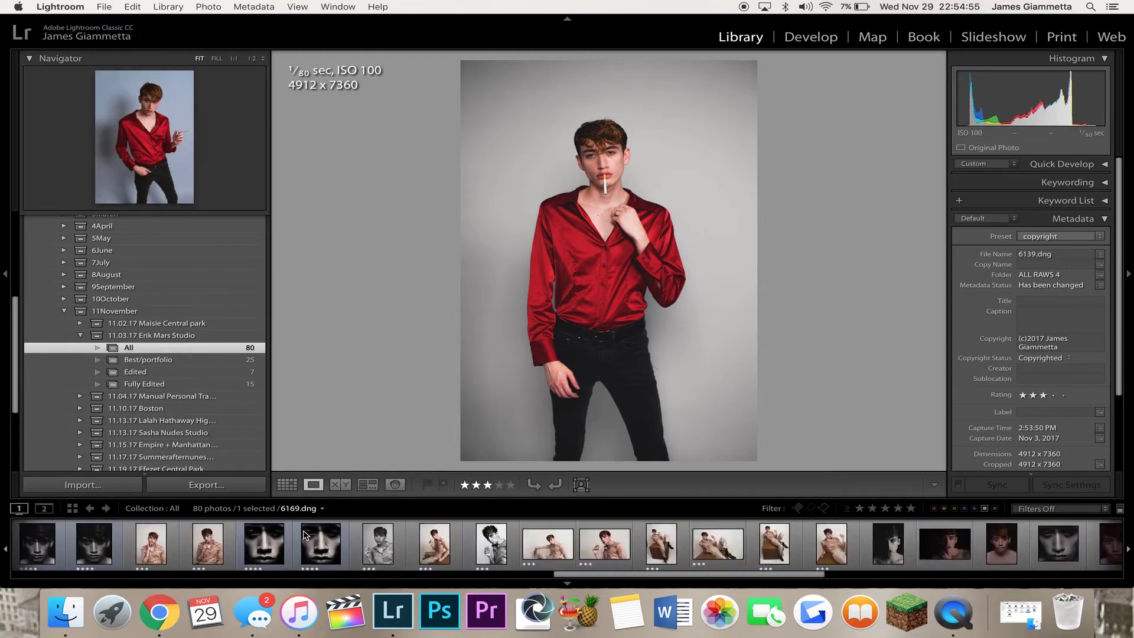
scroll(305, 535, "right", 8)
scroll(305, 535, "left", 15)
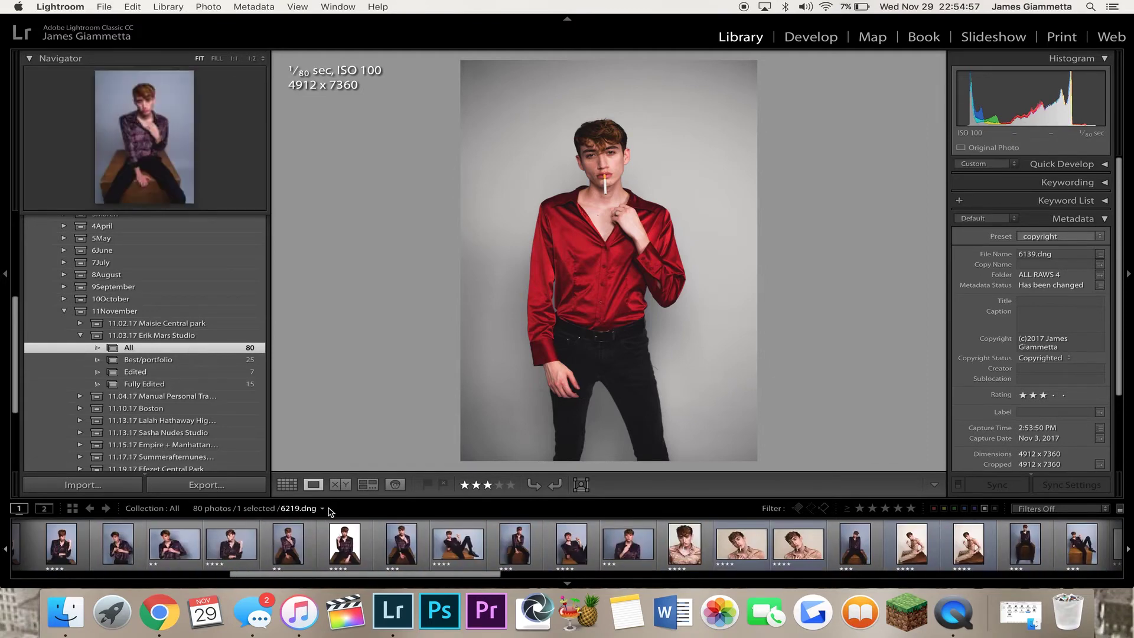
left_click(193, 361)
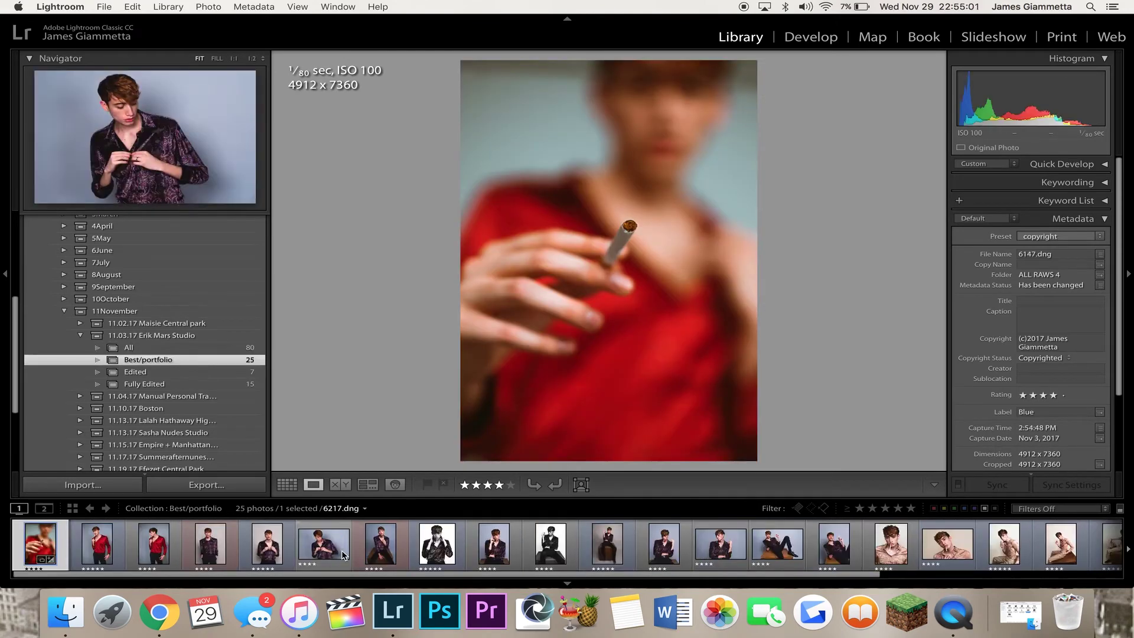
left_click(206, 387)
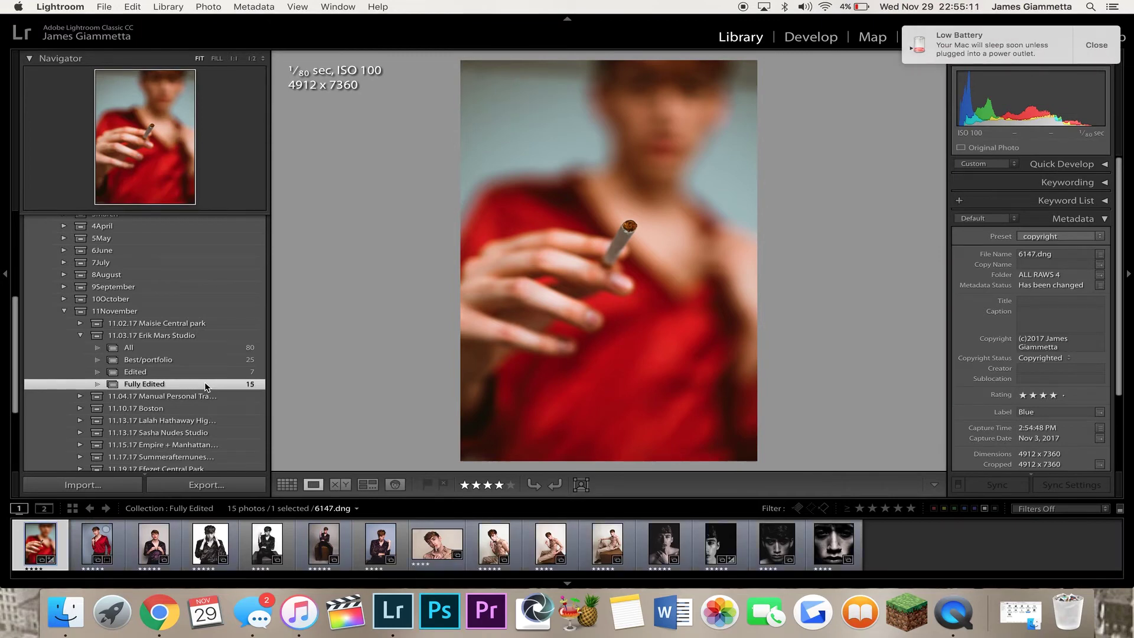
left_click(1096, 45)
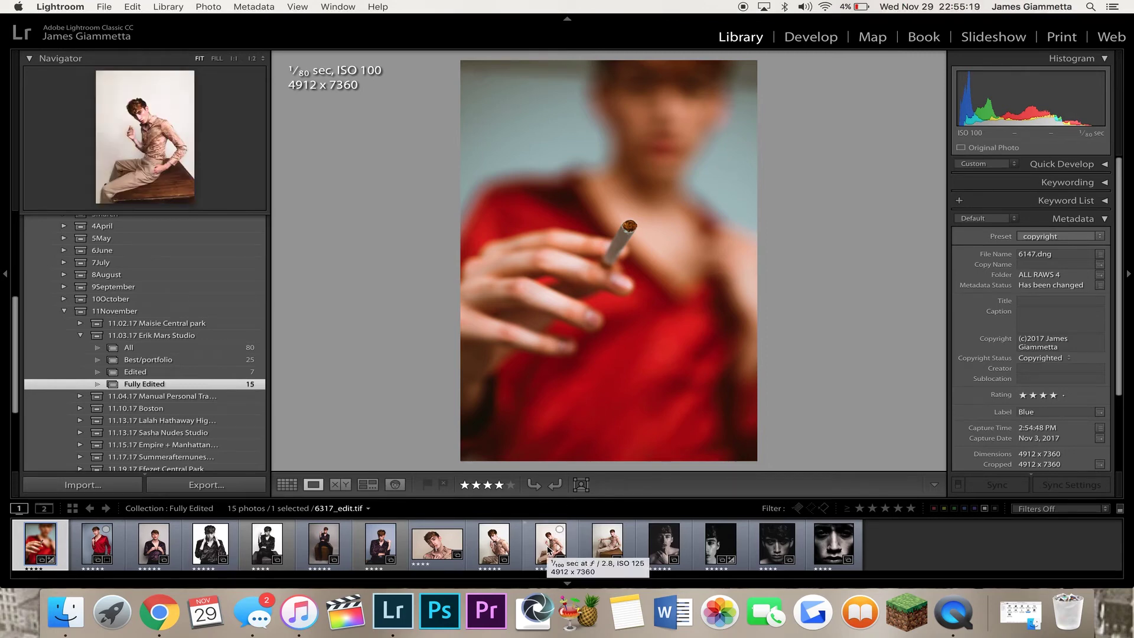
Step through the Fully Edited photos, then expand the 11.15.17 Empire + Manhattan shoot's collections.
key("Right")
key("Right")
key("Right")
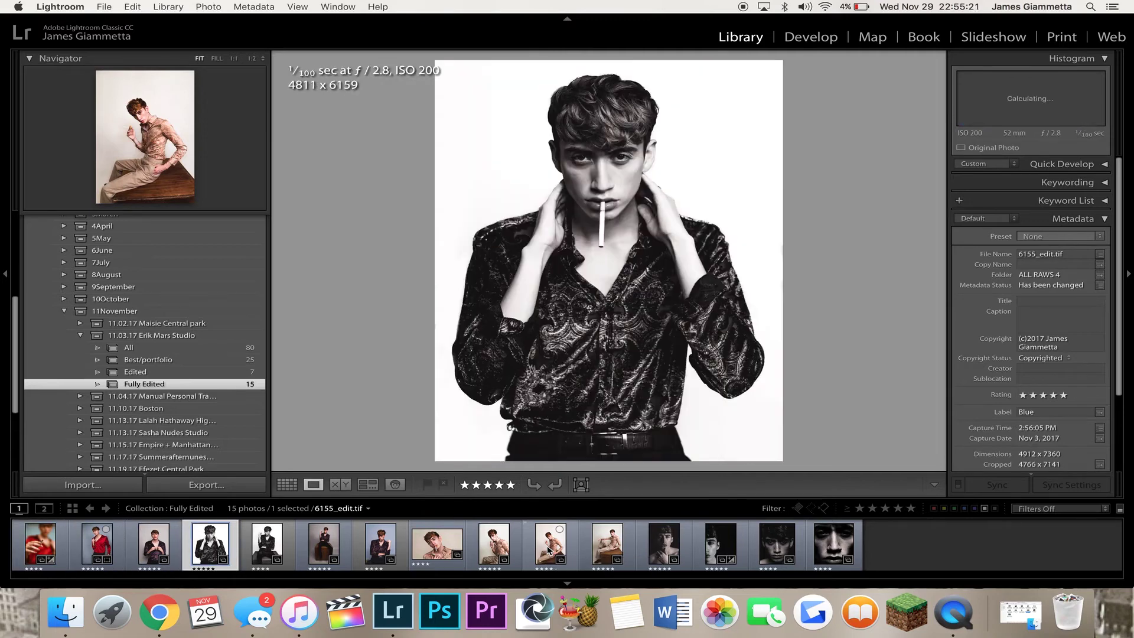
key("Right")
key("Right")
key("Right")
key("Right")
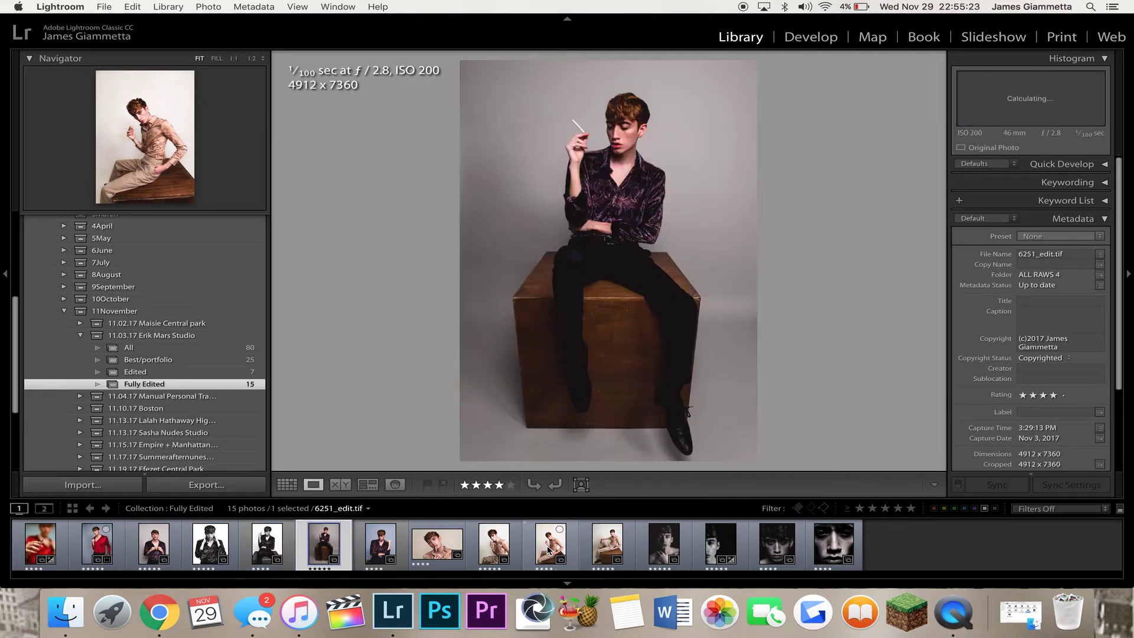
key("Right")
key("Right")
key("Right")
key("Right")
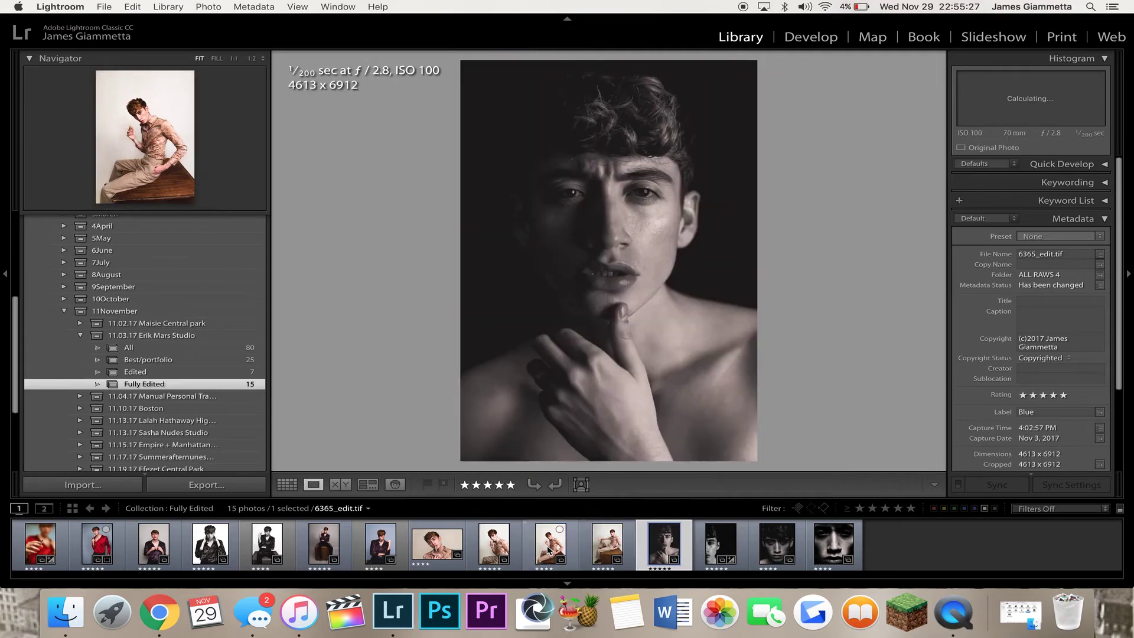
key("Left")
key("Left")
key("Left")
key("Left")
key("Left")
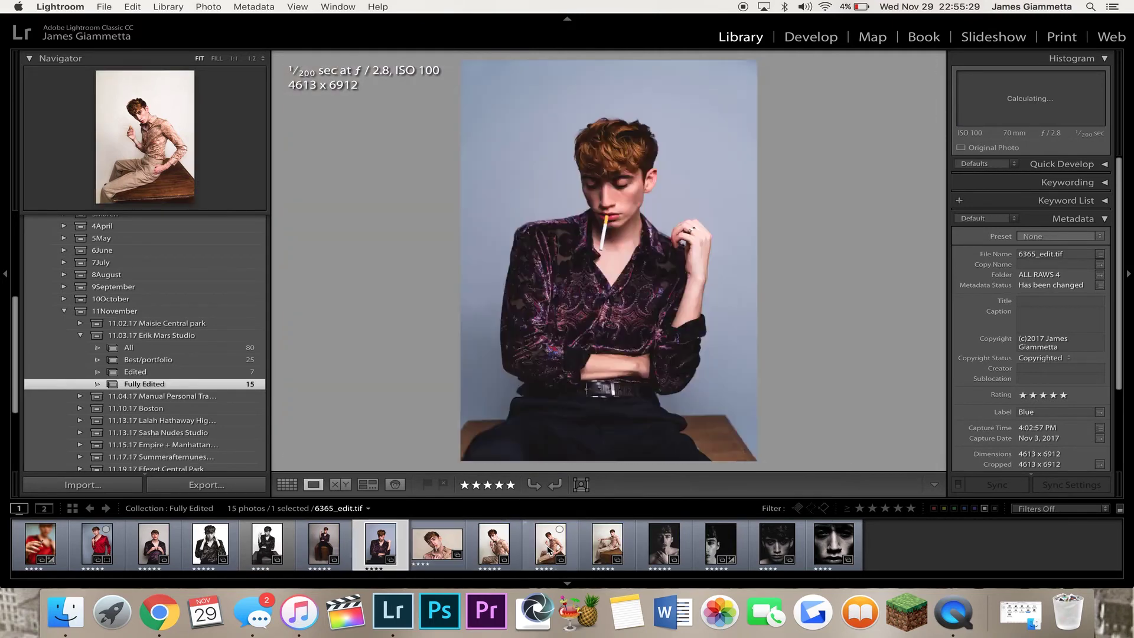
key("Left")
key("Left")
key("Left")
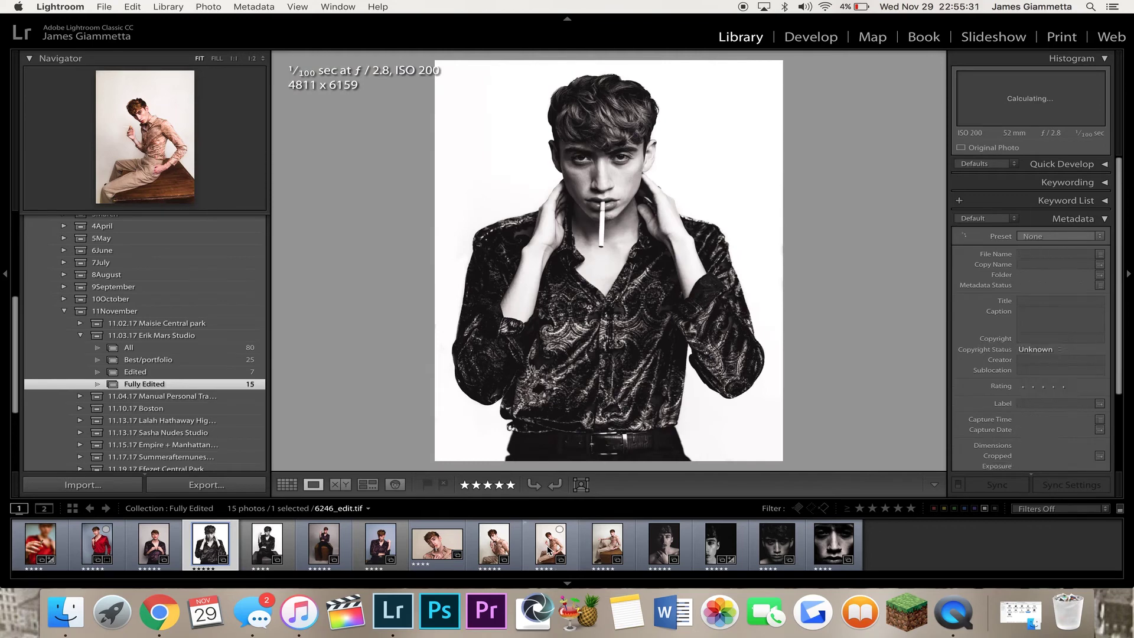
key("Left")
key("Left")
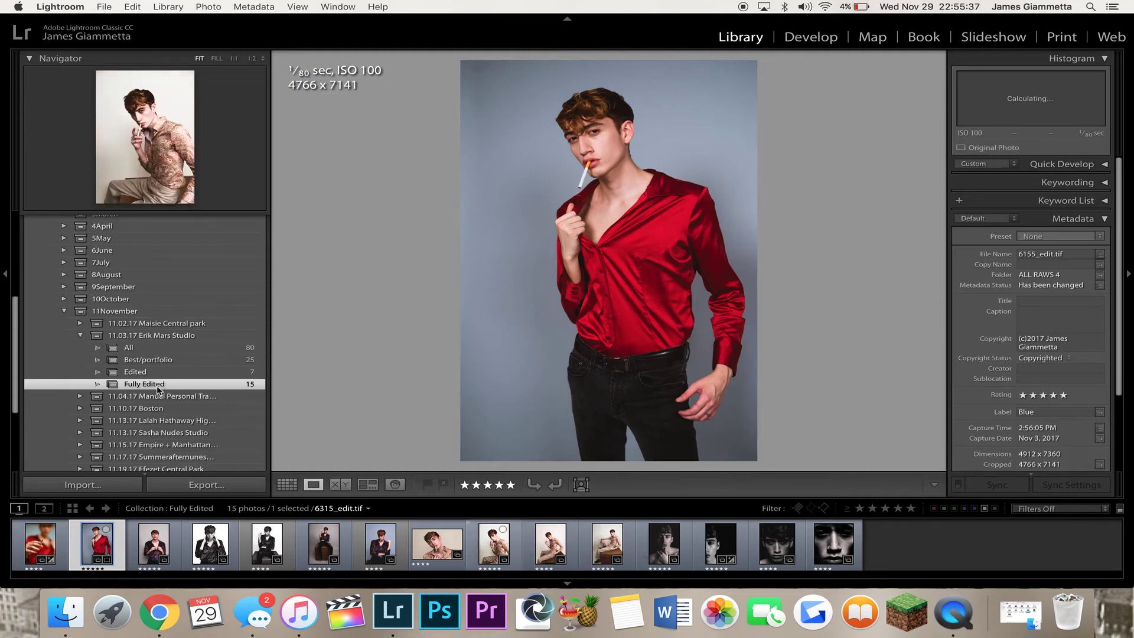
left_click(81, 446)
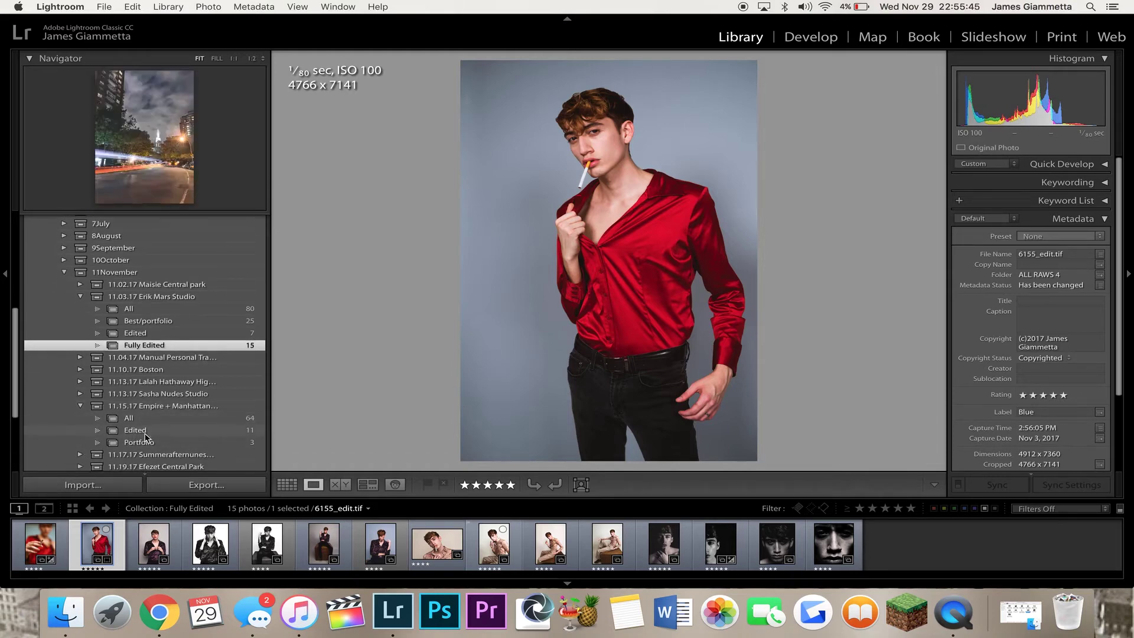
View the 11.15.17 shoot, expand 10October and 10.27.17 Jack Soho, and show its empty Edited collection.
left_click(82, 411)
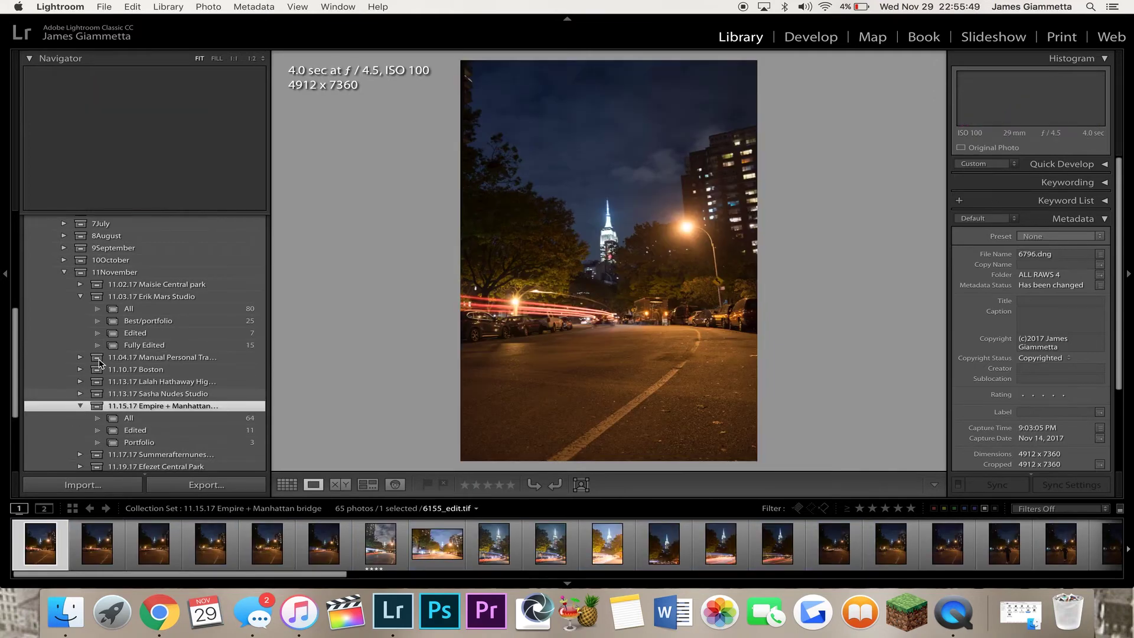
left_click(64, 292)
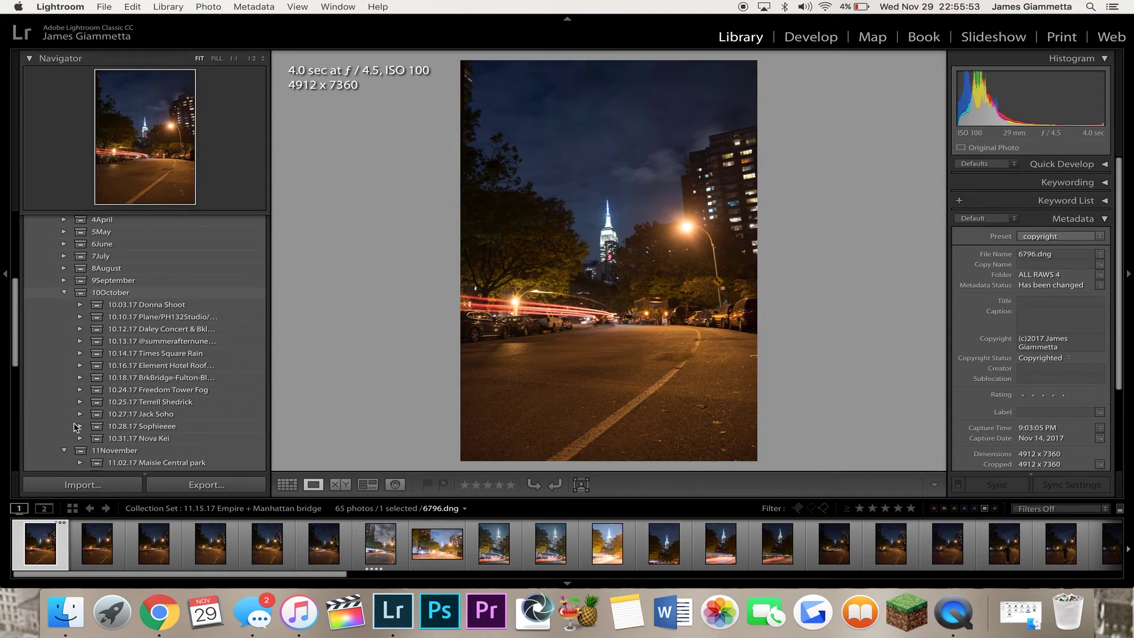
scroll(80, 421, "down", 1)
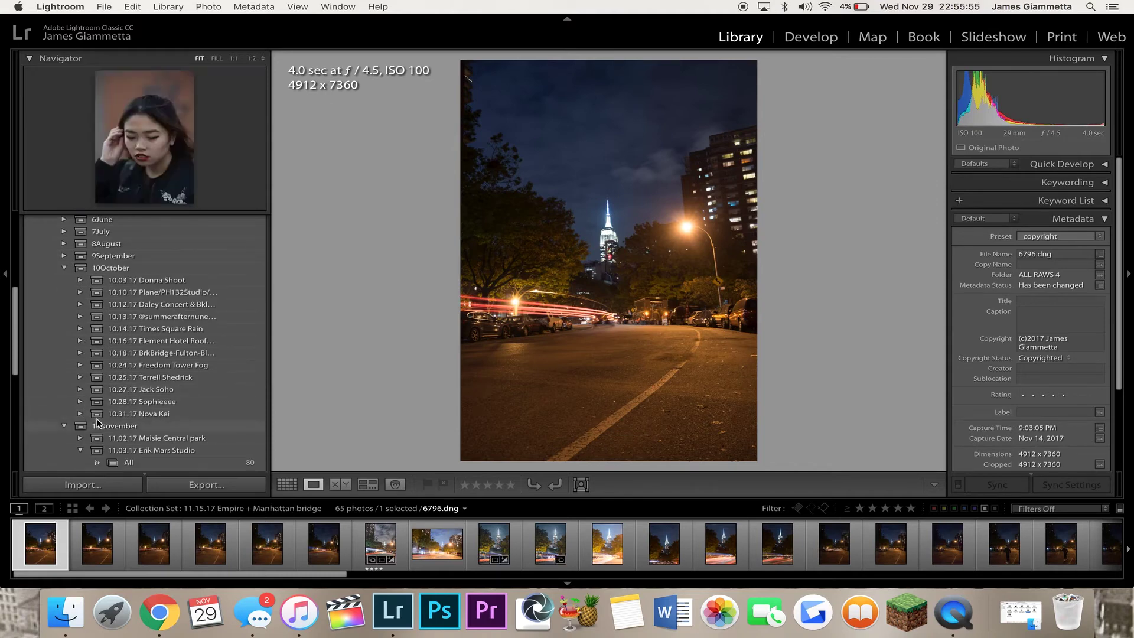
left_click(80, 389)
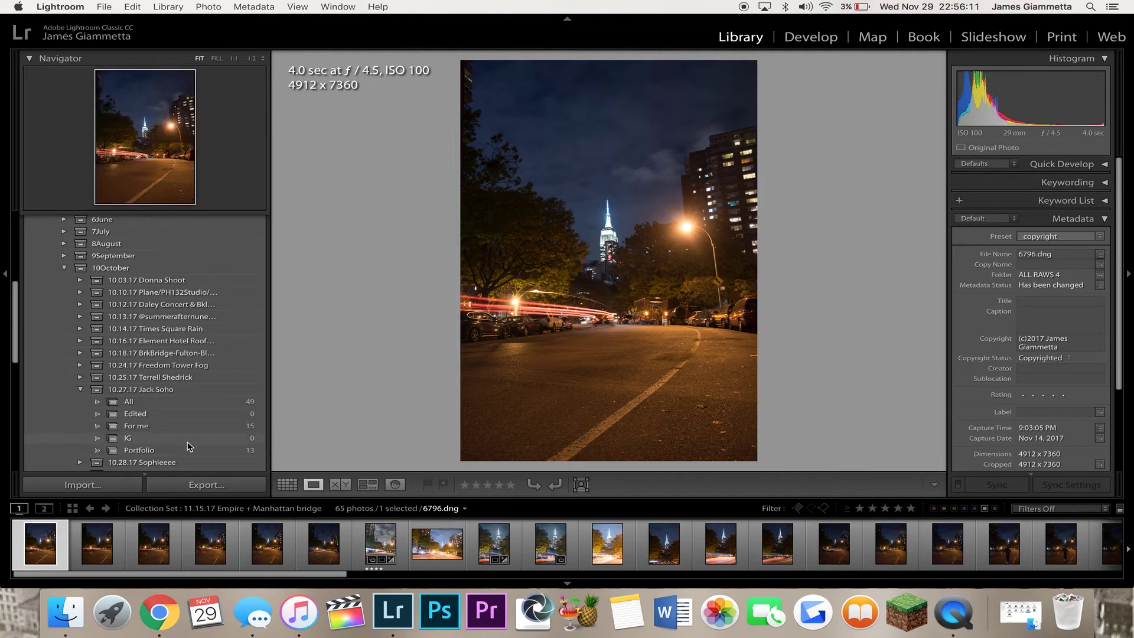
left_click(207, 416)
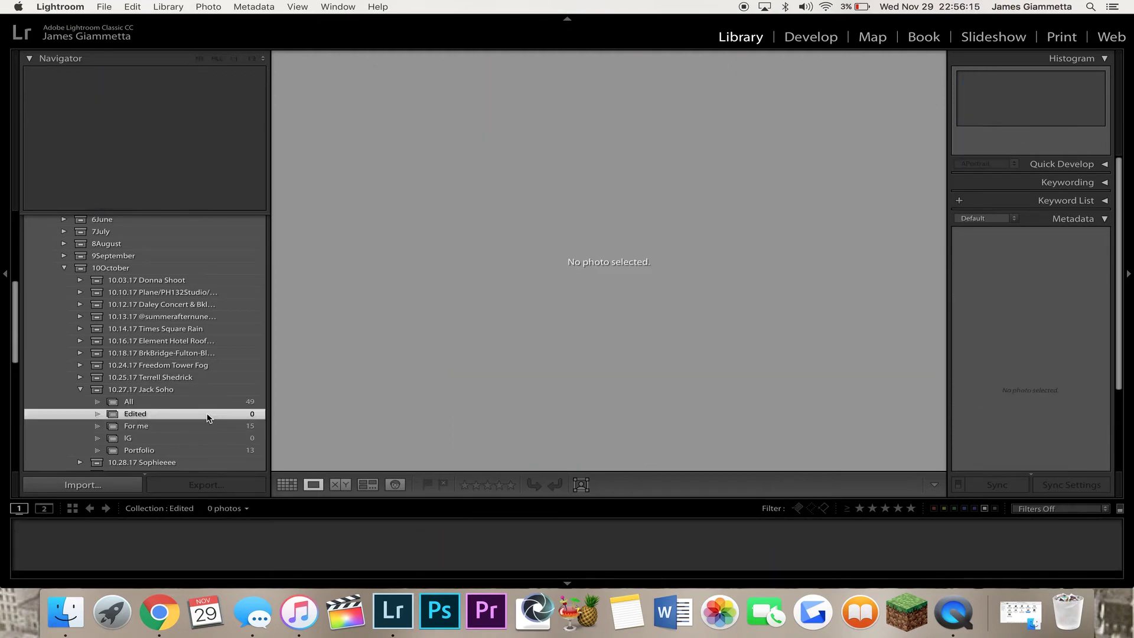
left_click(201, 453)
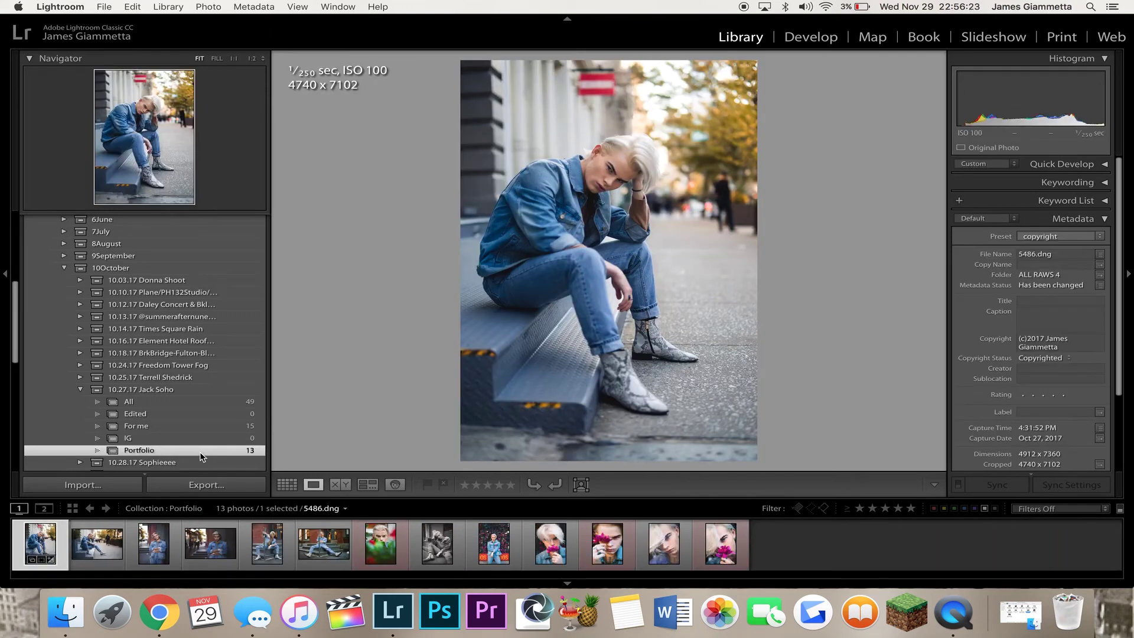
left_click(81, 391)
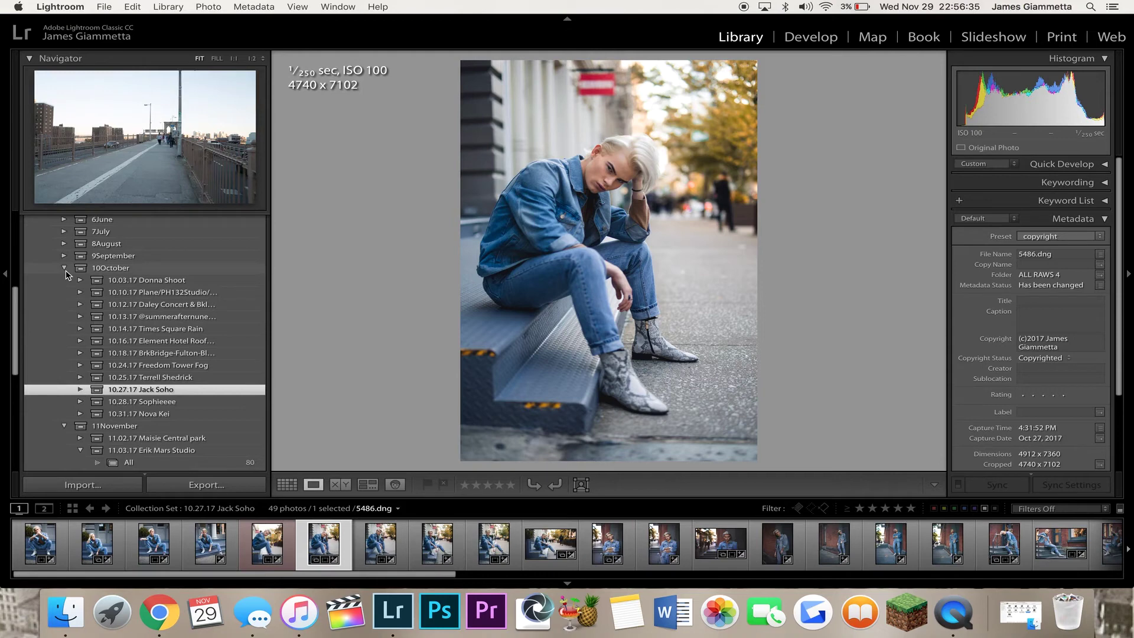
scroll(85, 396, "down", 3)
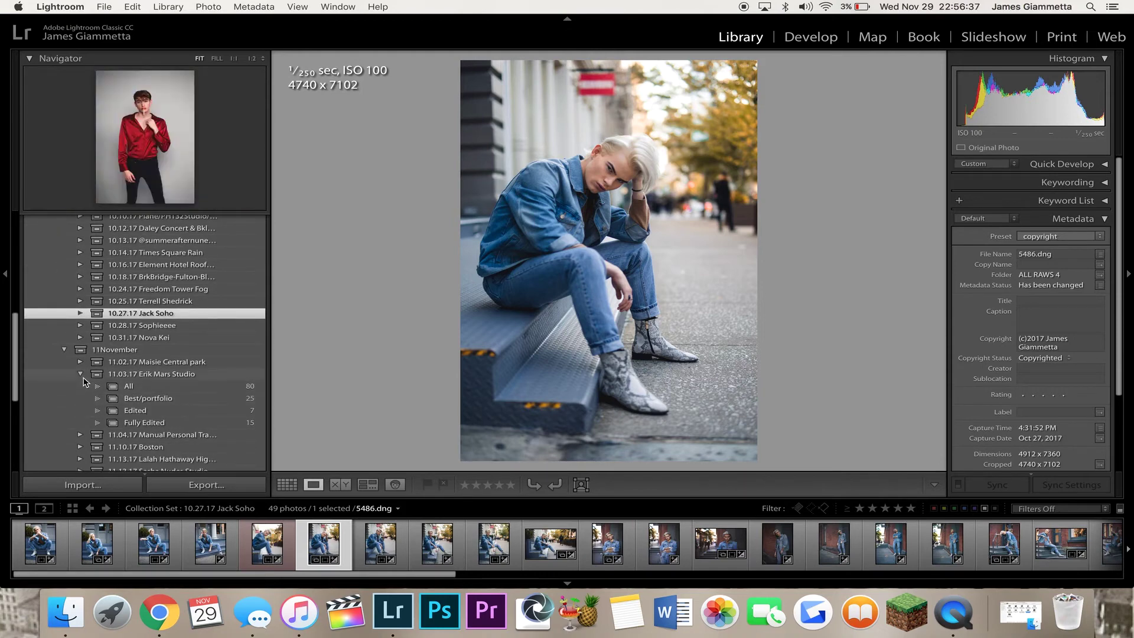
left_click(80, 374)
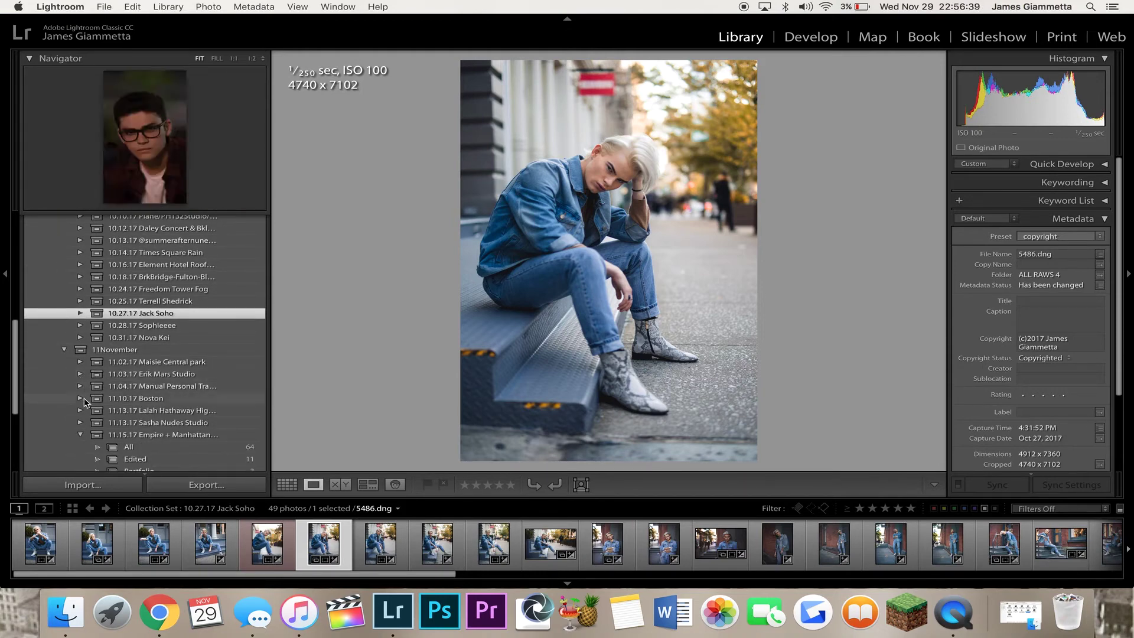
scroll(81, 375, "down", 2)
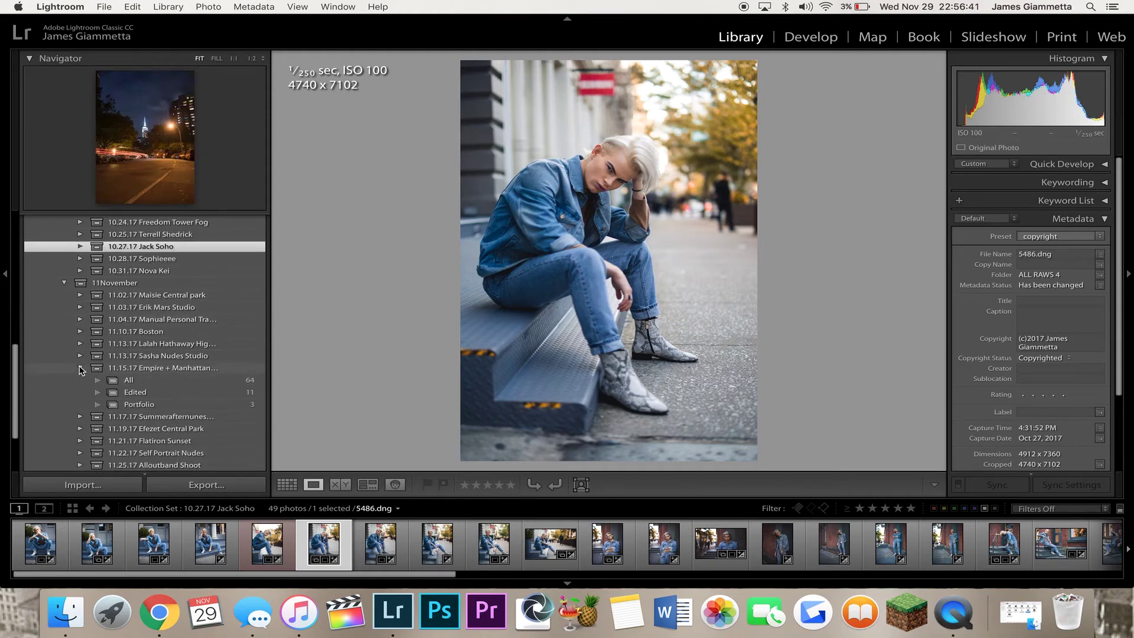
left_click(80, 369)
scroll(81, 371, "up", 5)
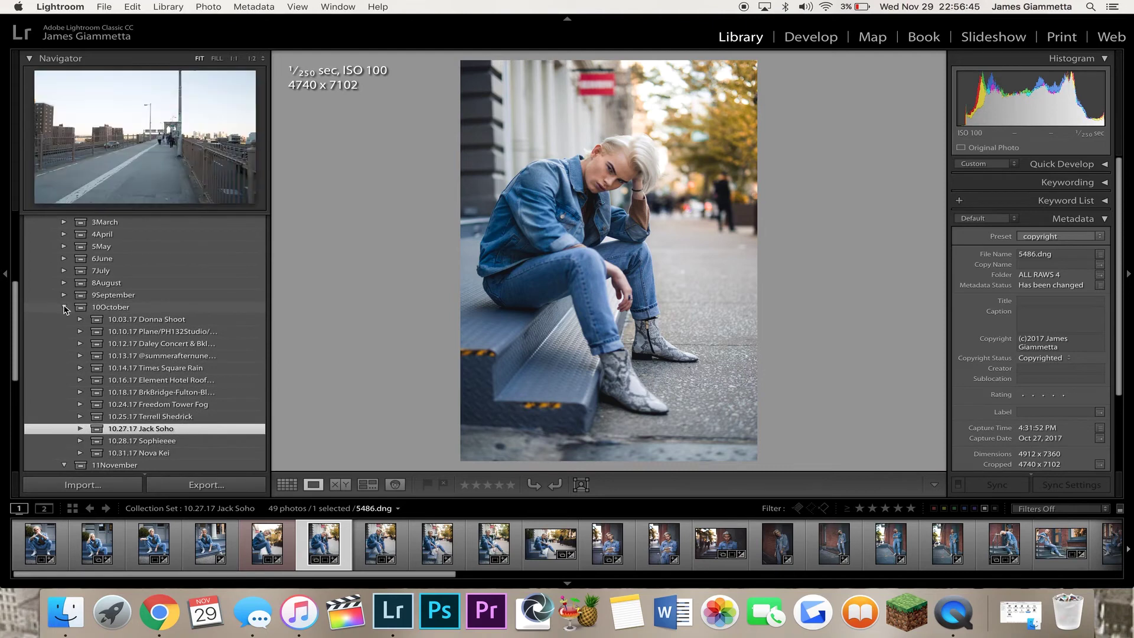
left_click(63, 307)
left_click(64, 307)
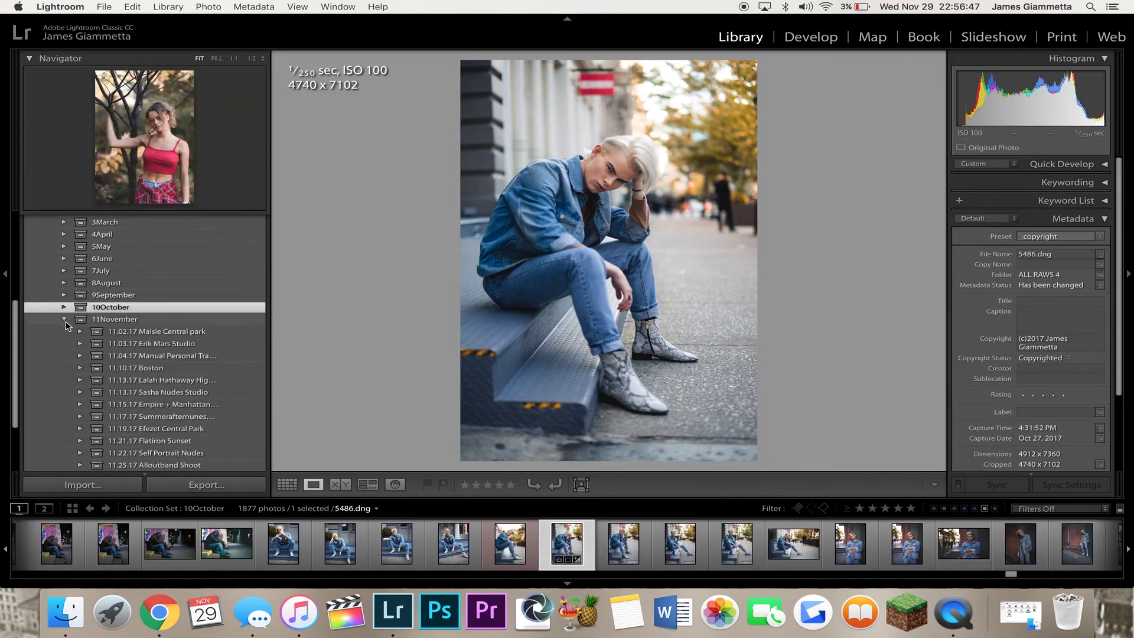
left_click(63, 319)
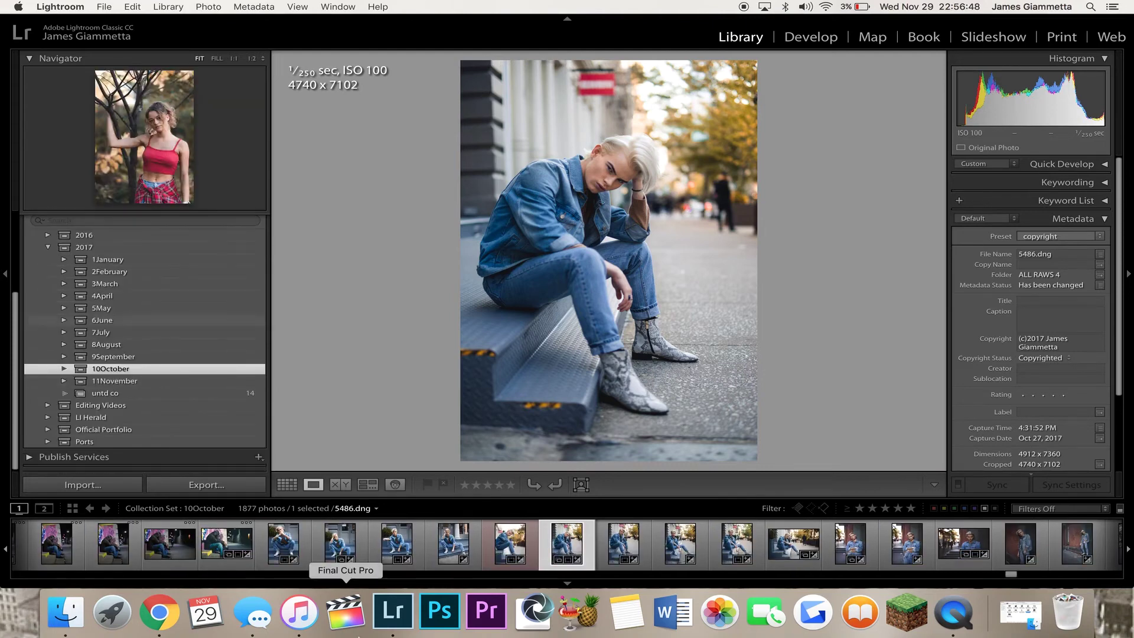
Quit Lightroom from the Dock, skipping the catalog backup this time.
right_click(409, 631)
left_click(396, 566)
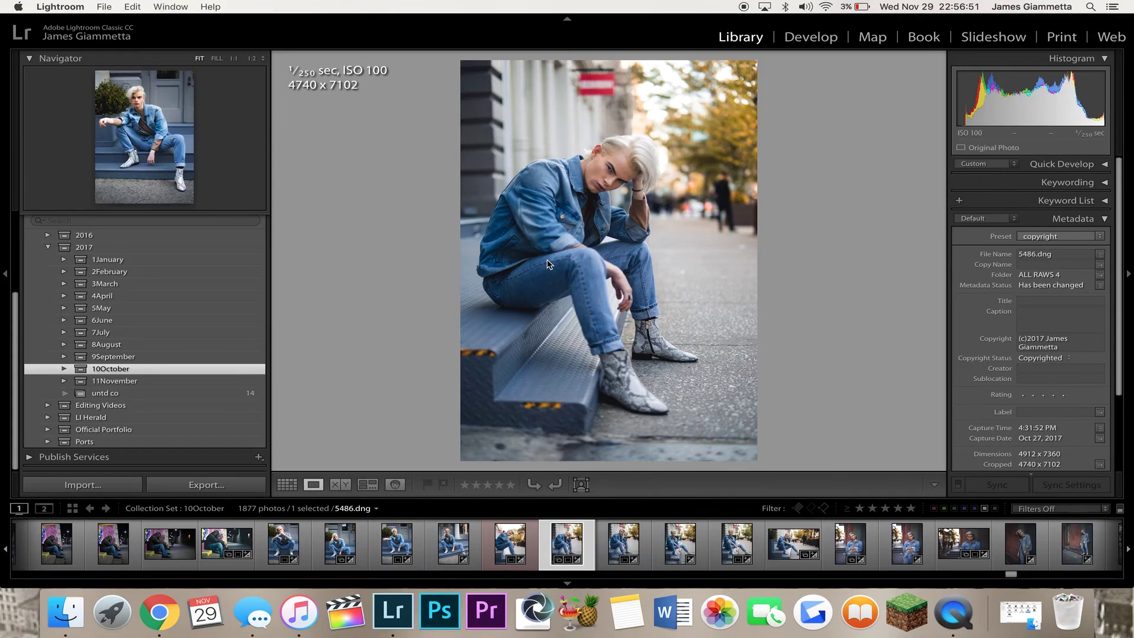
left_click(631, 257)
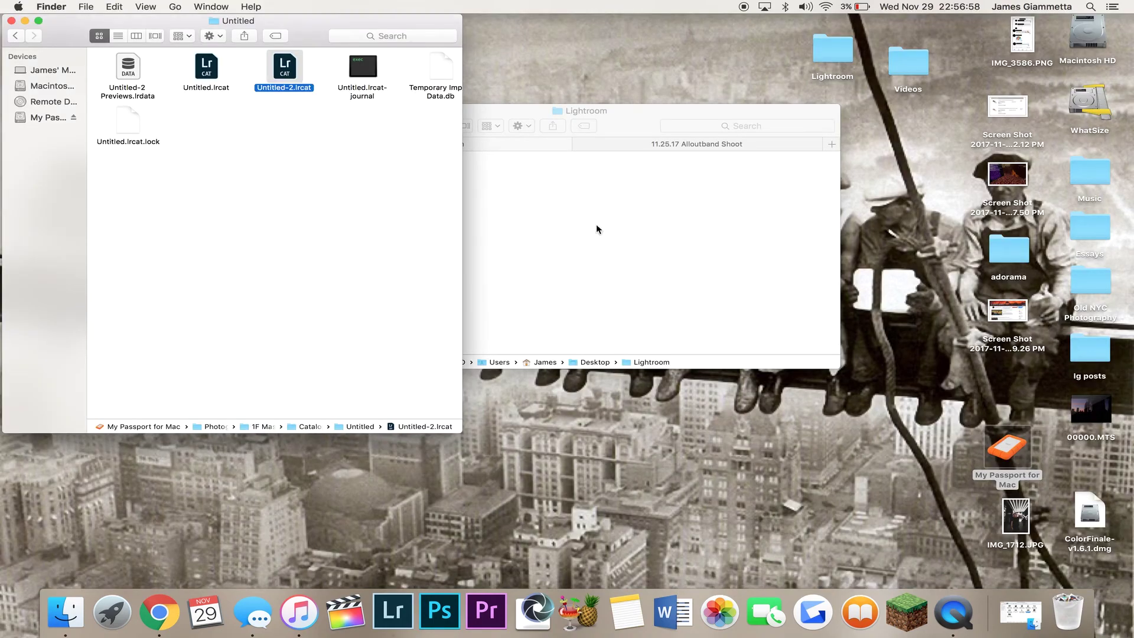
Open How to setup your catalog video.lrcat from the Desktop Lightroom Catalog folder.
left_click(616, 226)
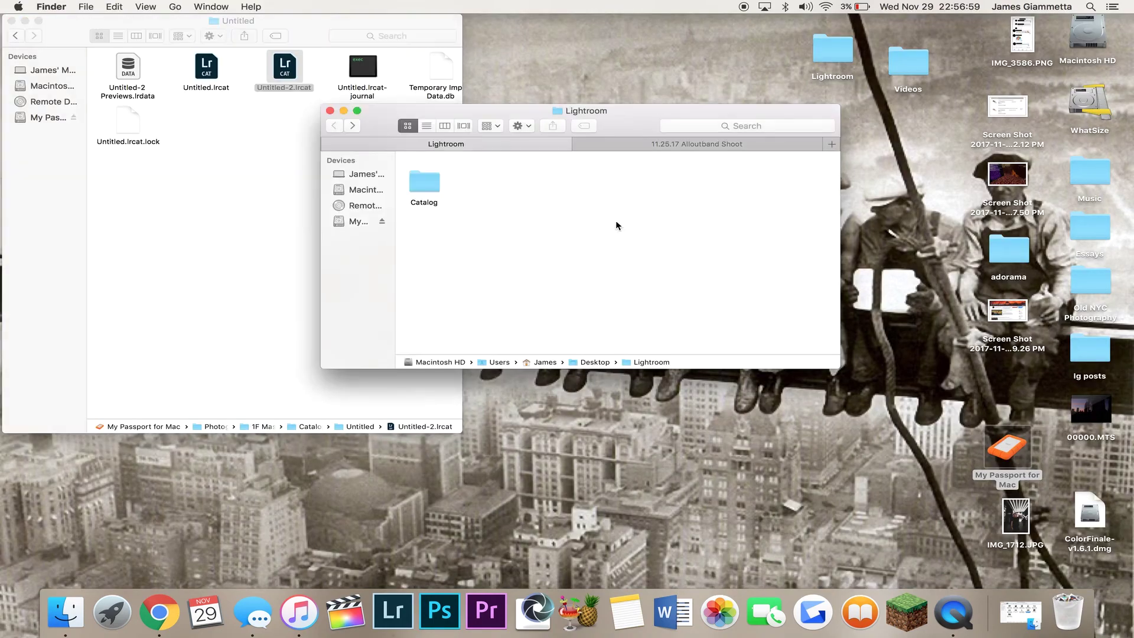
double_click(426, 180)
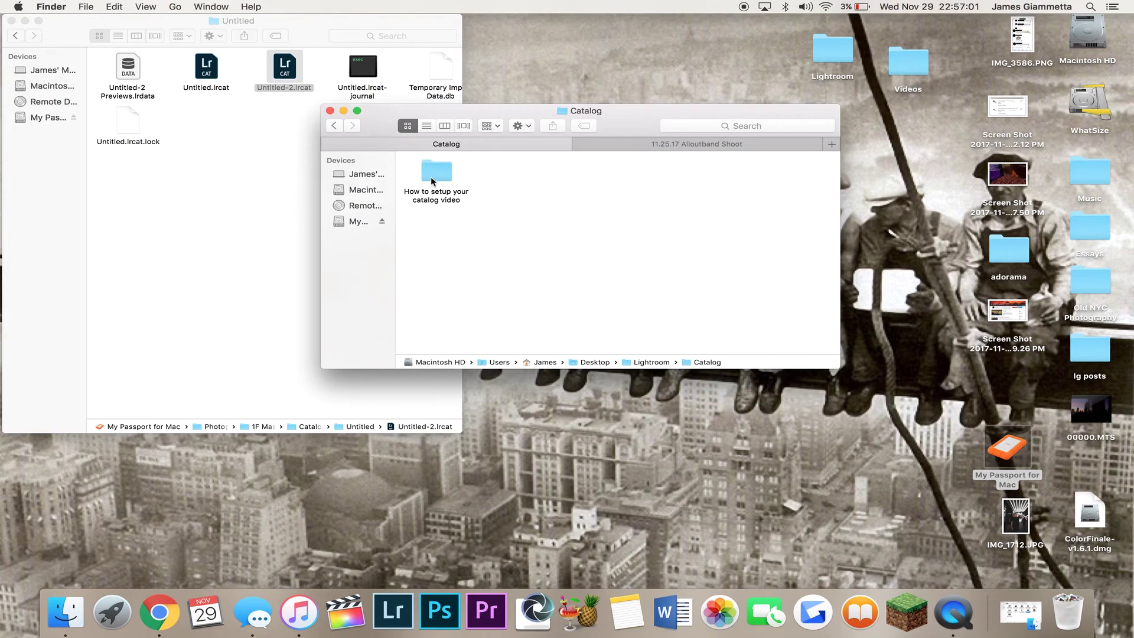
double_click(432, 180)
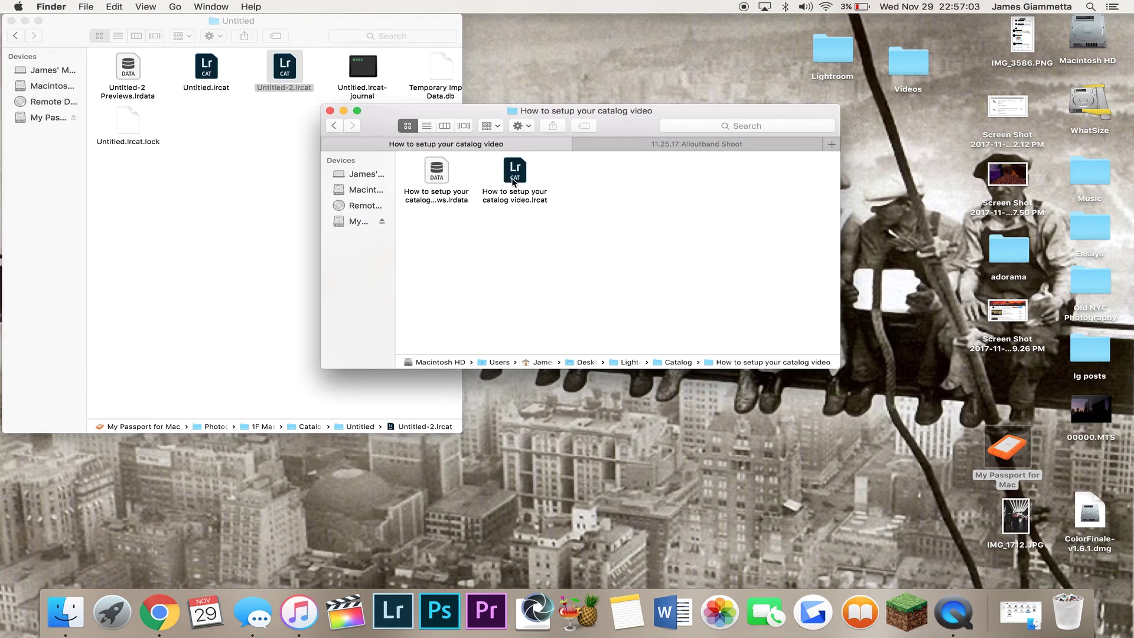
double_click(513, 181)
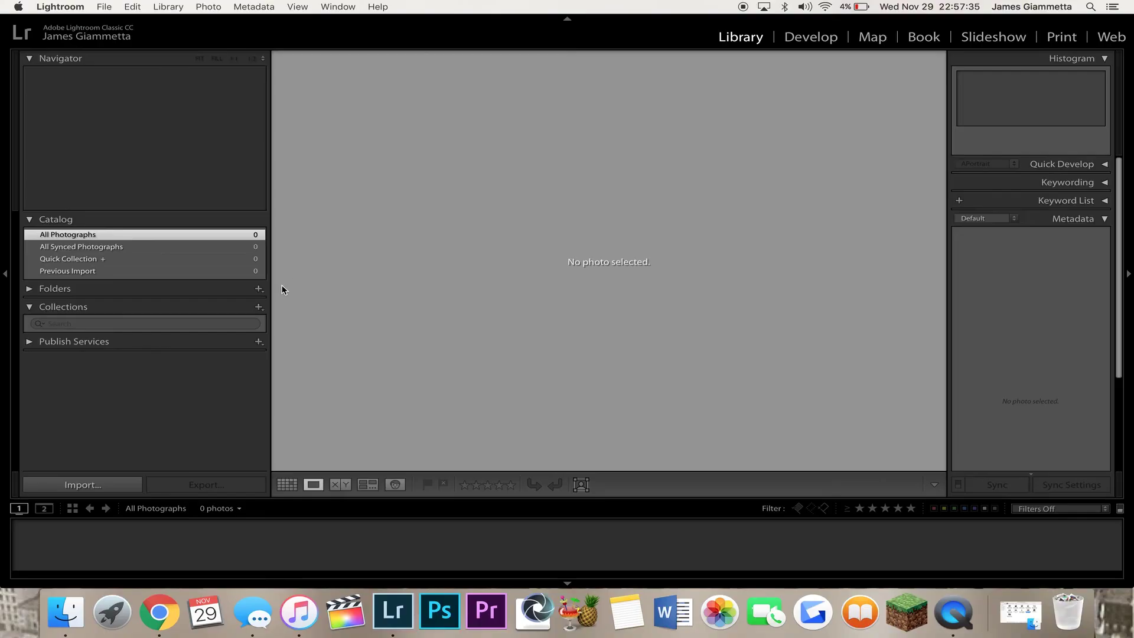
Create a new collection named A.
left_click(259, 306)
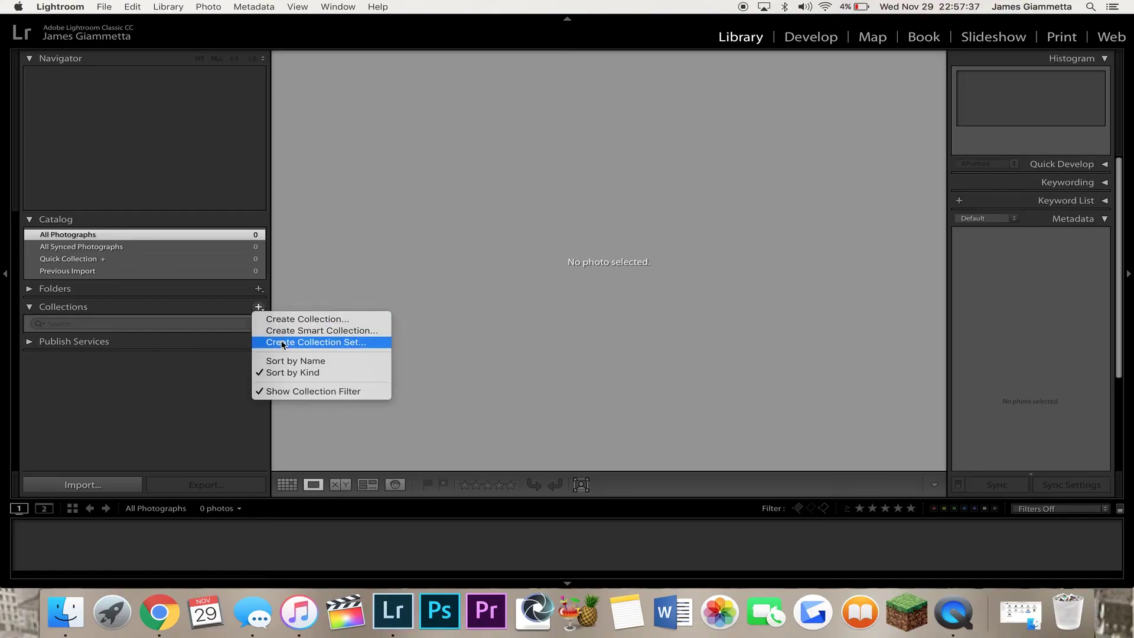
left_click(289, 316)
type("A")
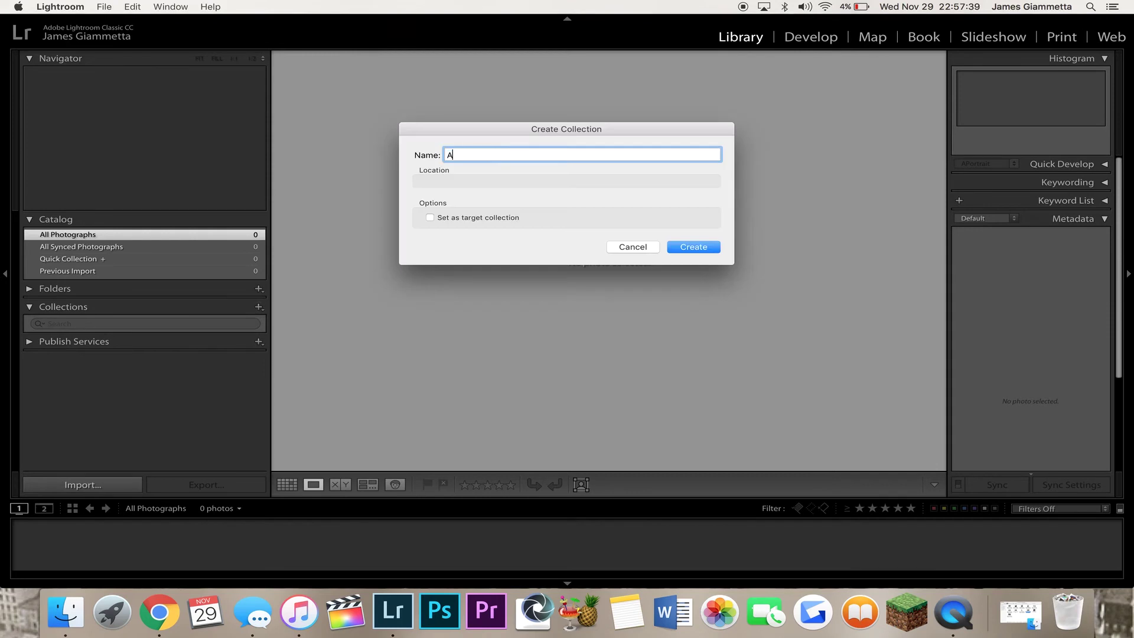
key("Return")
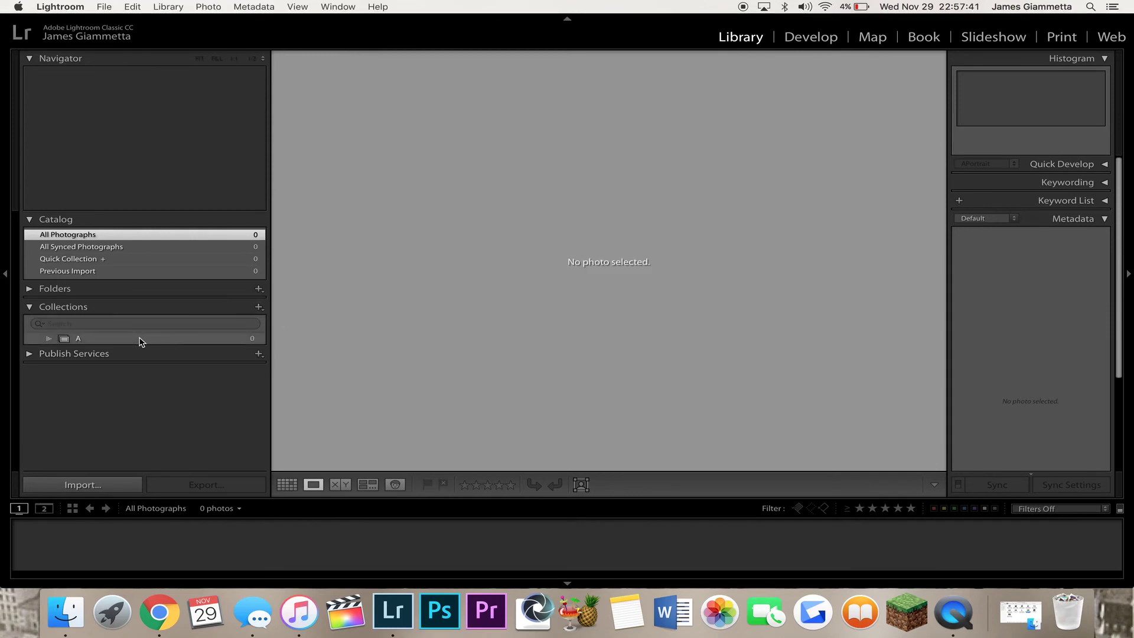
Create a collection set named As and drag collection A into it.
right_click(108, 338)
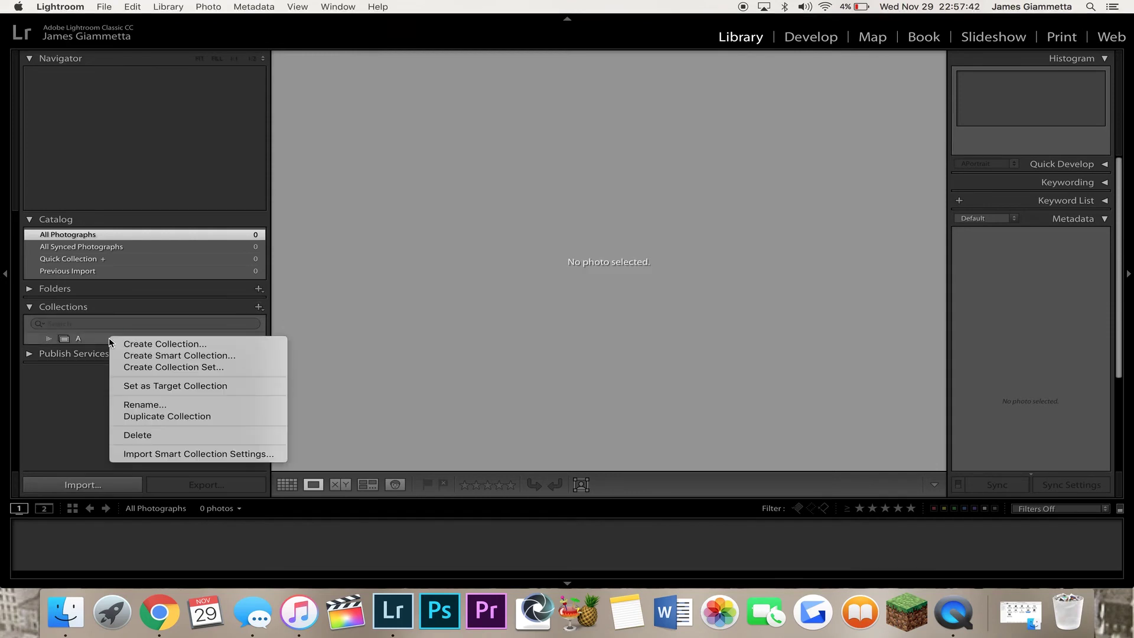
left_click(140, 365)
type("A")
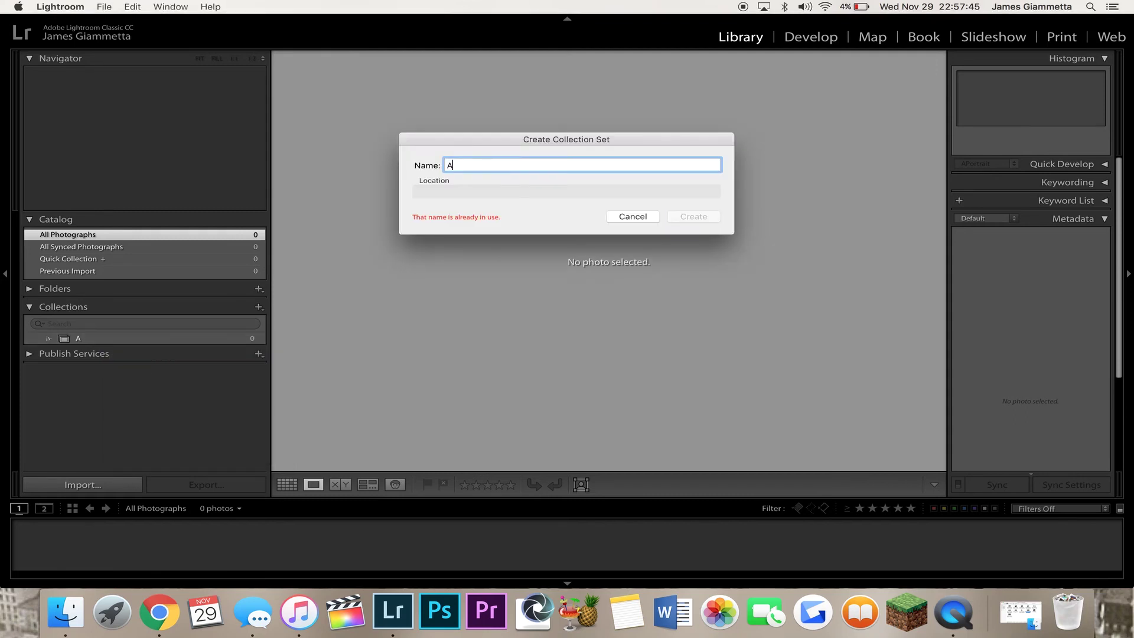
type("g")
left_click(693, 216)
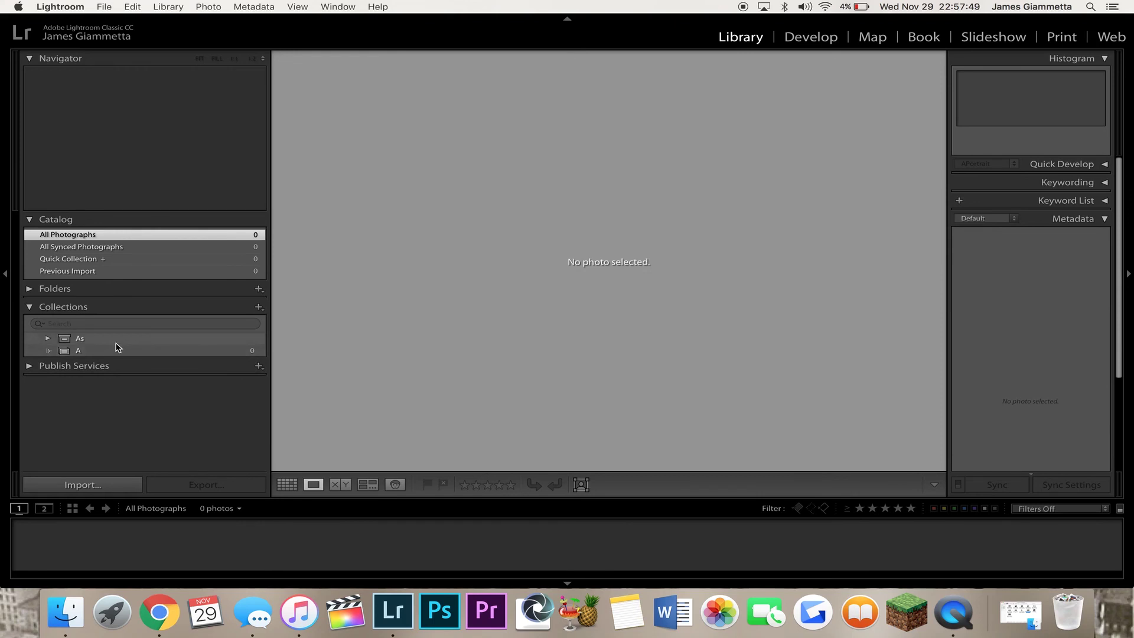
left_click(72, 354)
left_click_drag(72, 353, 122, 341)
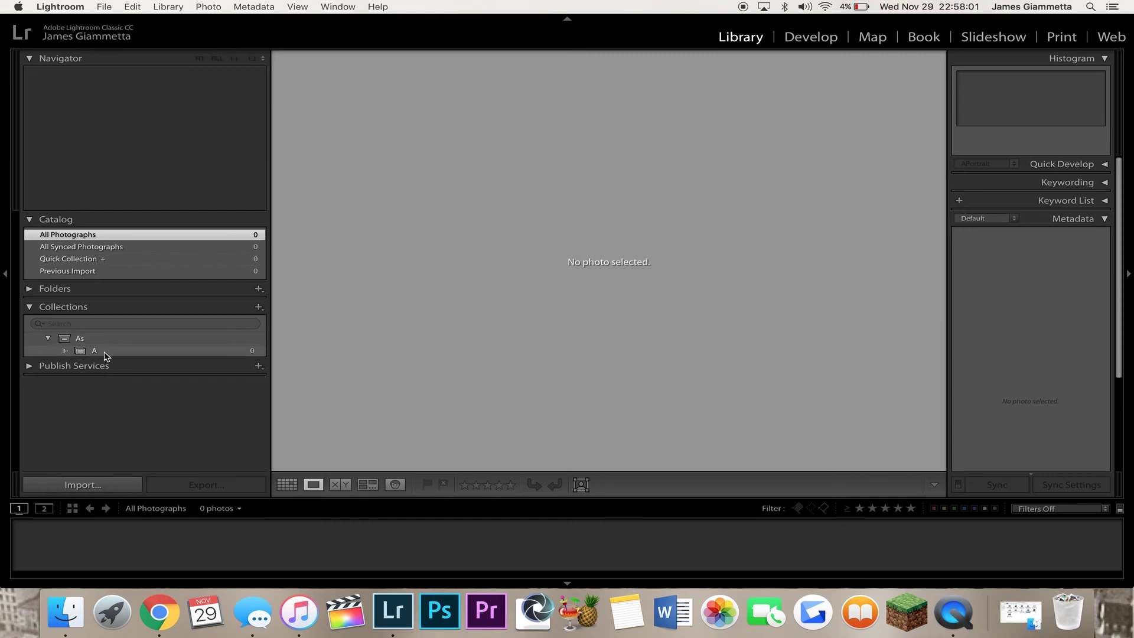
left_click(259, 306)
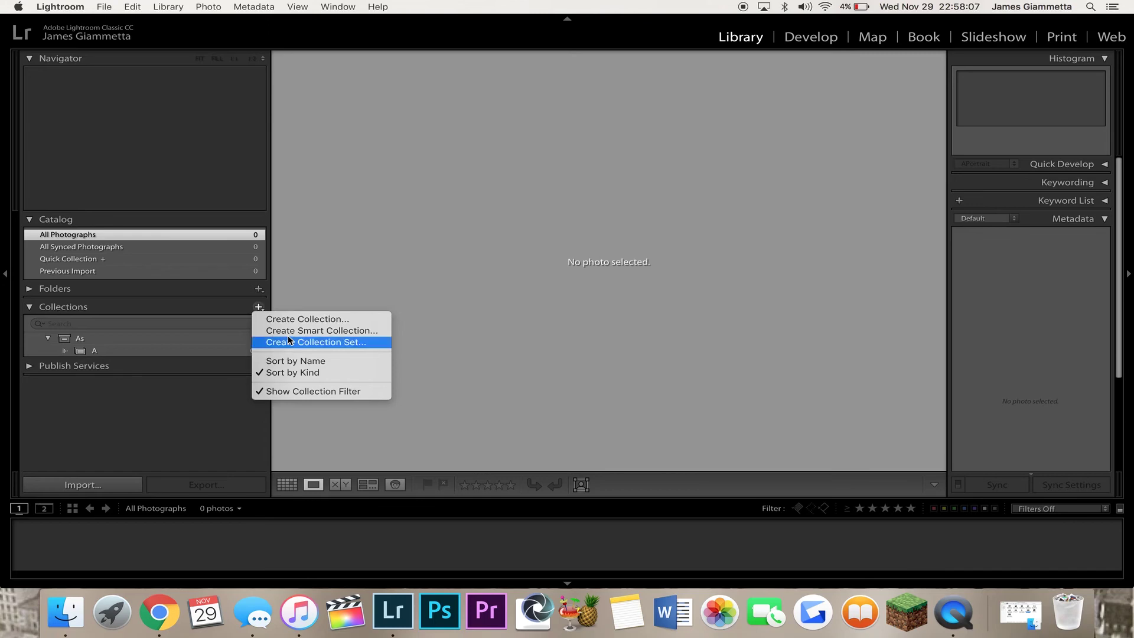
Create a top-level 2017 collection set with an 11November set inside it.
left_click(287, 341)
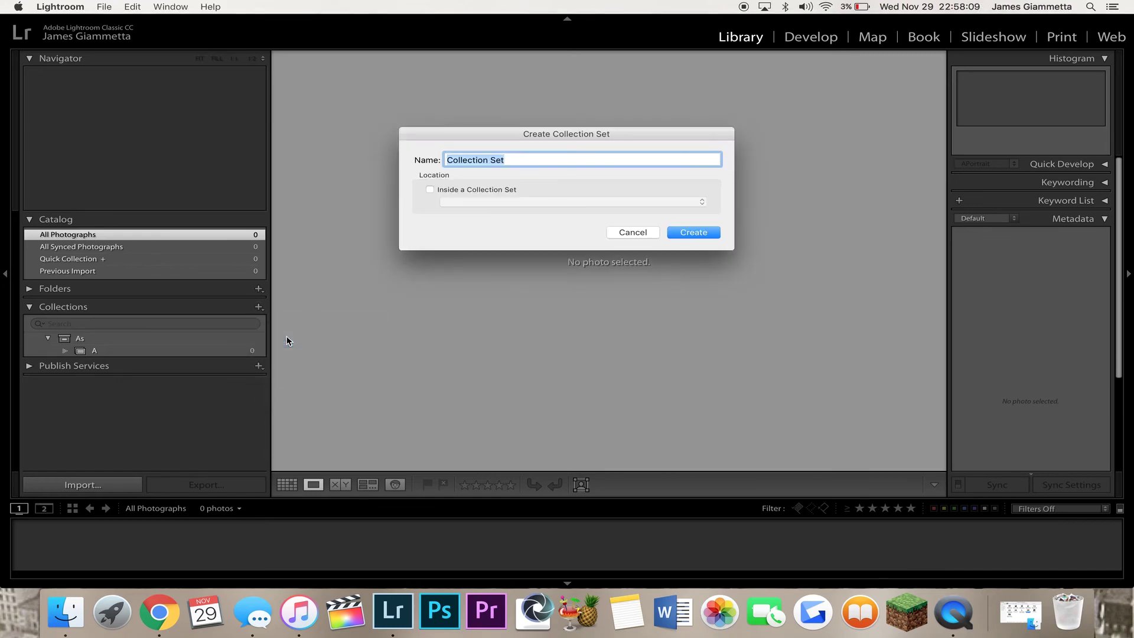
type("2017")
key("Return")
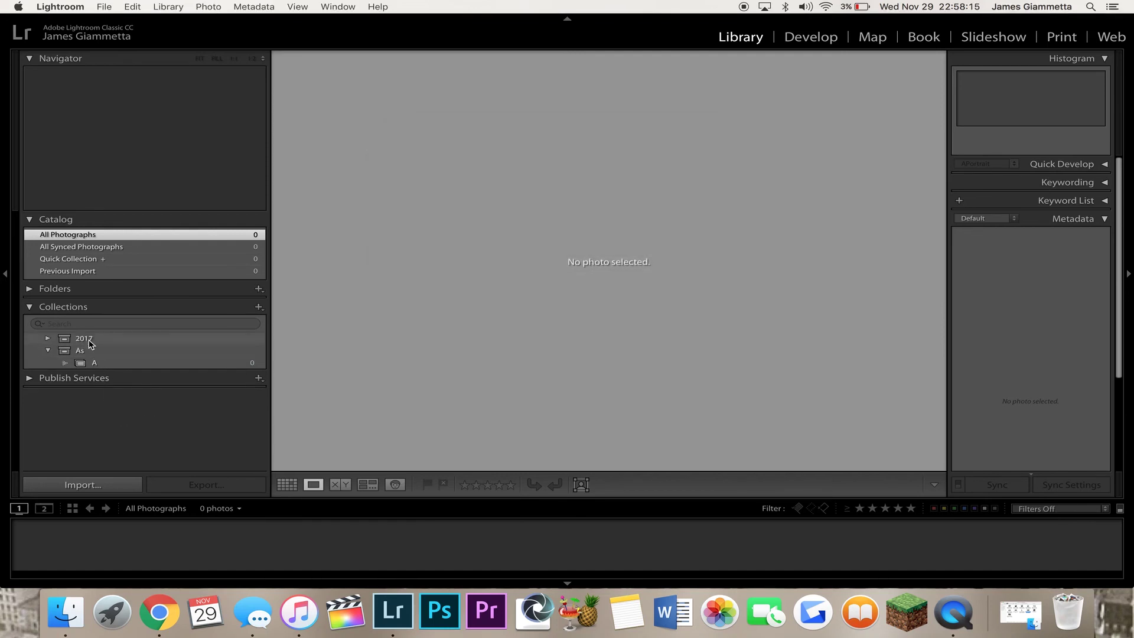
right_click(86, 342)
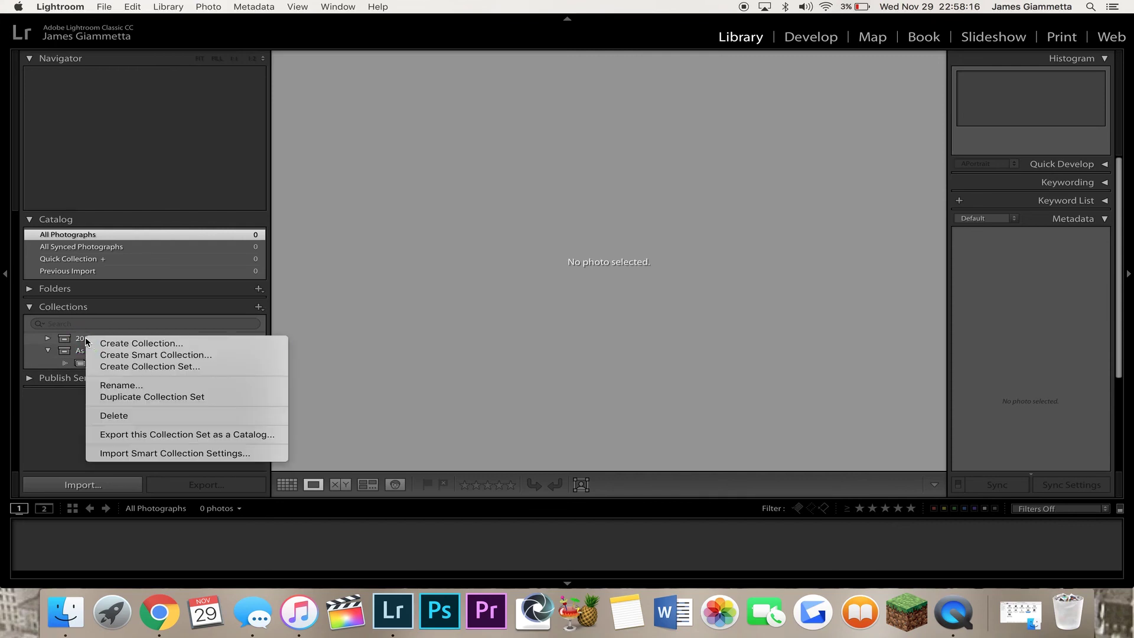
left_click(111, 368)
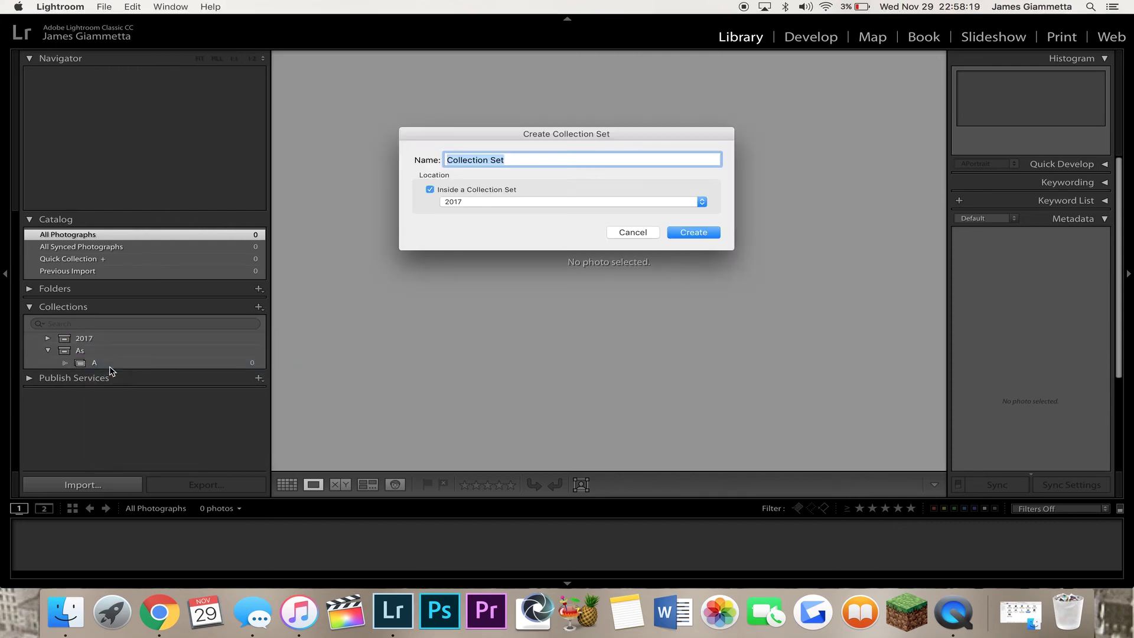
type("11November")
key("Return")
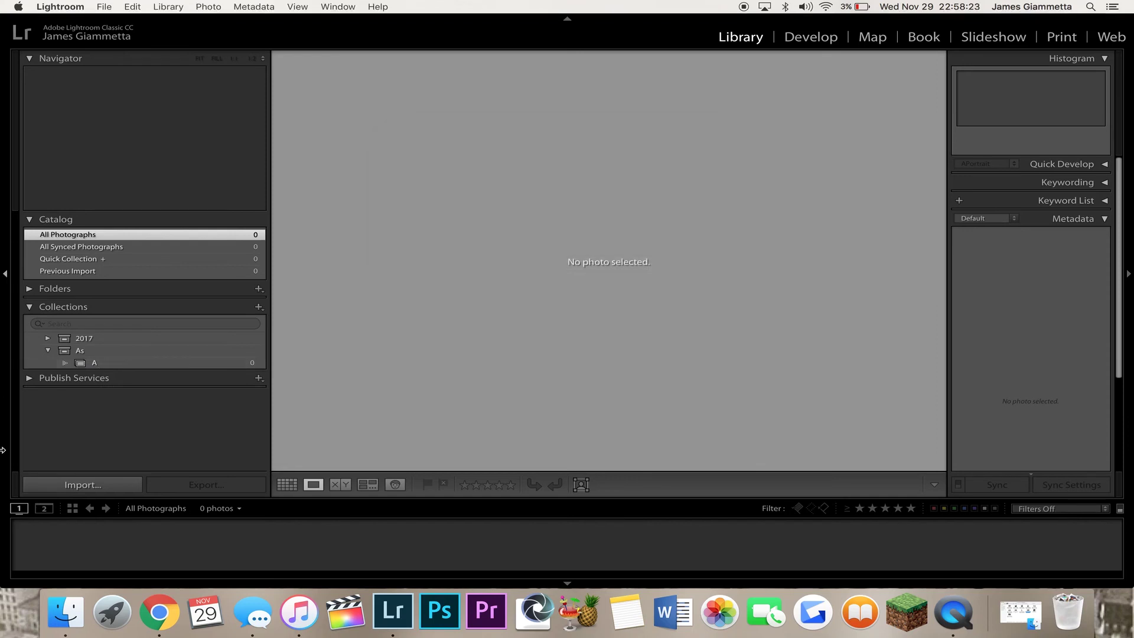
Add an 11.29.17 Fashion Editorial collection set inside 11November.
right_click(129, 350)
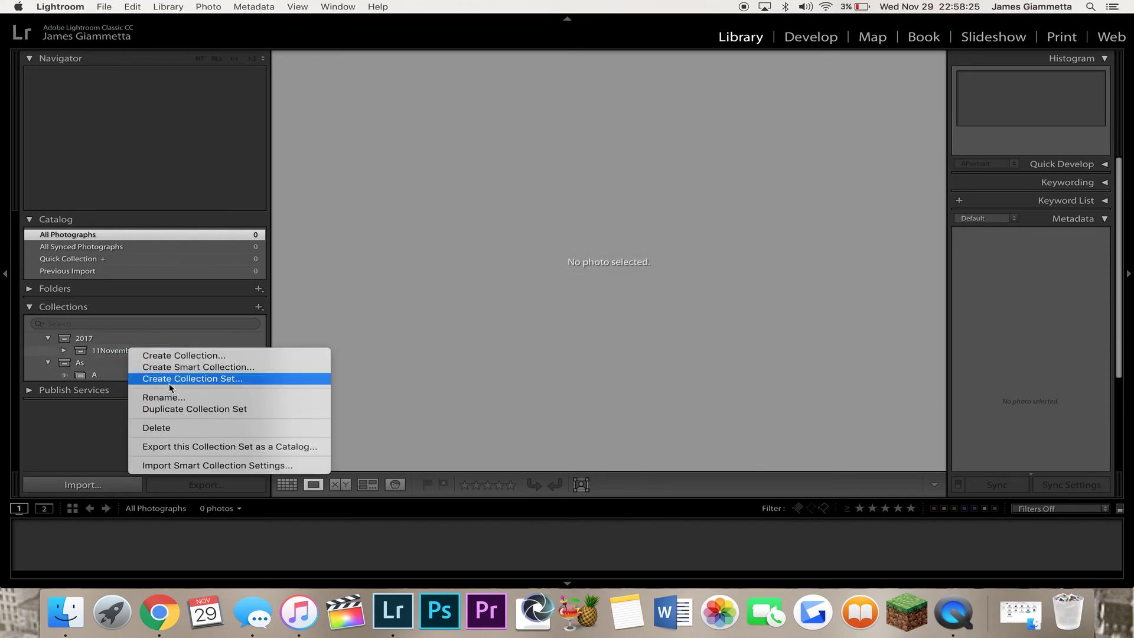
left_click(169, 381)
type("11.")
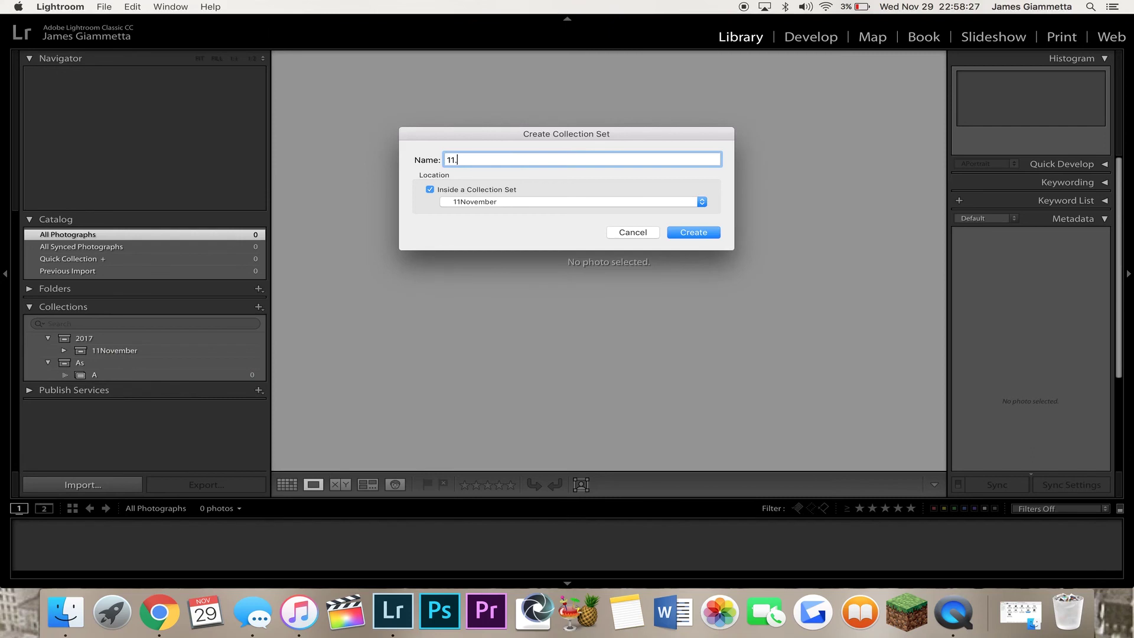
type("29.17 Fashion Editorial")
key("Return")
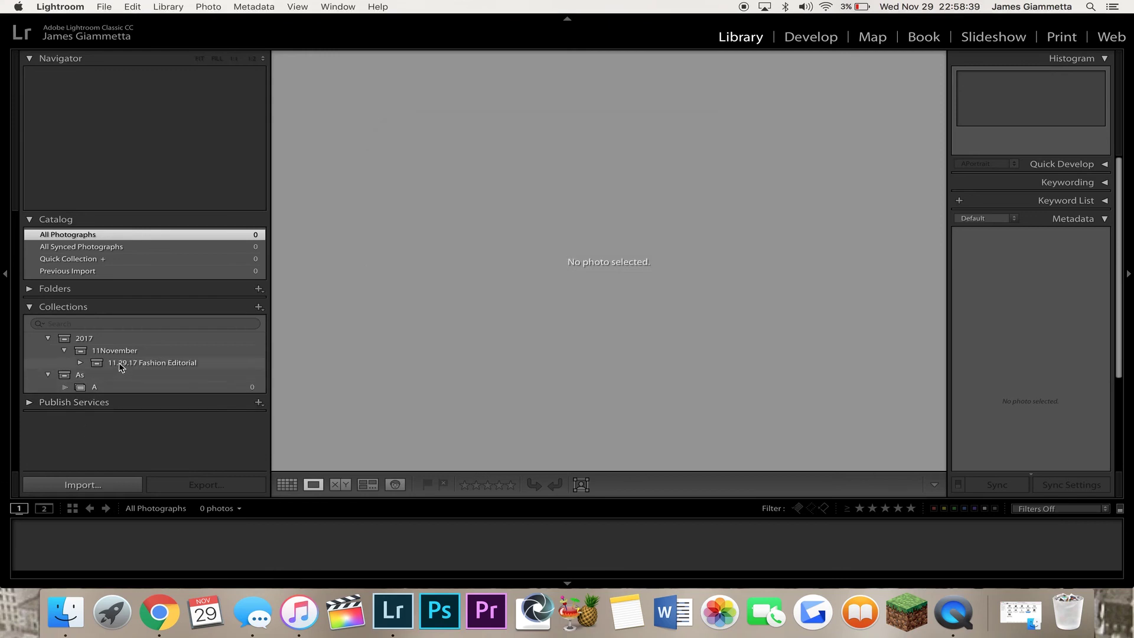
Create All and Edited collections inside the 11.29.17 Fashion Editorial set.
right_click(120, 367)
left_click(135, 370)
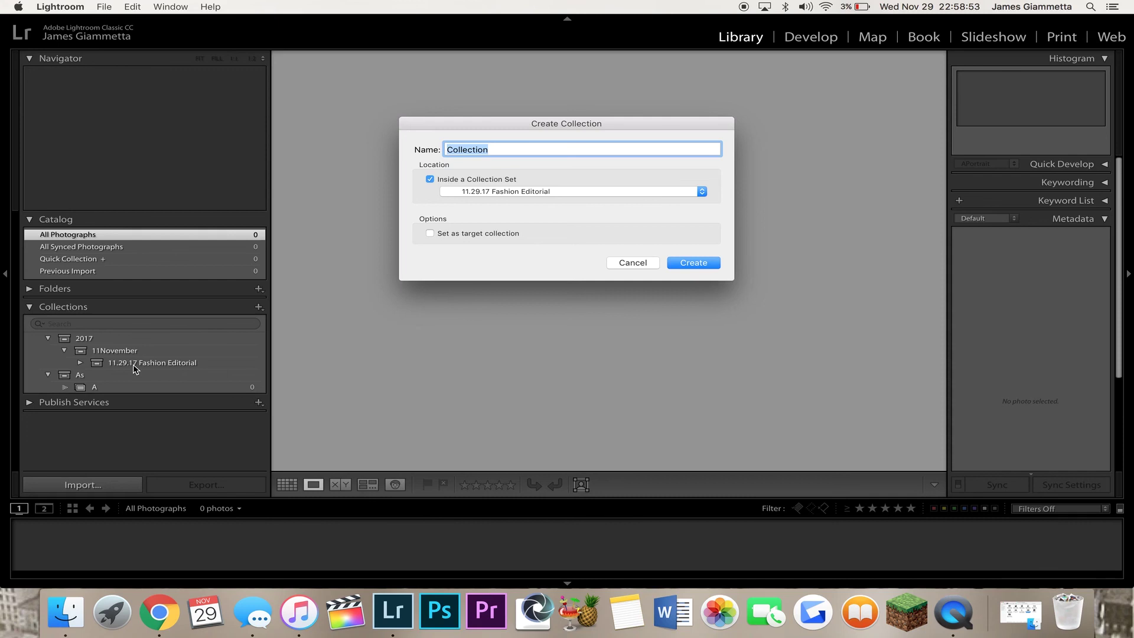
type("All")
key("Return")
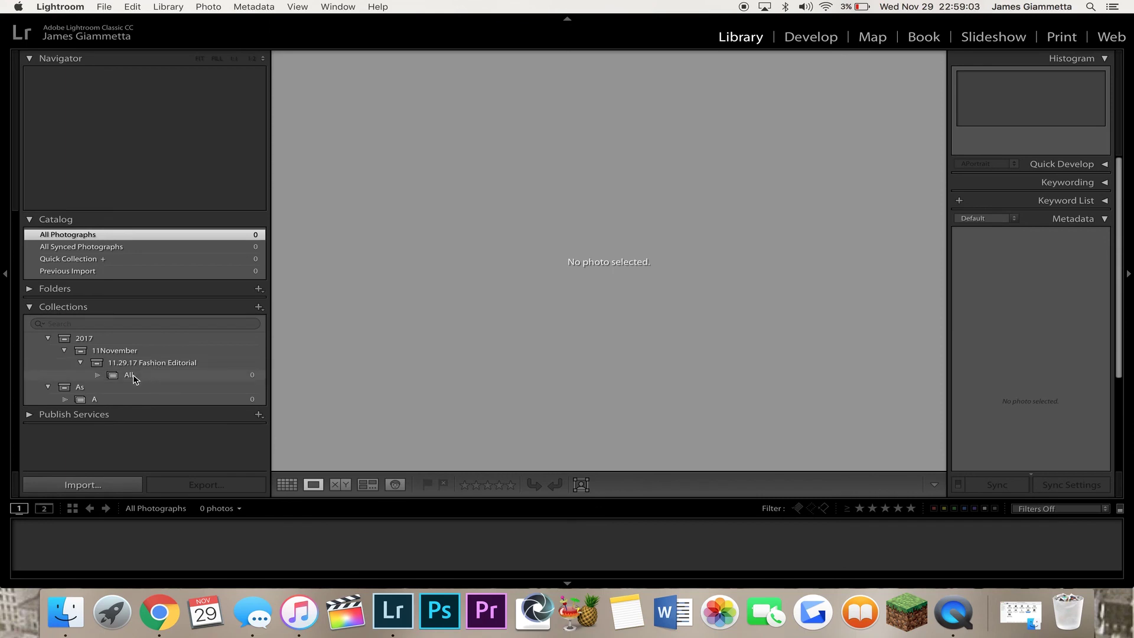
right_click(137, 363)
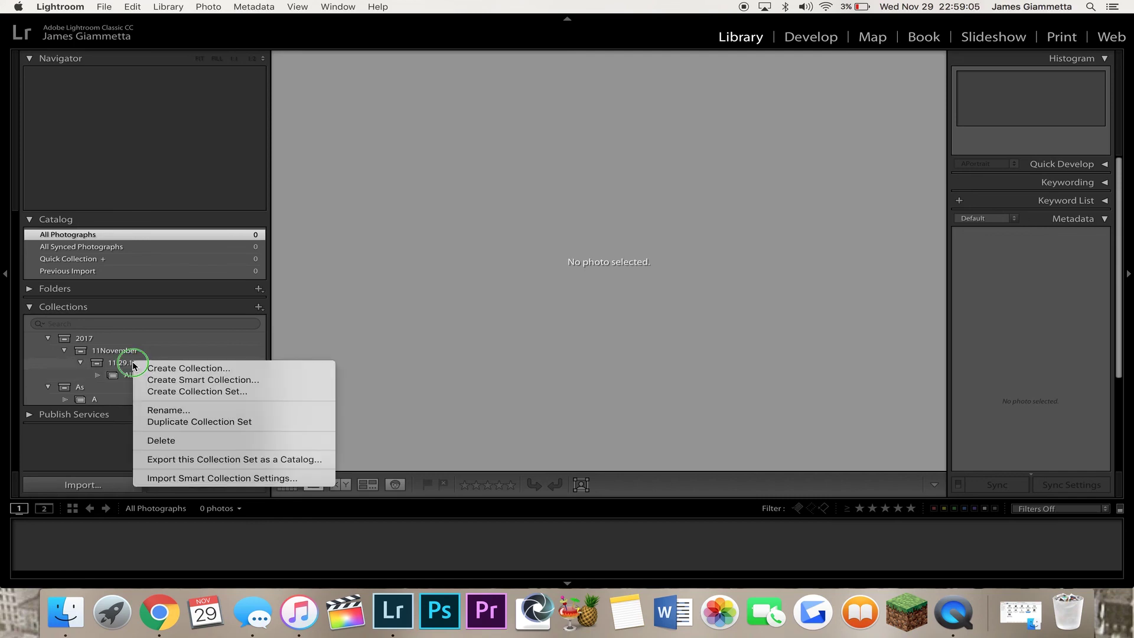
left_click(147, 367)
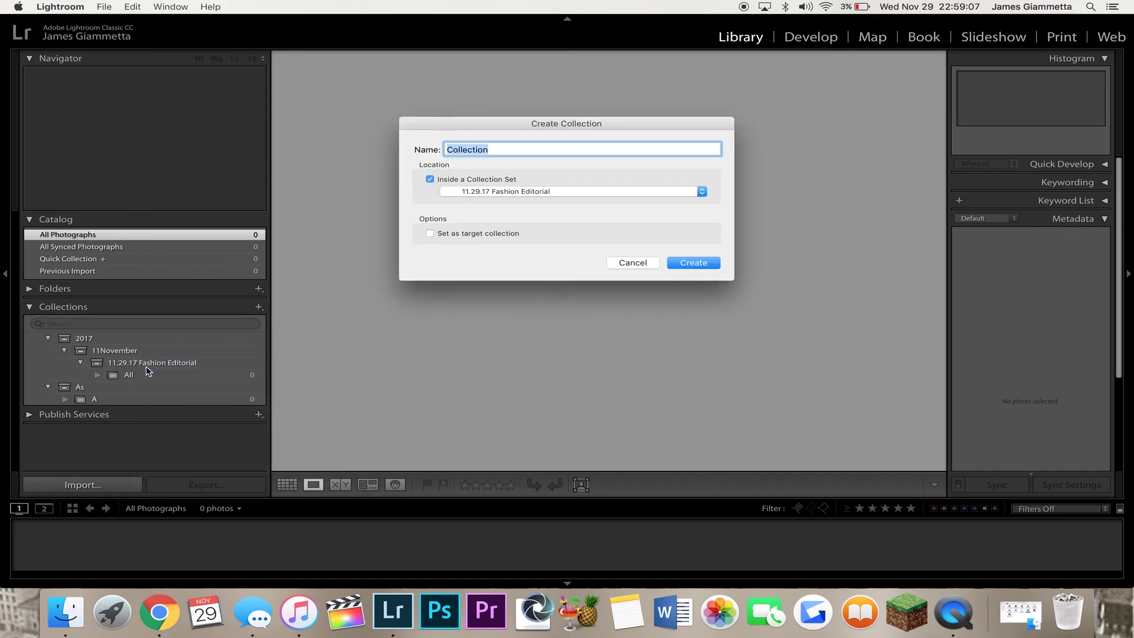
type("Edited")
key("Return")
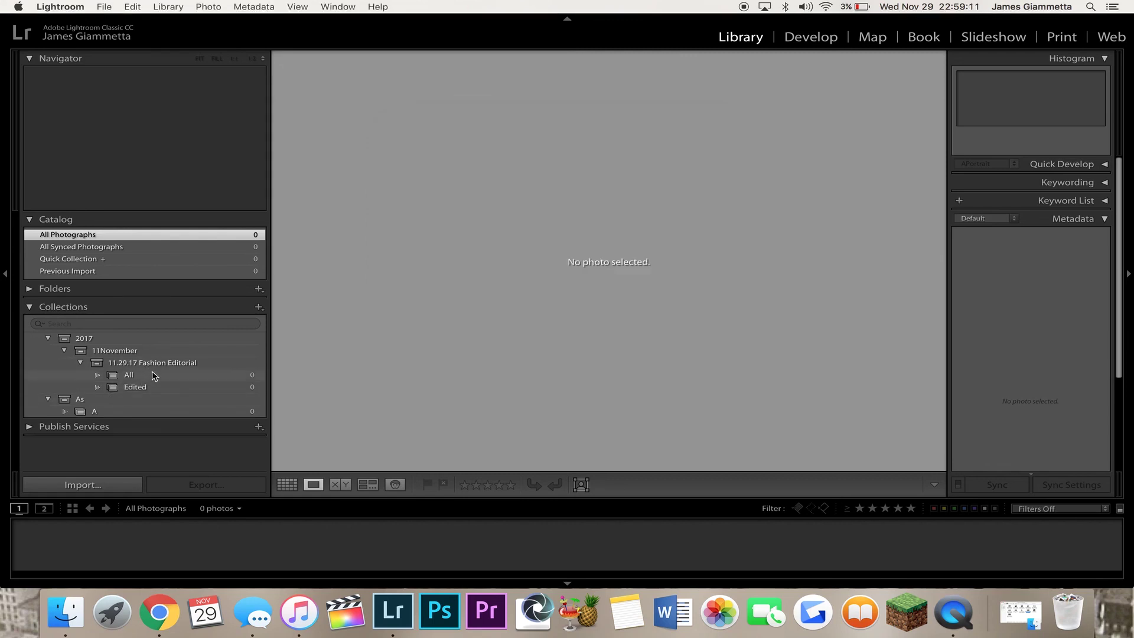
Add IG and Client collections to the 11.29.17 Fashion Editorial set.
right_click(161, 364)
left_click(174, 367)
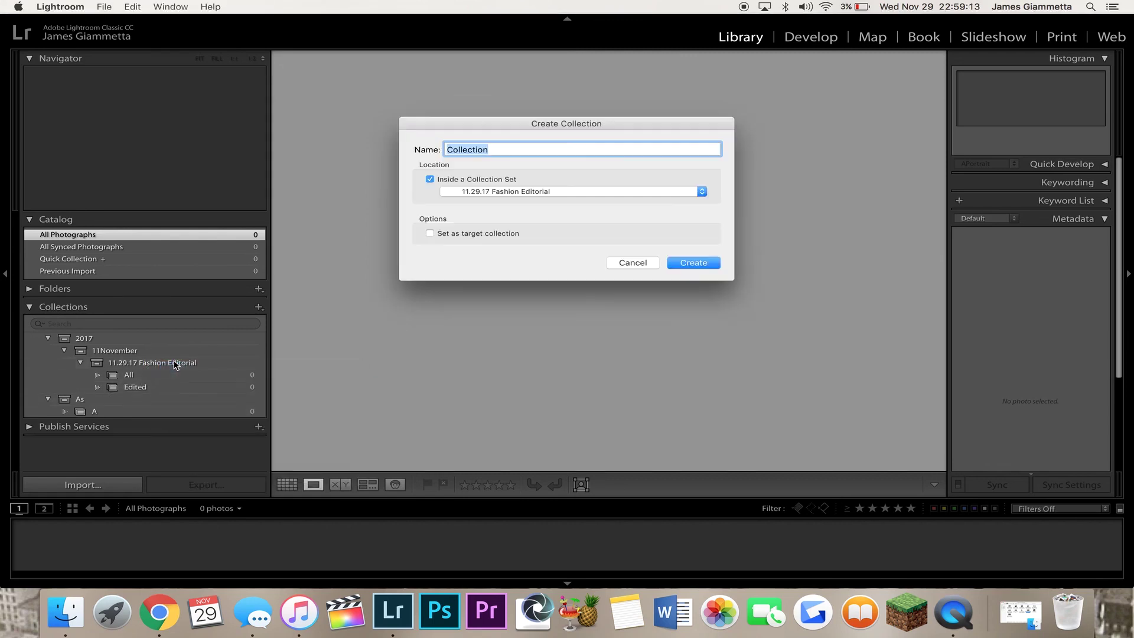
type("IG")
key("Return")
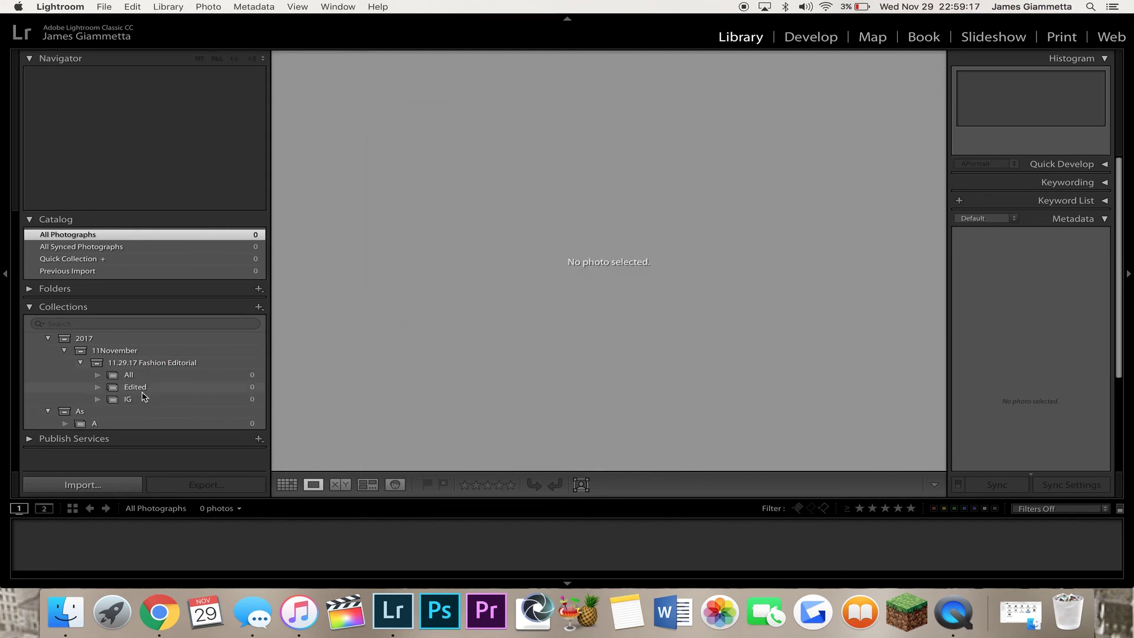
right_click(155, 368)
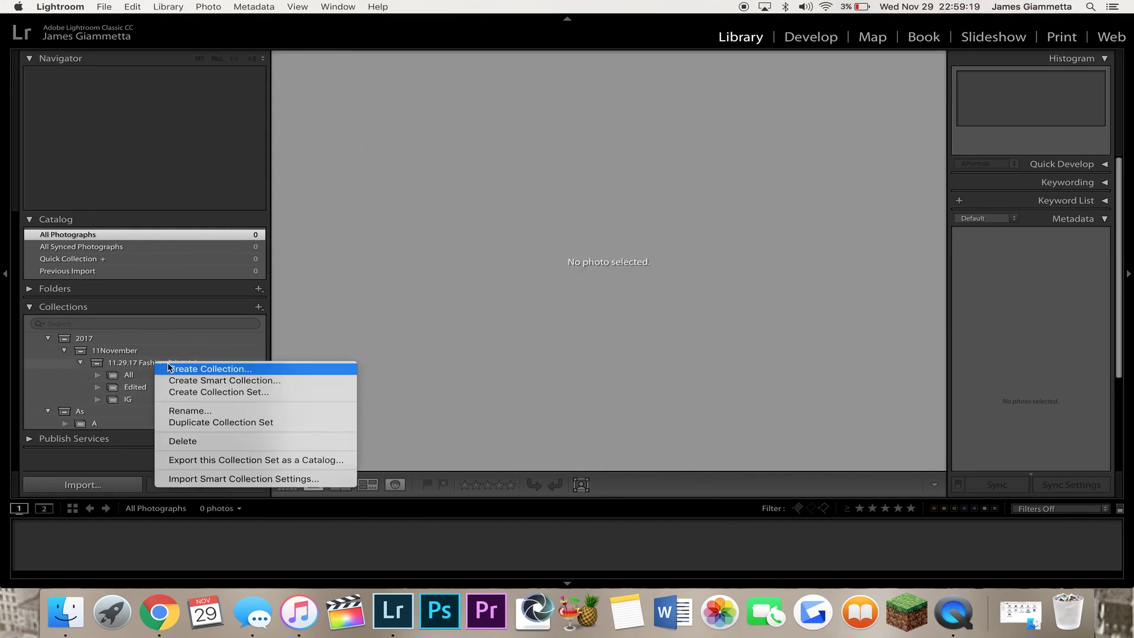
left_click(169, 370)
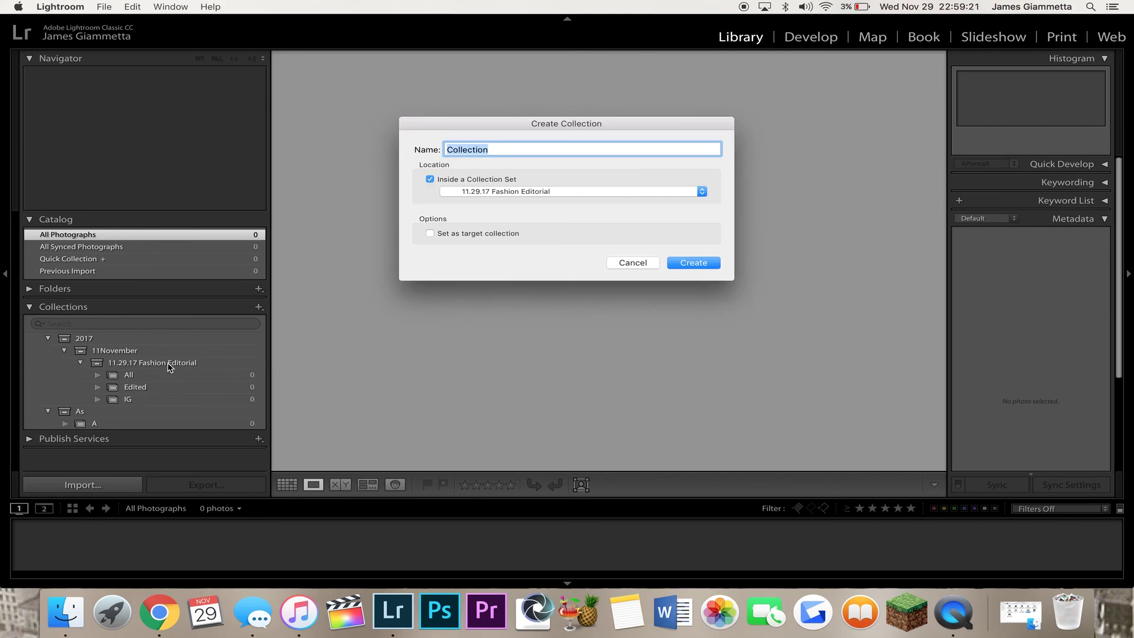
type("Client")
key("Return")
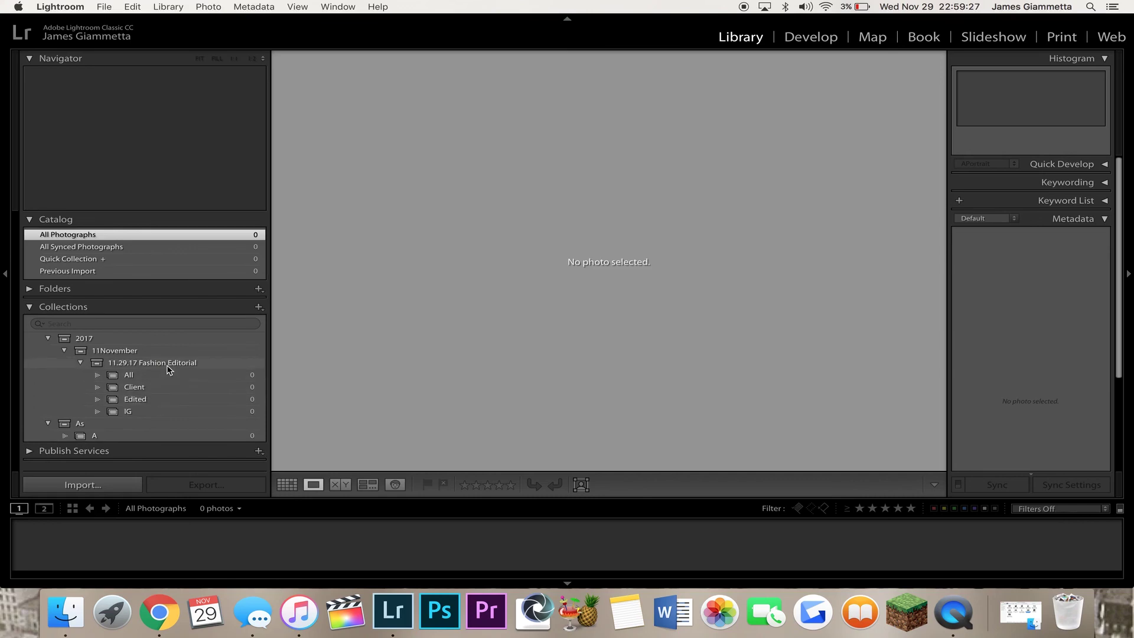
Add a Portfolio collection to the 11.29.17 Fashion Editorial set.
right_click(168, 367)
left_click(195, 370)
type("Portfolio")
key("Return")
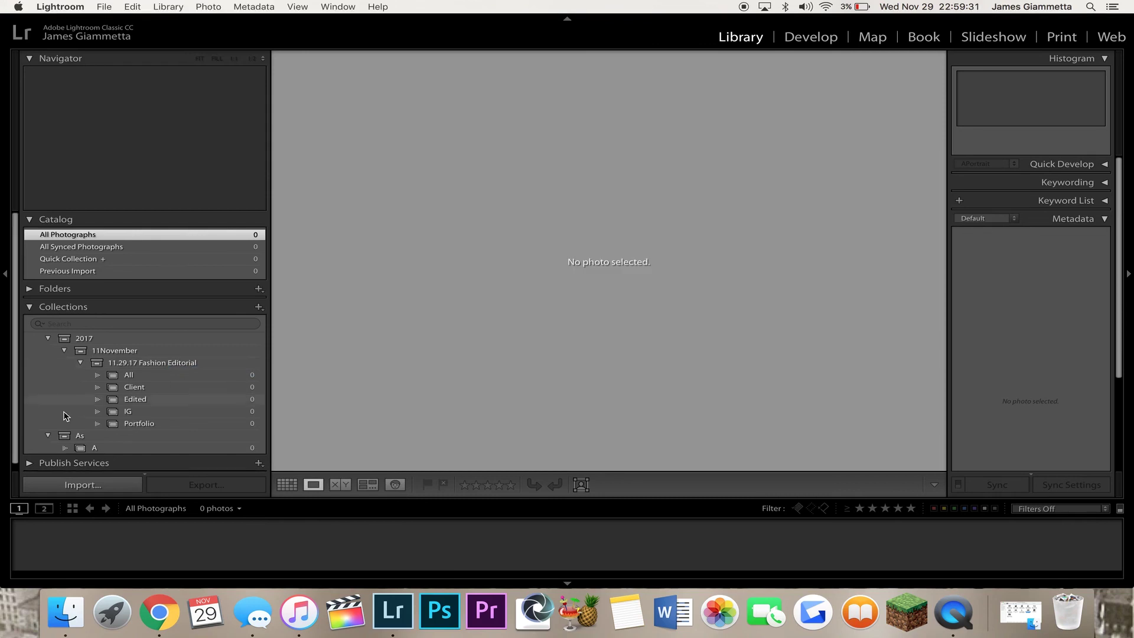
Select the 0-photo Portfolio collection under 11.29.17 Fashion Editorial.
left_click(116, 424)
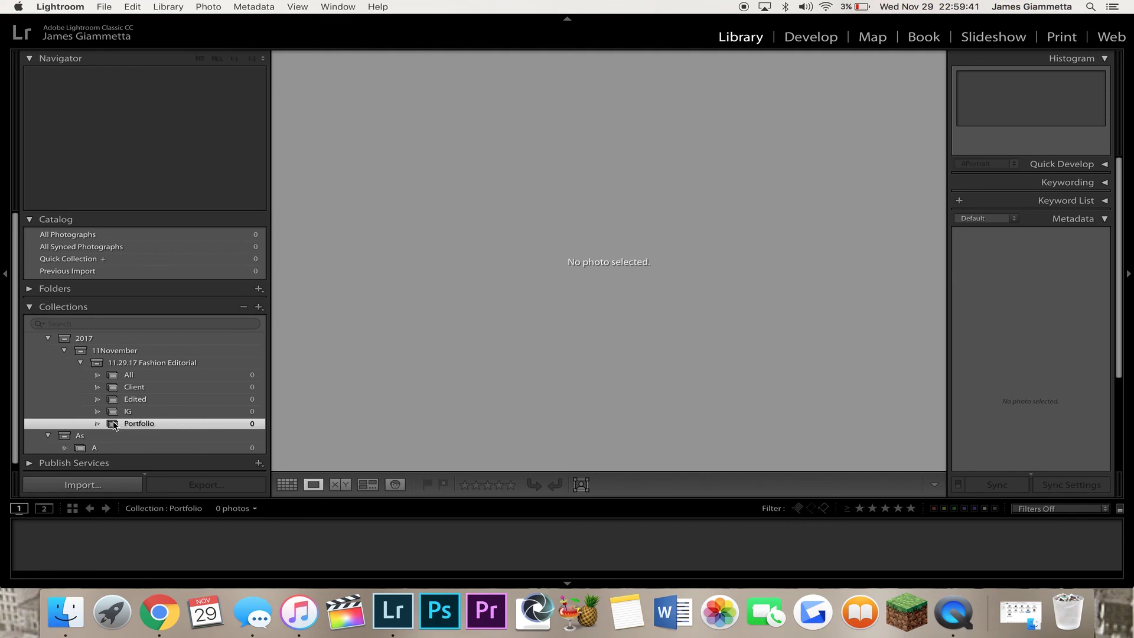